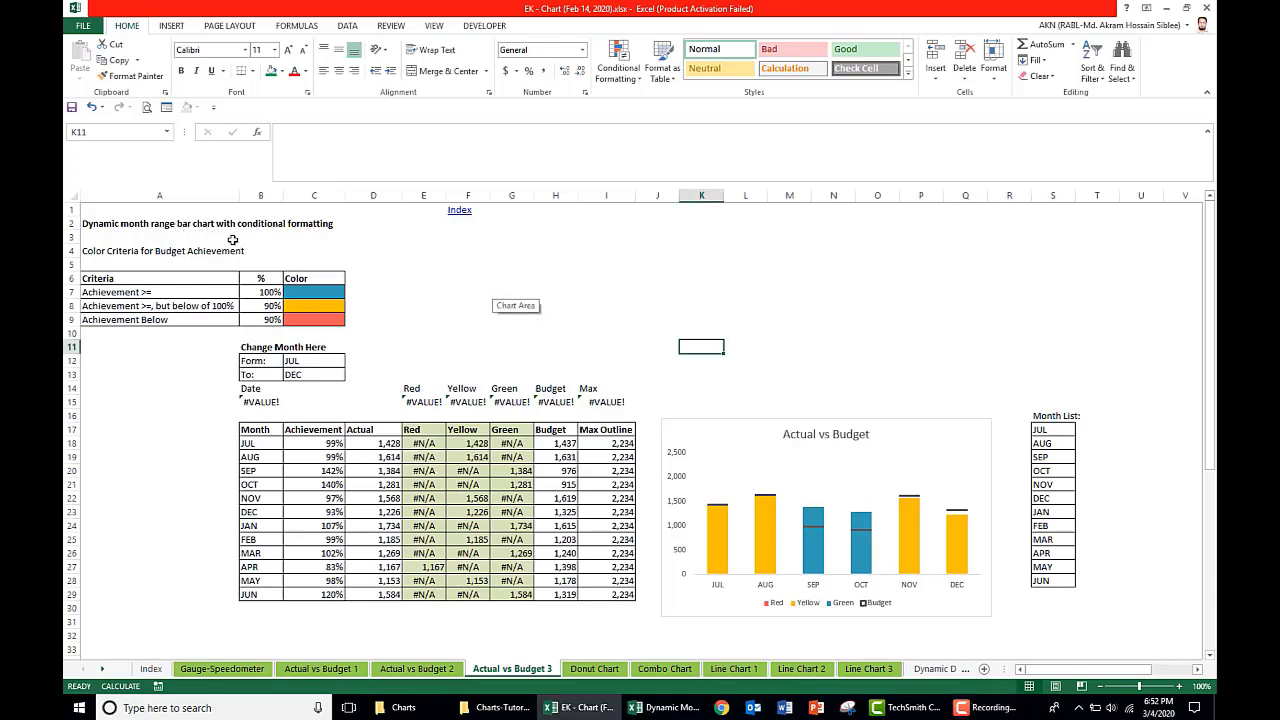
# Inspect the Achievement formula and the color criteria table on the finished Actual vs Budget 3 sheet
pyautogui.click(457, 295)
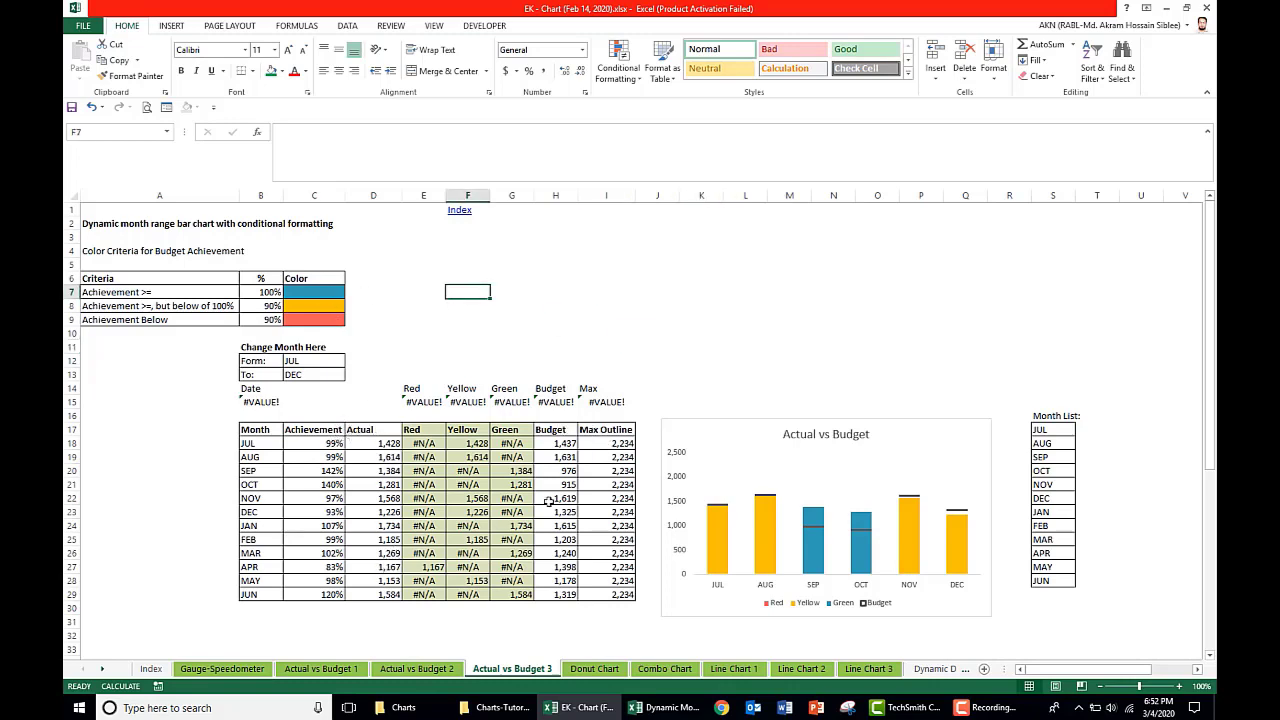
pyautogui.click(331, 457)
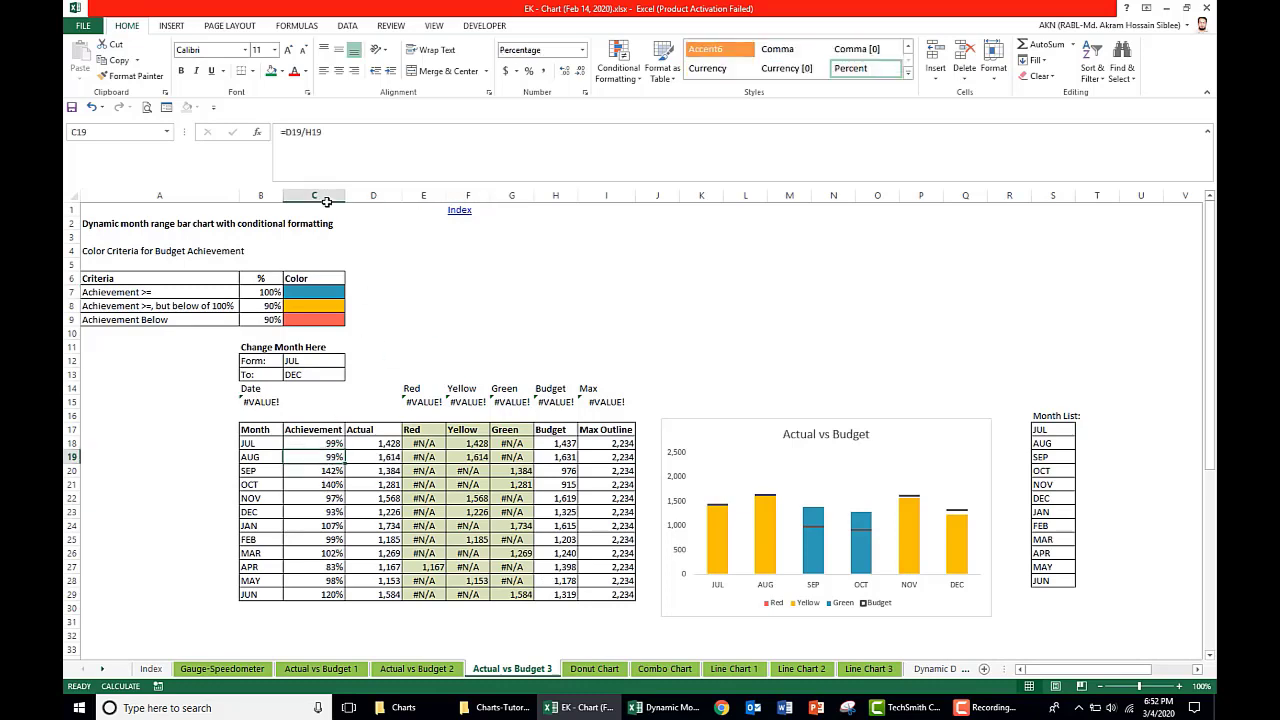
pyautogui.click(448, 308)
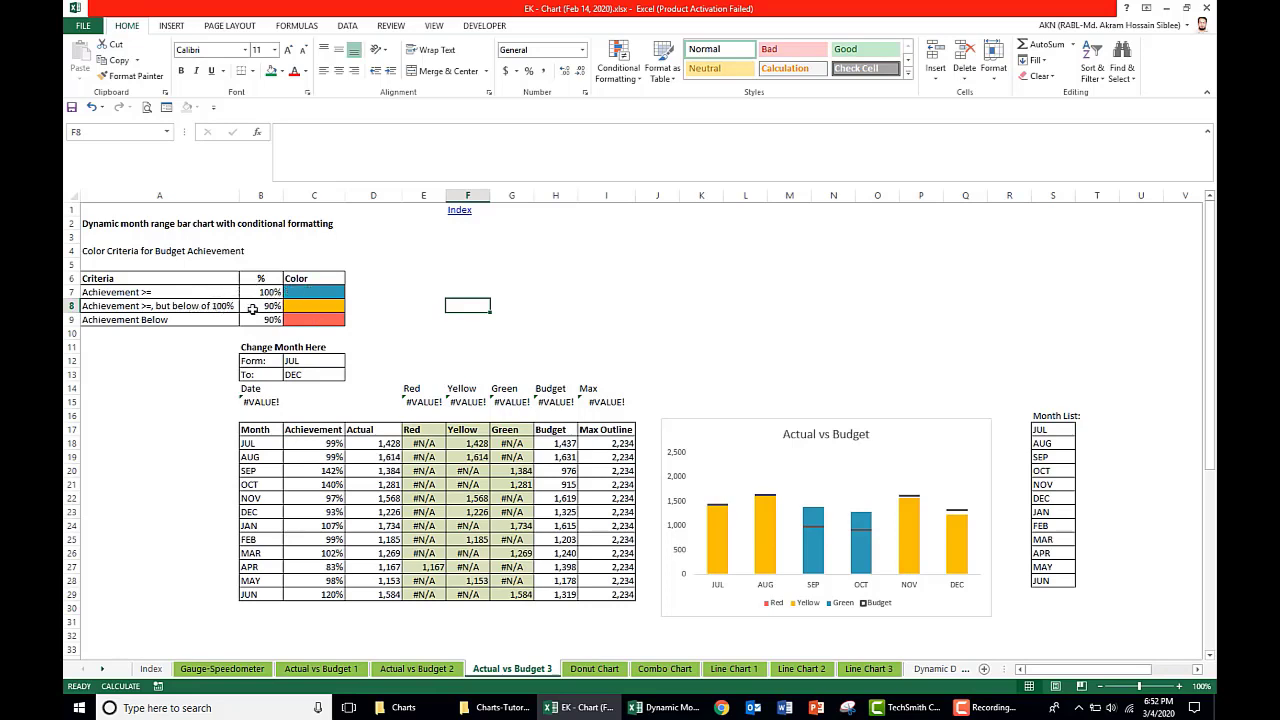
pyautogui.click(327, 305)
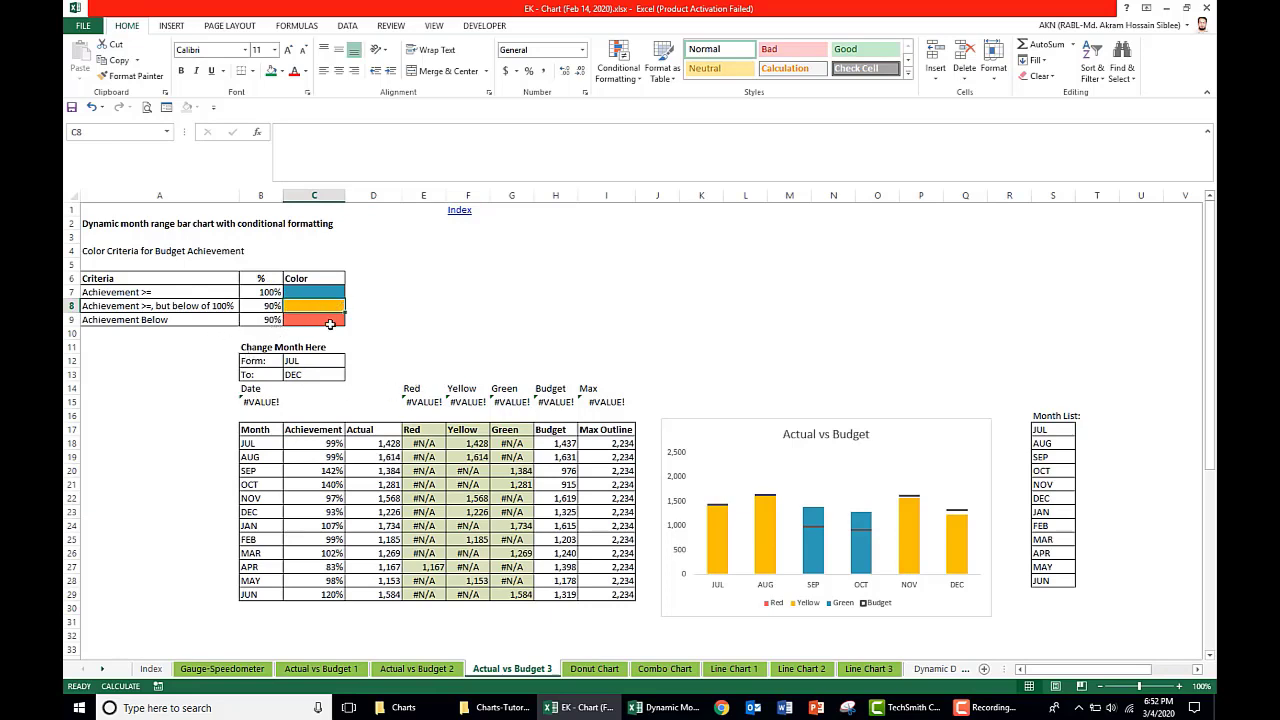
# Change the To month of the example chart's month range to JUN
pyautogui.click(314, 362)
pyautogui.press('Down')
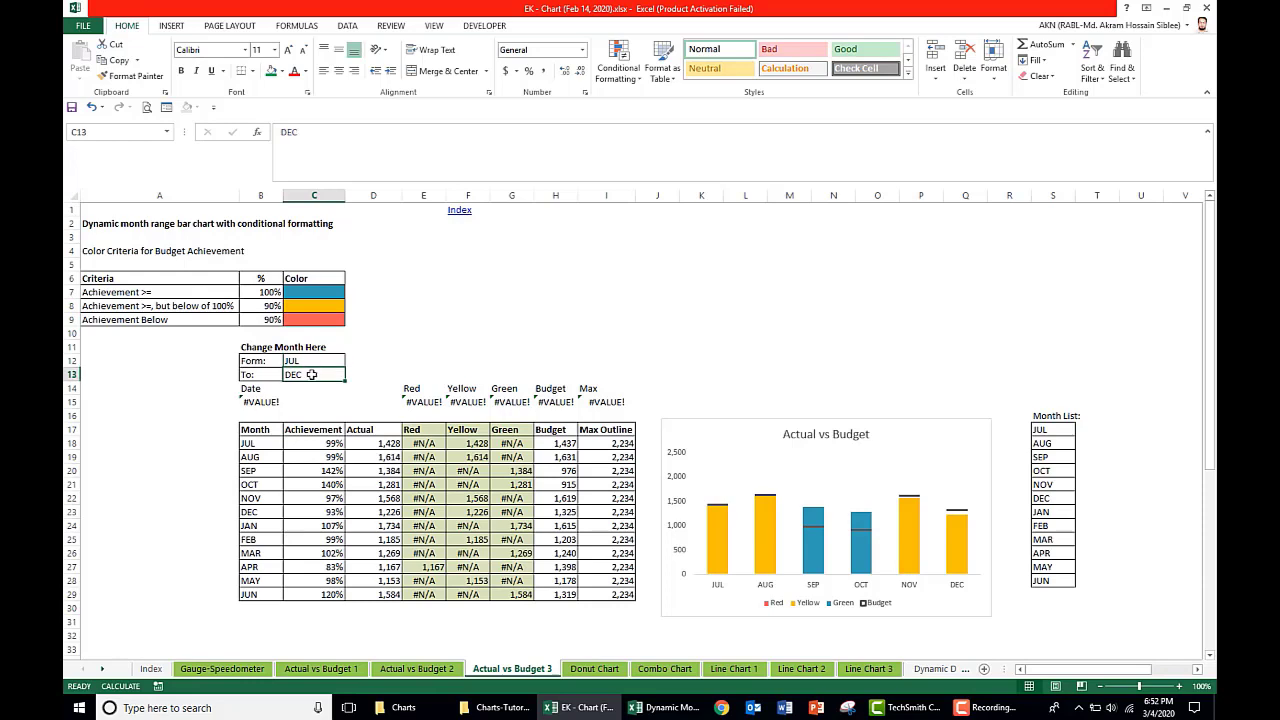
pyautogui.click(316, 361)
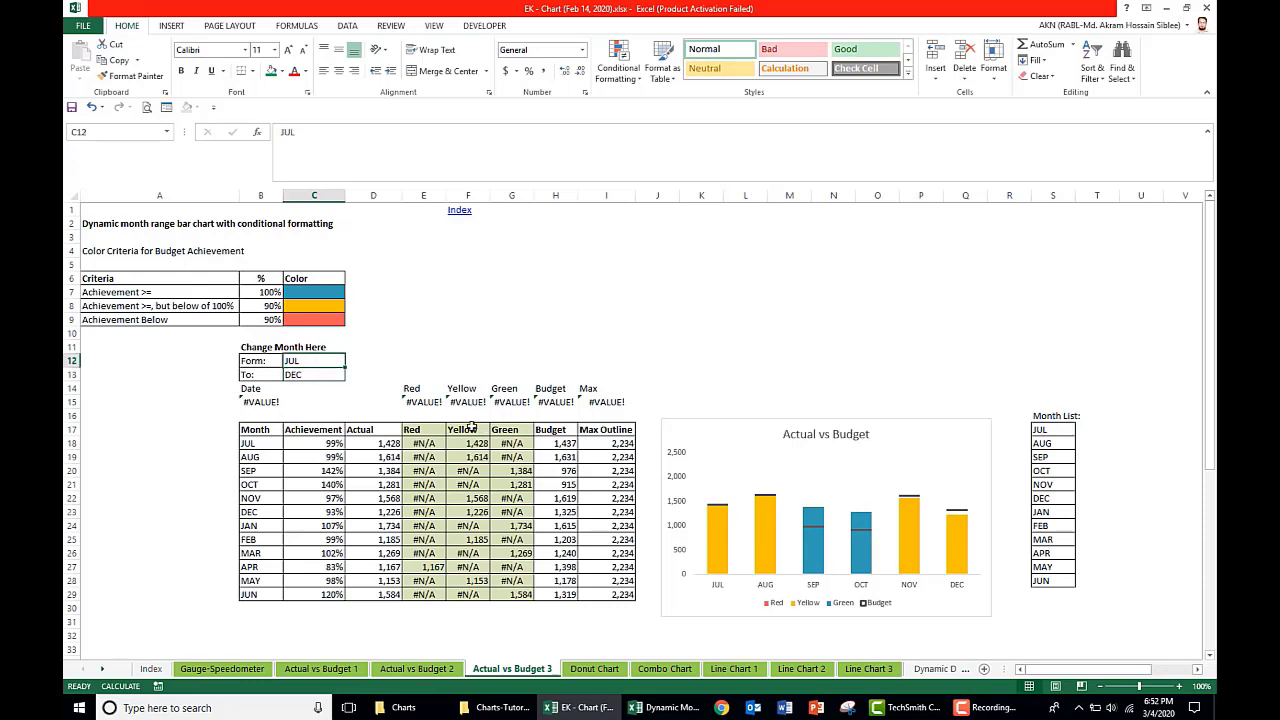
pyautogui.click(335, 374)
pyautogui.click(351, 374)
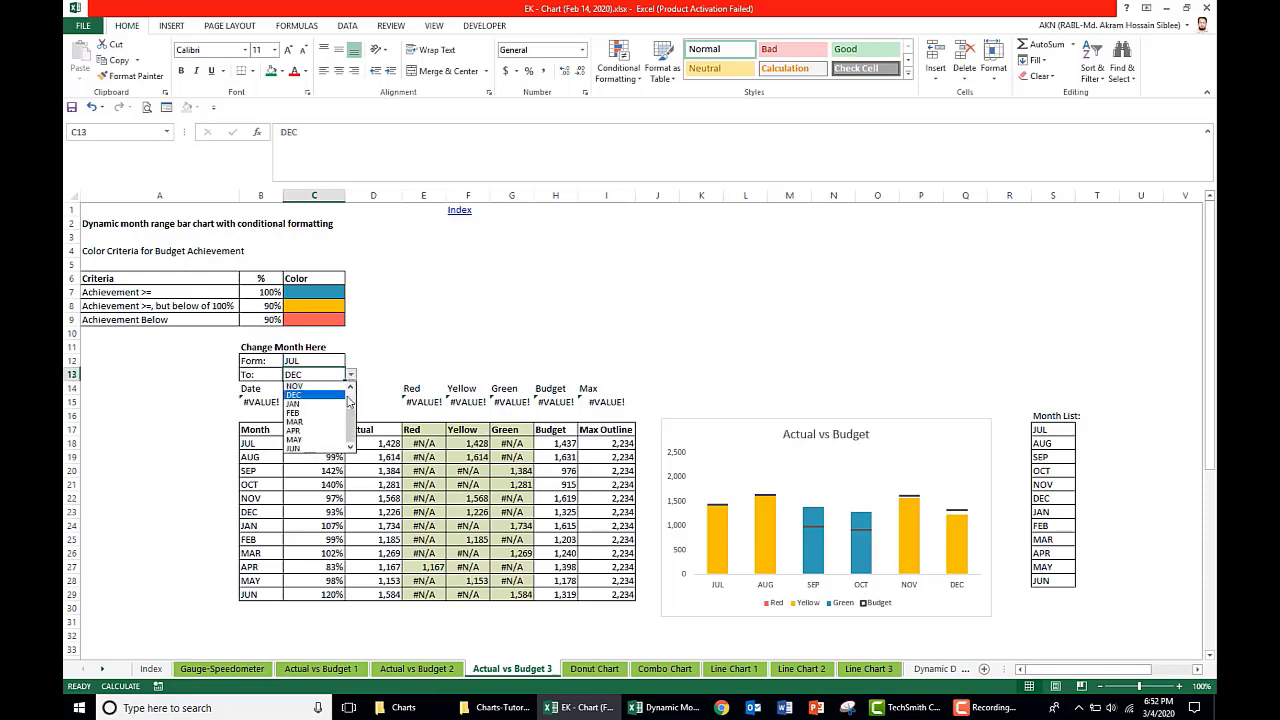
pyautogui.click(318, 449)
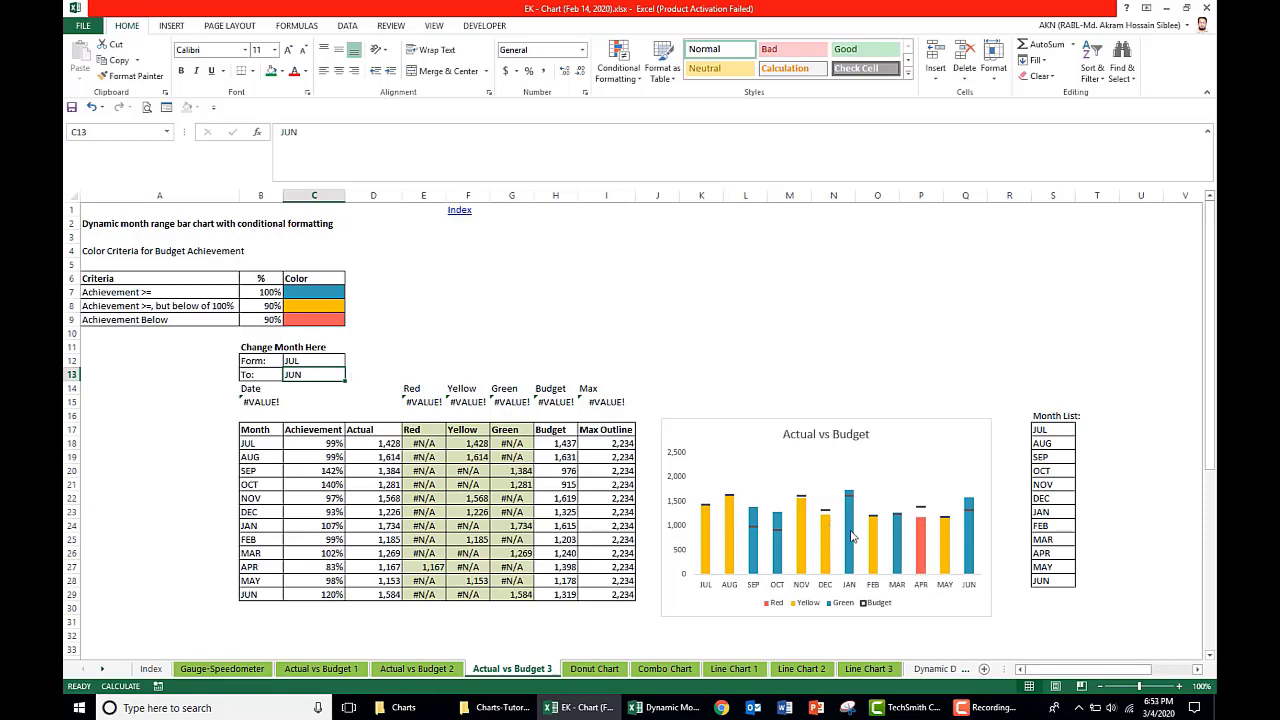
pyautogui.click(430, 352)
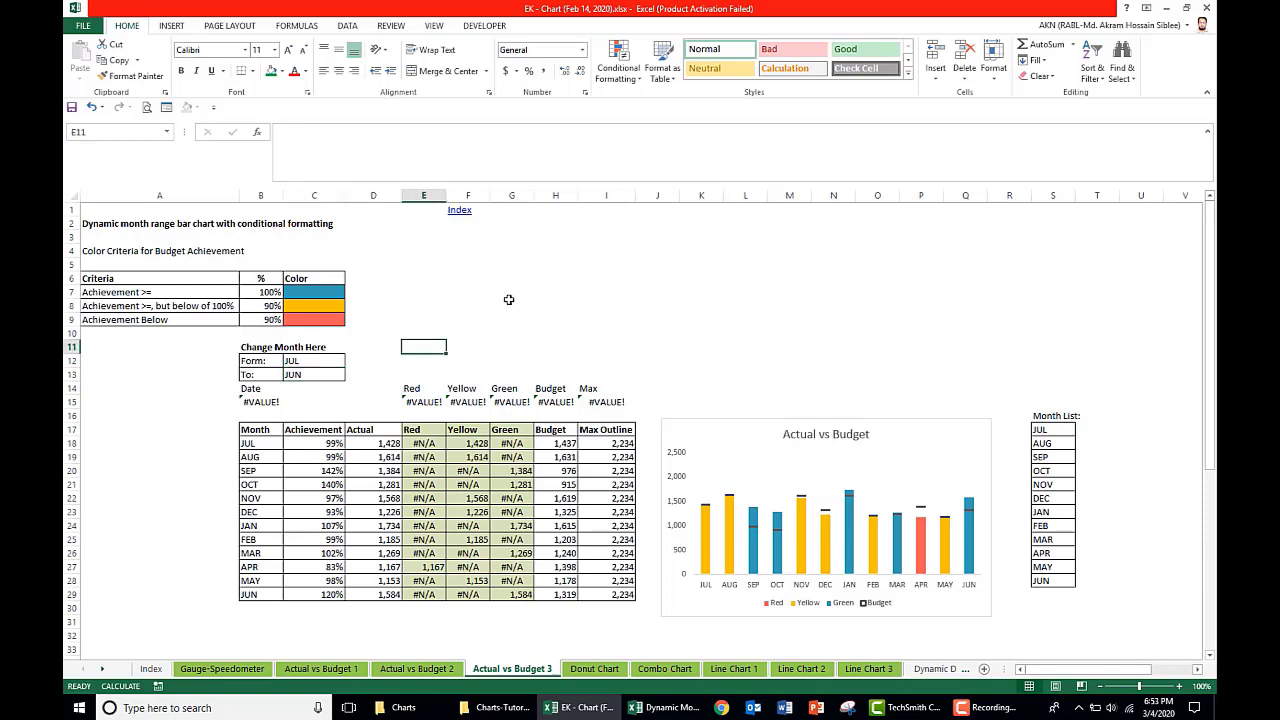
# Switch to the Dynamic Month Range workbook and fill the Achievement column for all months with =D19/H19
pyautogui.click(665, 707)
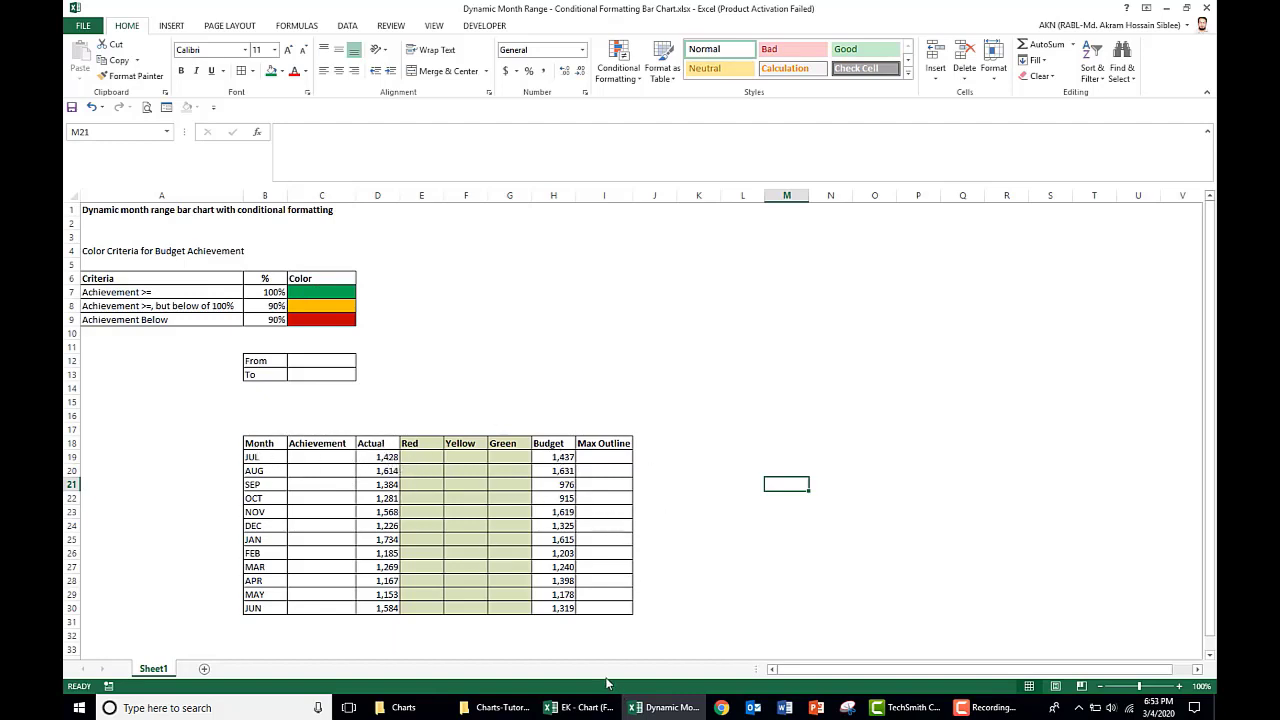
pyautogui.click(326, 457)
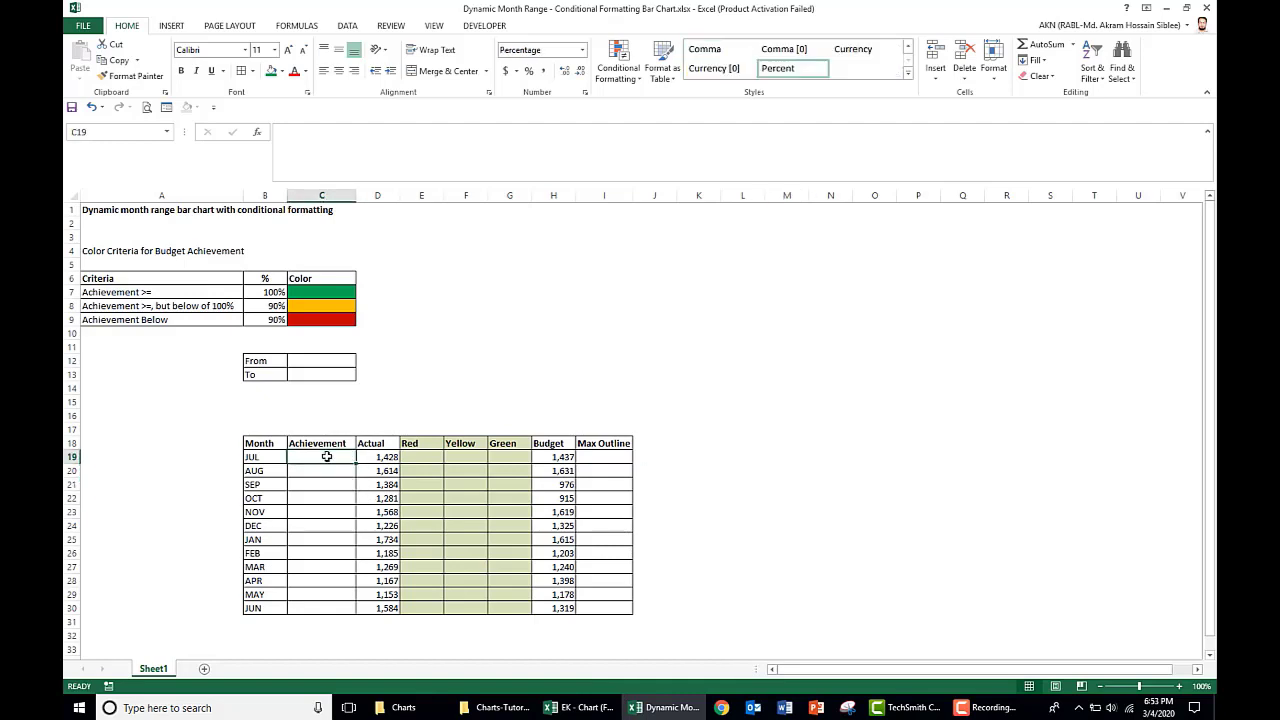
pyautogui.write('=')
pyautogui.click(388, 457)
pyautogui.write('/')
pyautogui.click(555, 457)
pyautogui.press('Return')
pyautogui.click(346, 456)
pyautogui.doubleClick(355, 463)
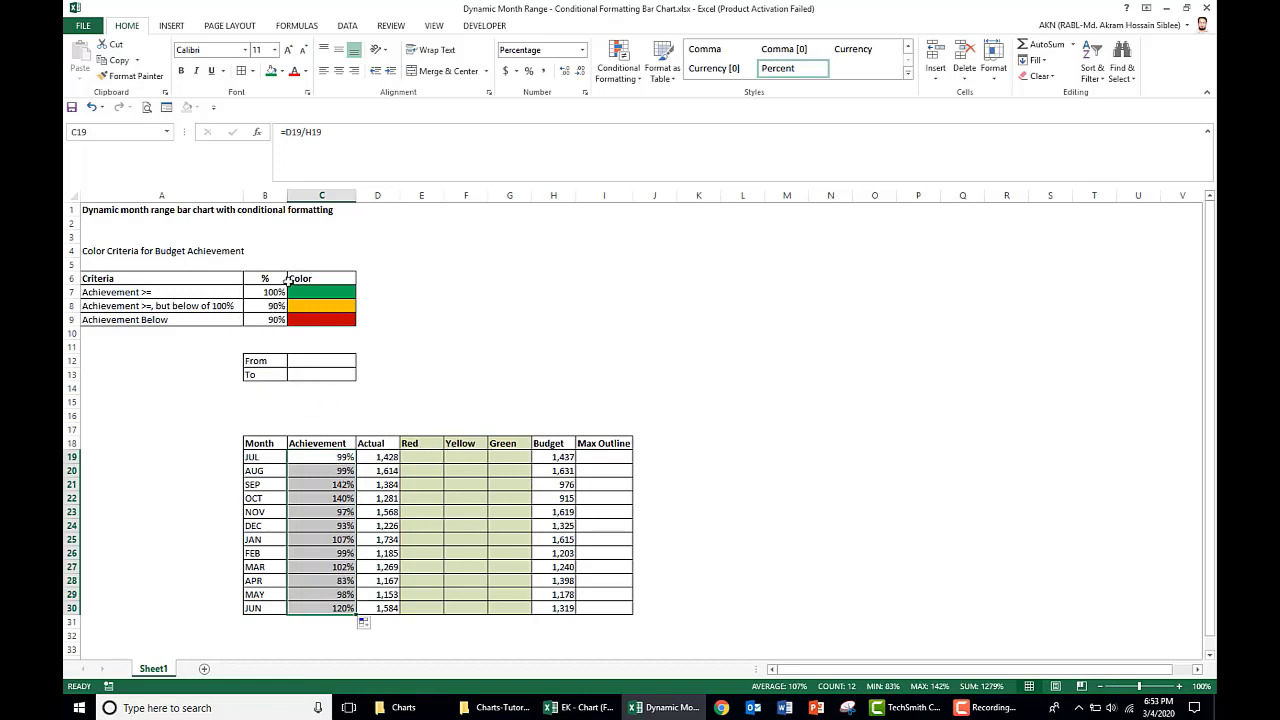
# Enter =IF(C19<$B$8,D19,NA()) in the Red column for JUL and fill it down to JUN
pyautogui.click(418, 457)
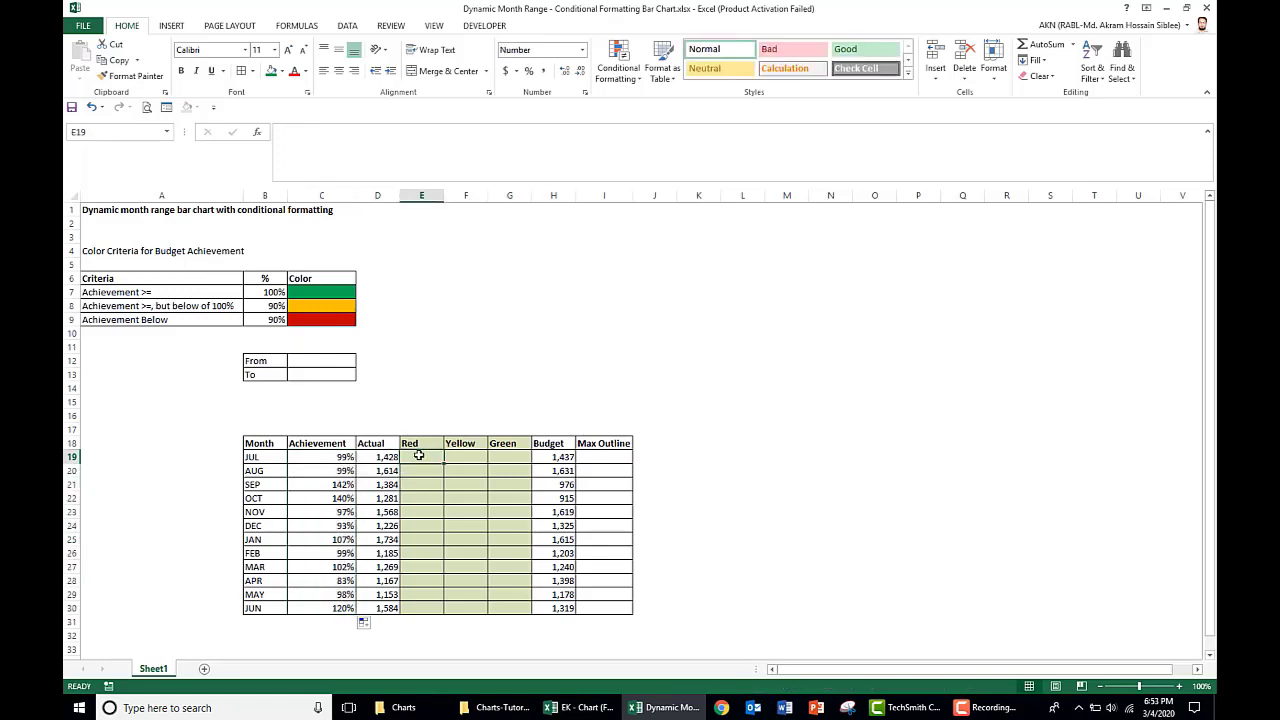
pyautogui.write('=IF(')
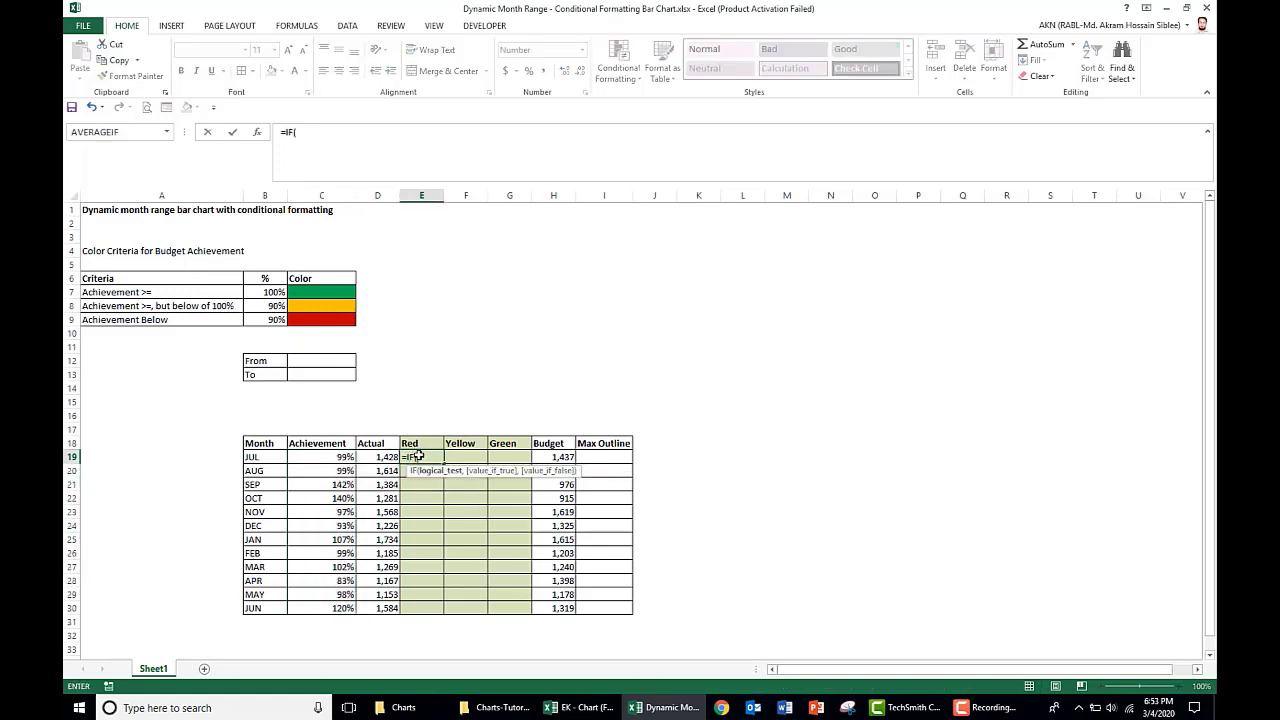
pyautogui.click(328, 457)
pyautogui.write('<')
pyautogui.click(268, 305)
pyautogui.press('F4')
pyautogui.write(',')
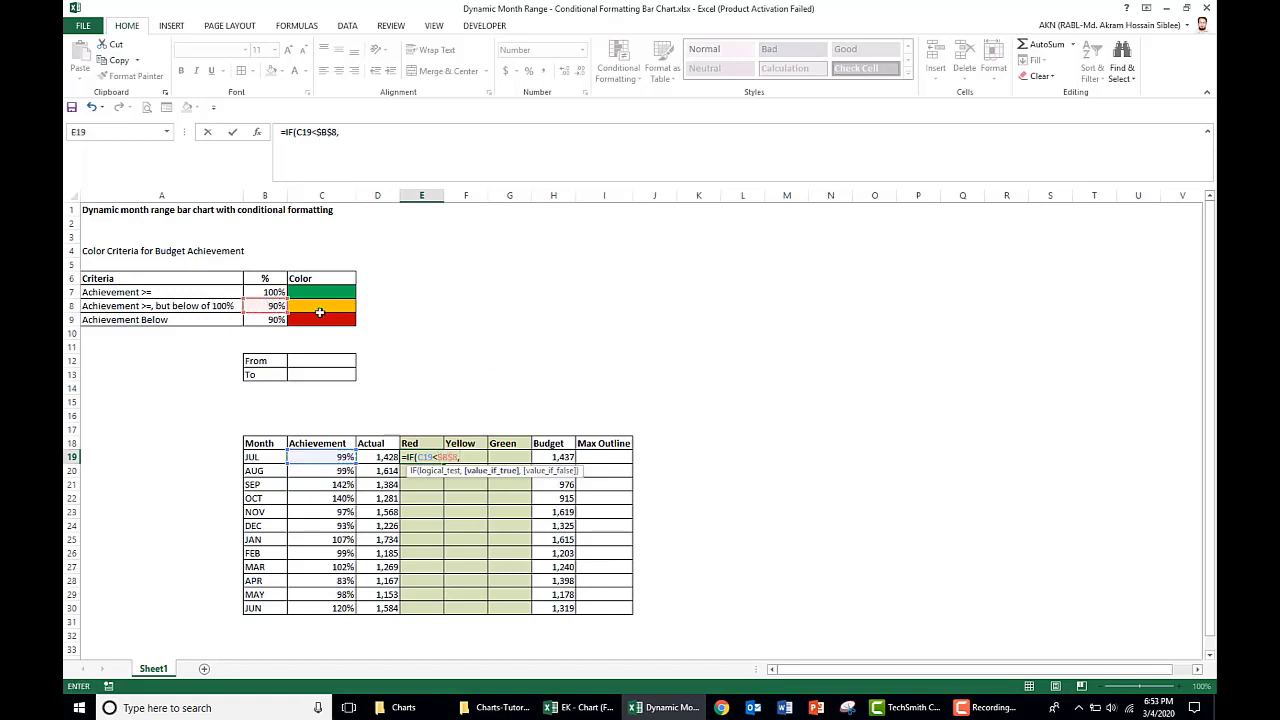
pyautogui.click(379, 458)
pyautogui.write(',NA()')
pyautogui.press('Return')
pyautogui.click(437, 461)
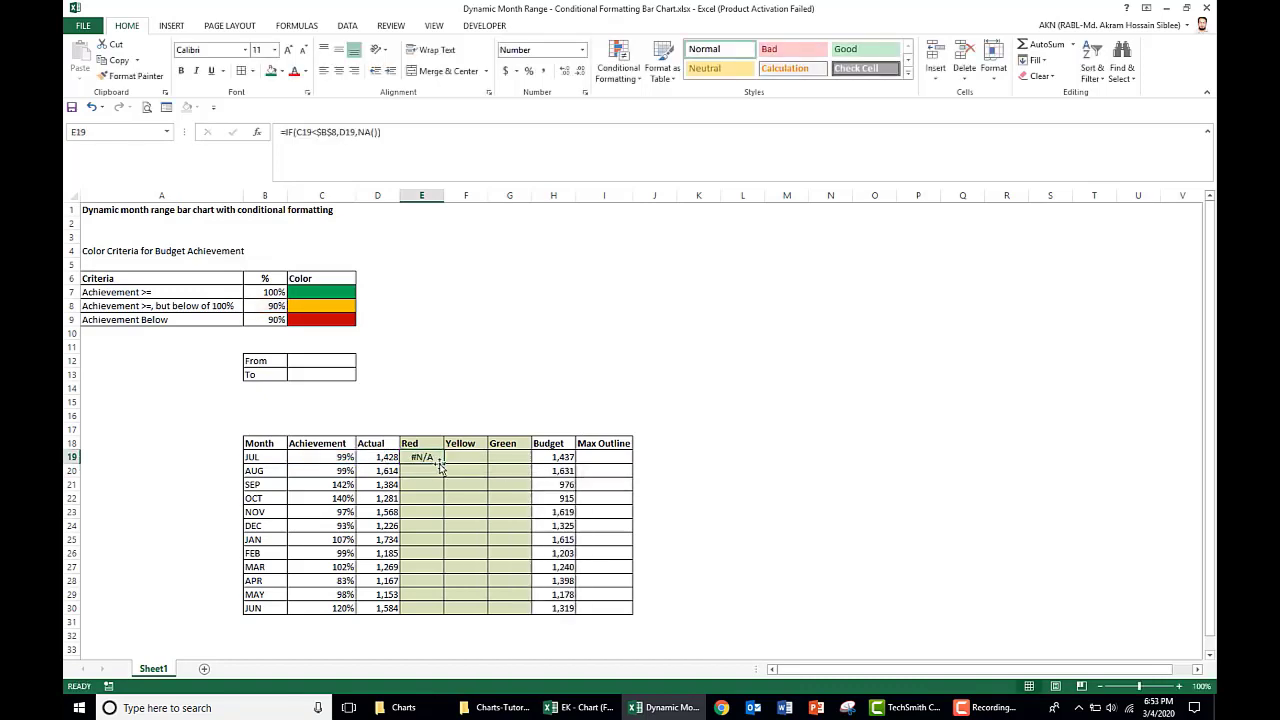
pyautogui.doubleClick(443, 463)
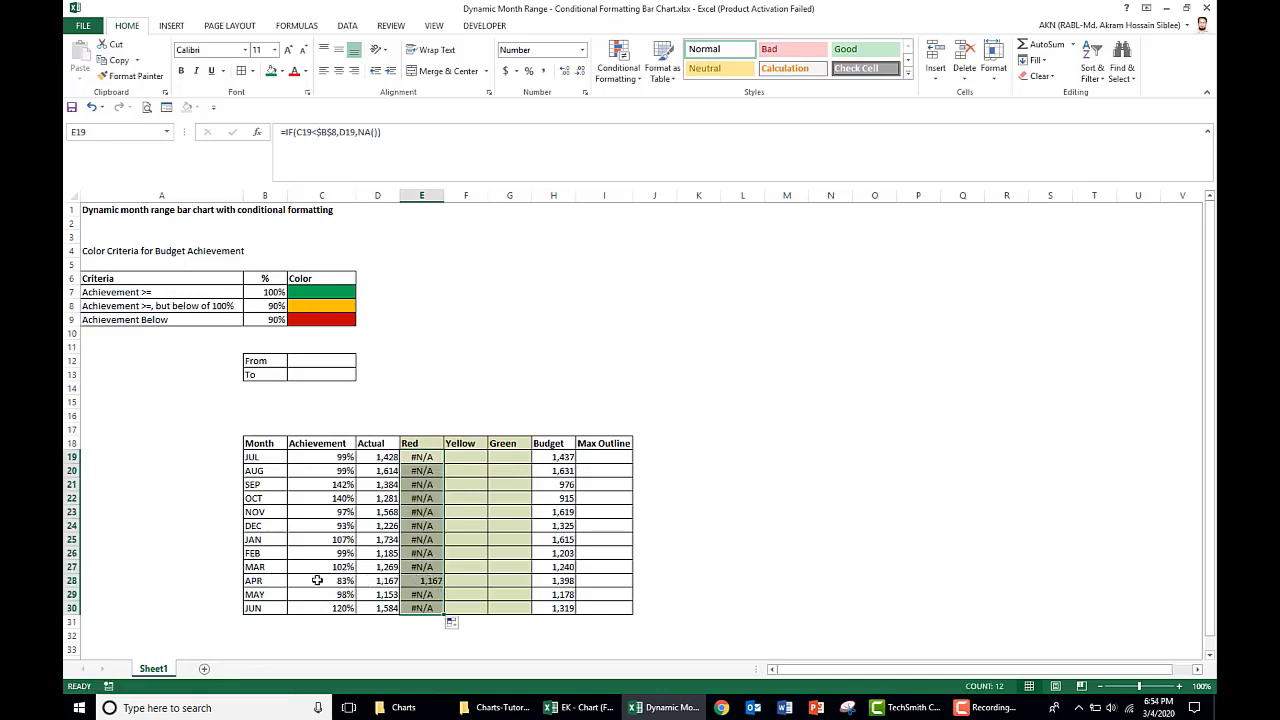
# Start an IF formula in the Yellow column for JUL with the condition AND(C19<$B$7,C19>=$B$8)
pyautogui.click(468, 457)
pyautogui.write('=IF(AND(')
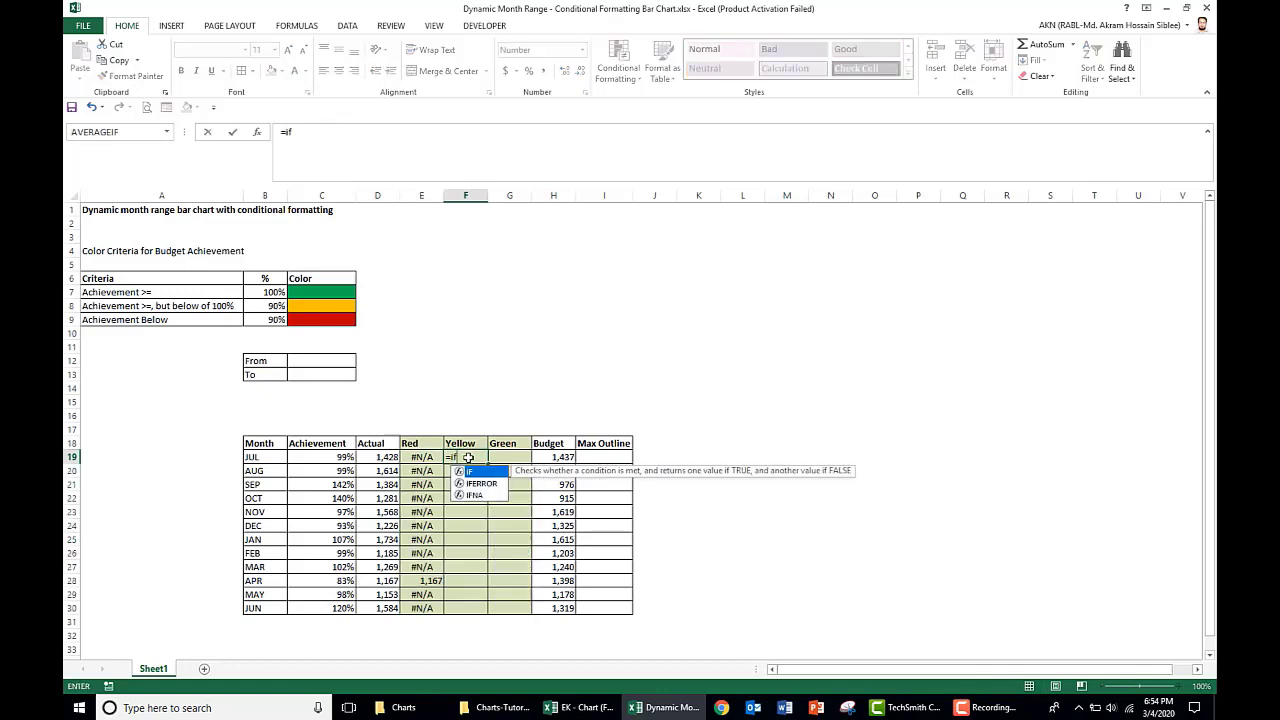
pyautogui.click(344, 457)
pyautogui.write('<')
pyautogui.click(270, 292)
pyautogui.press('F4')
pyautogui.write(',')
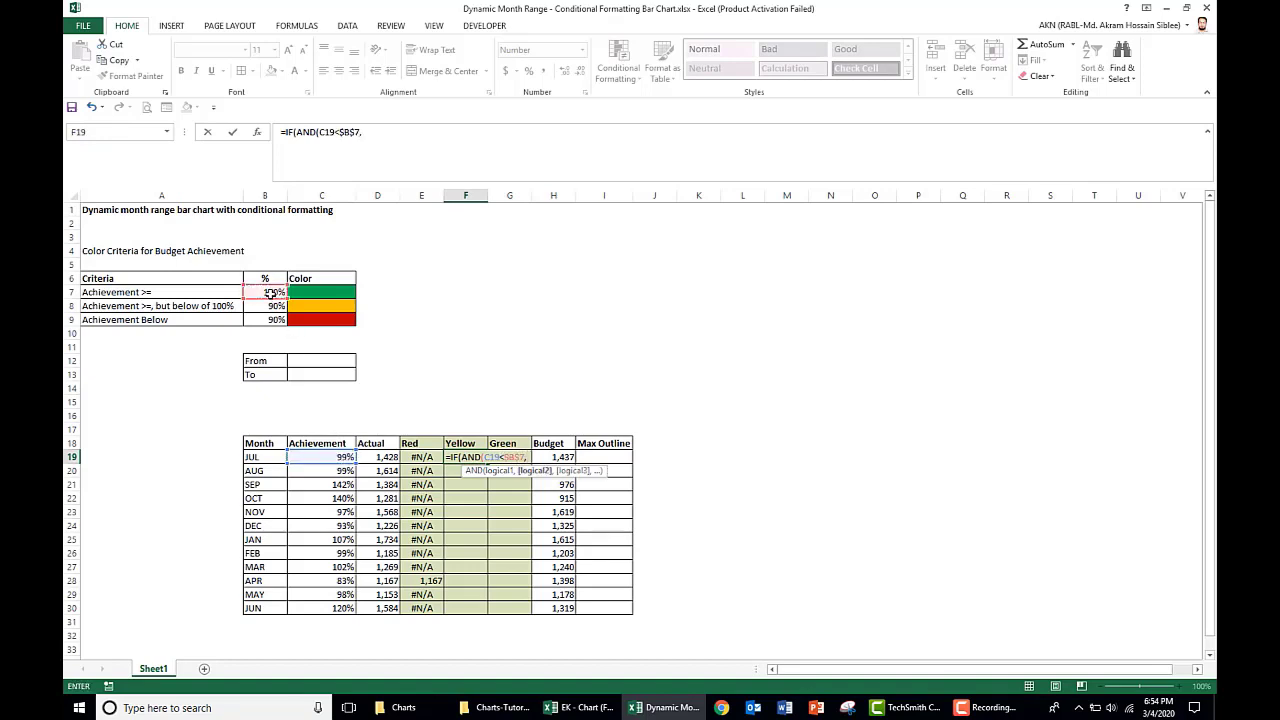
pyautogui.click(321, 455)
pyautogui.write('>')
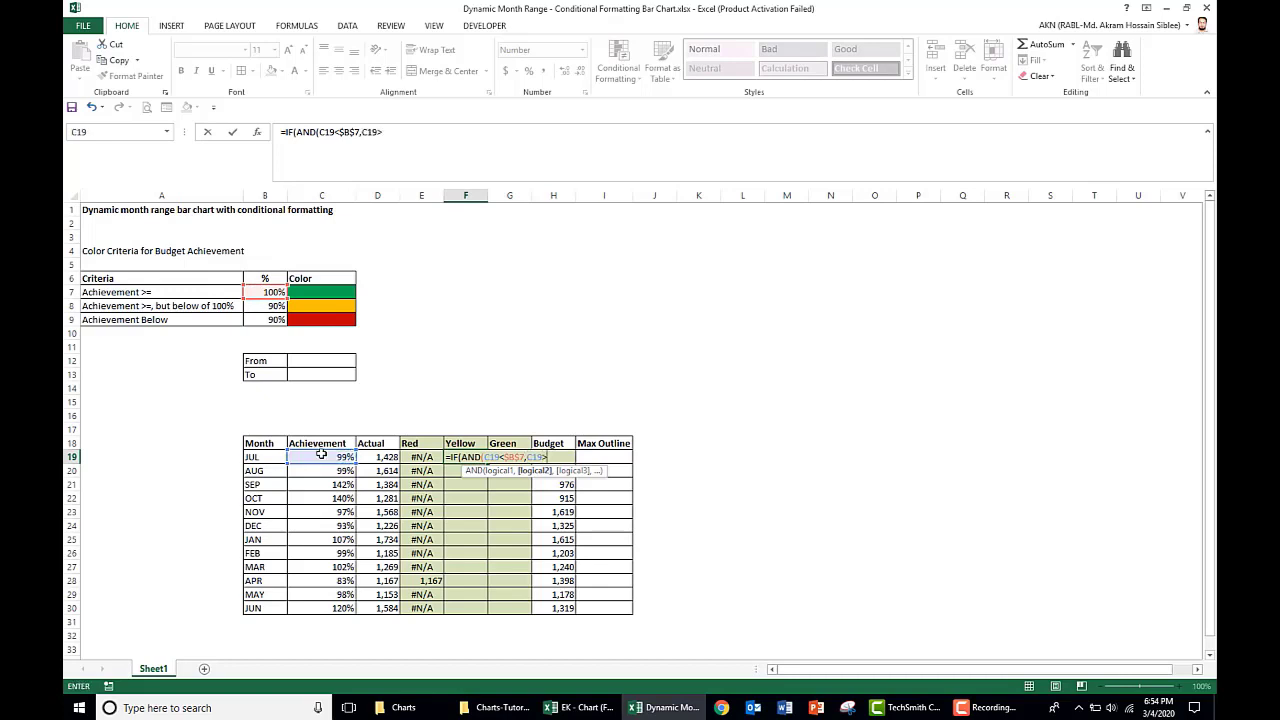
pyautogui.write('=')
pyautogui.click(277, 308)
pyautogui.press('F4')
pyautogui.write('),')
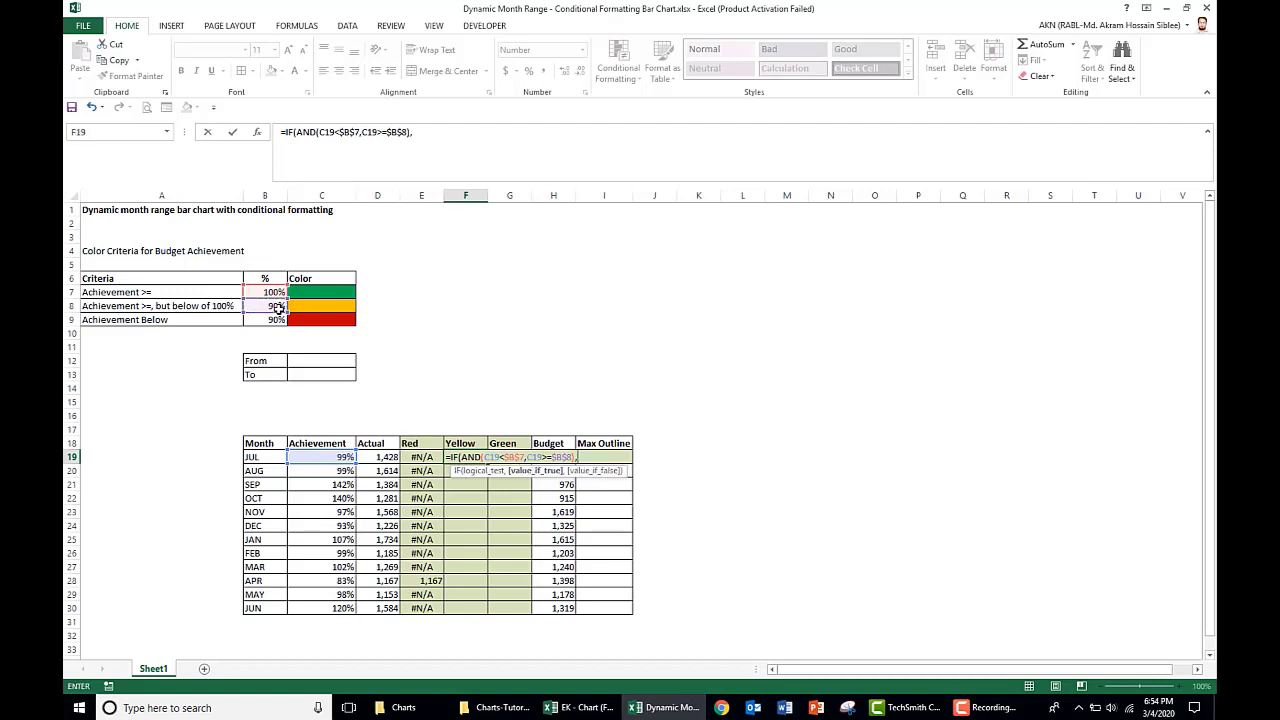
# Complete the Yellow formula to return D19 or otherwise NA(), and fill it down to JUN
pyautogui.click(381, 457)
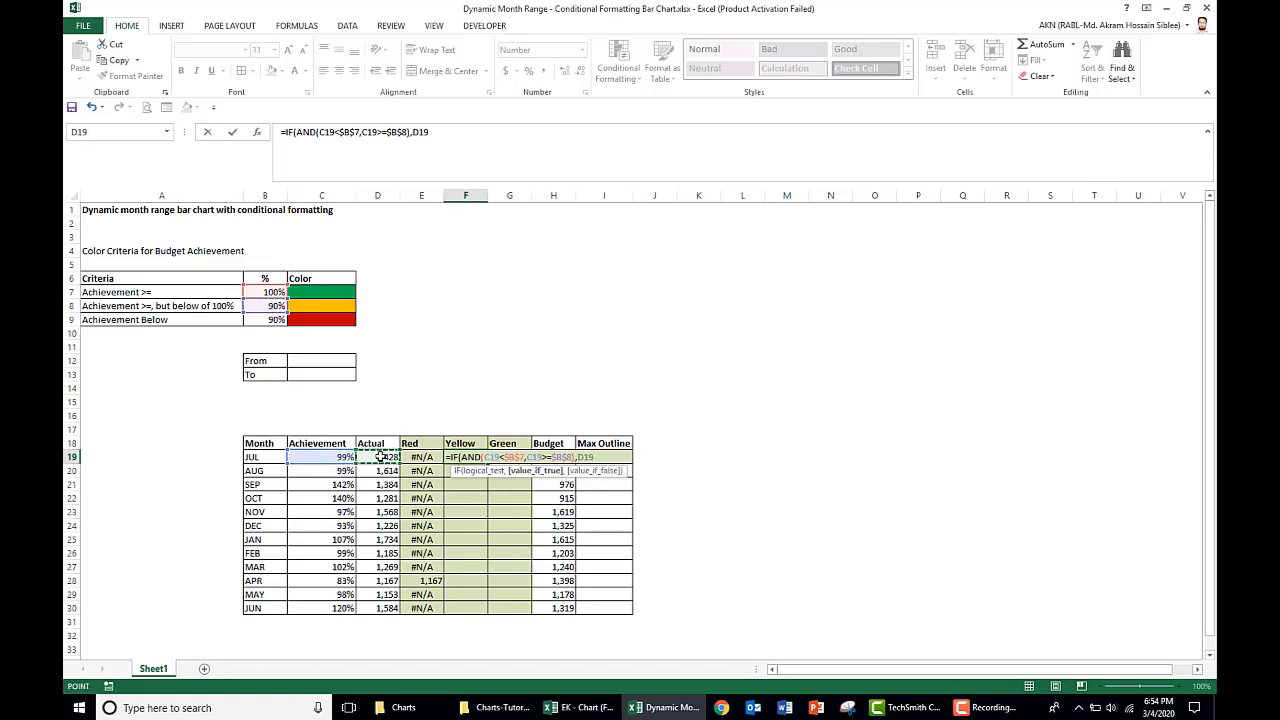
pyautogui.write(',NA())')
pyautogui.press('Return')
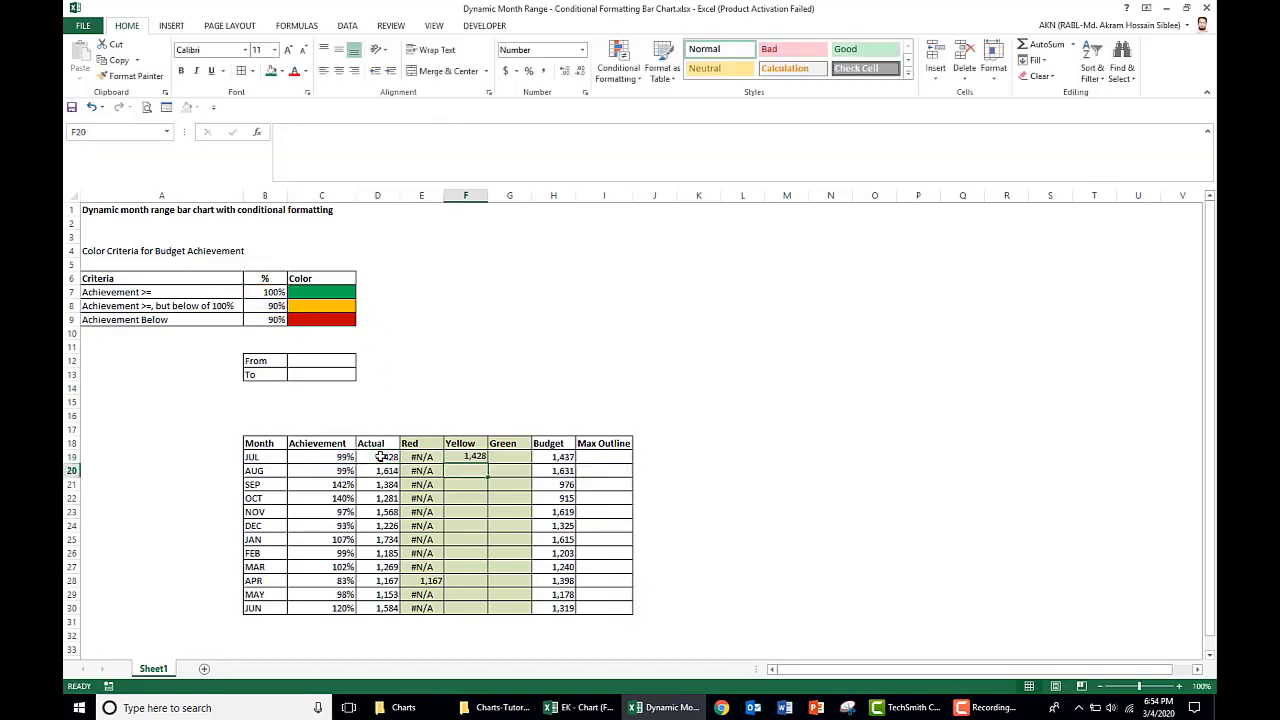
pyautogui.click(472, 456)
pyautogui.doubleClick(487, 463)
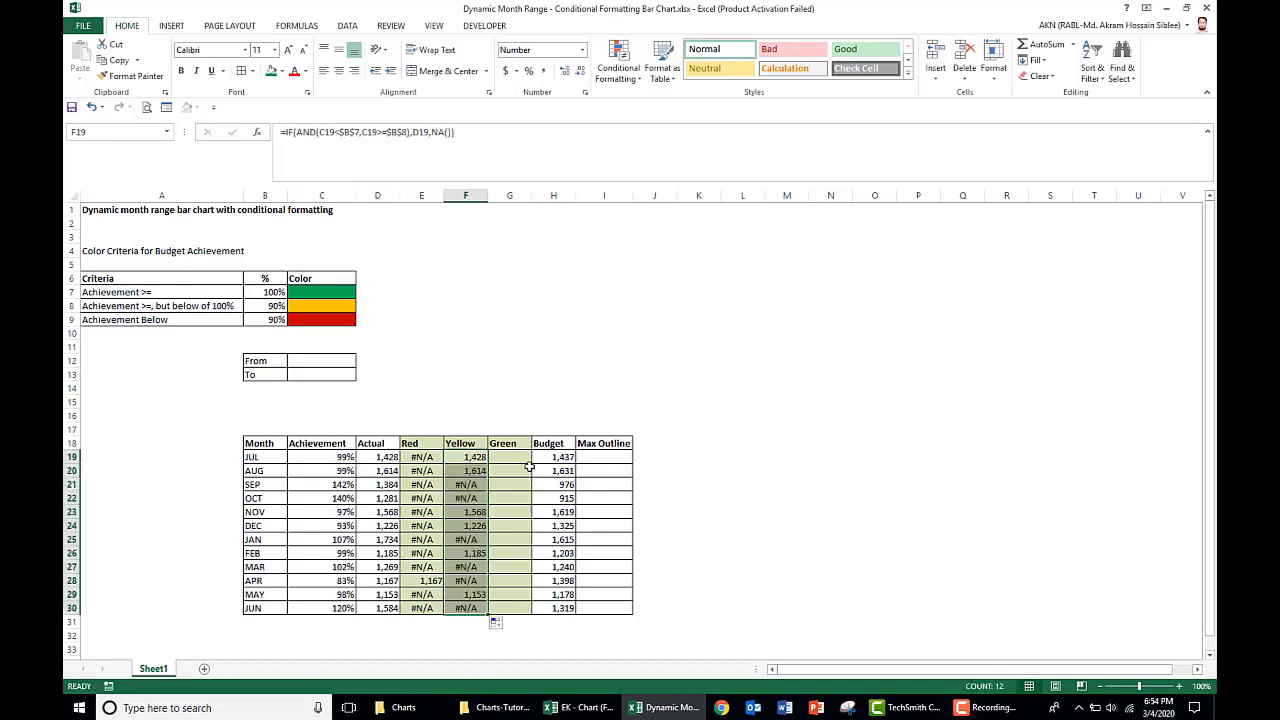
# Enter =IF(C19>=$B$7,D19,NA()) in the Green column for JUL and fill it down to JUN
pyautogui.click(522, 459)
pyautogui.write('=IF(')
pyautogui.click(343, 458)
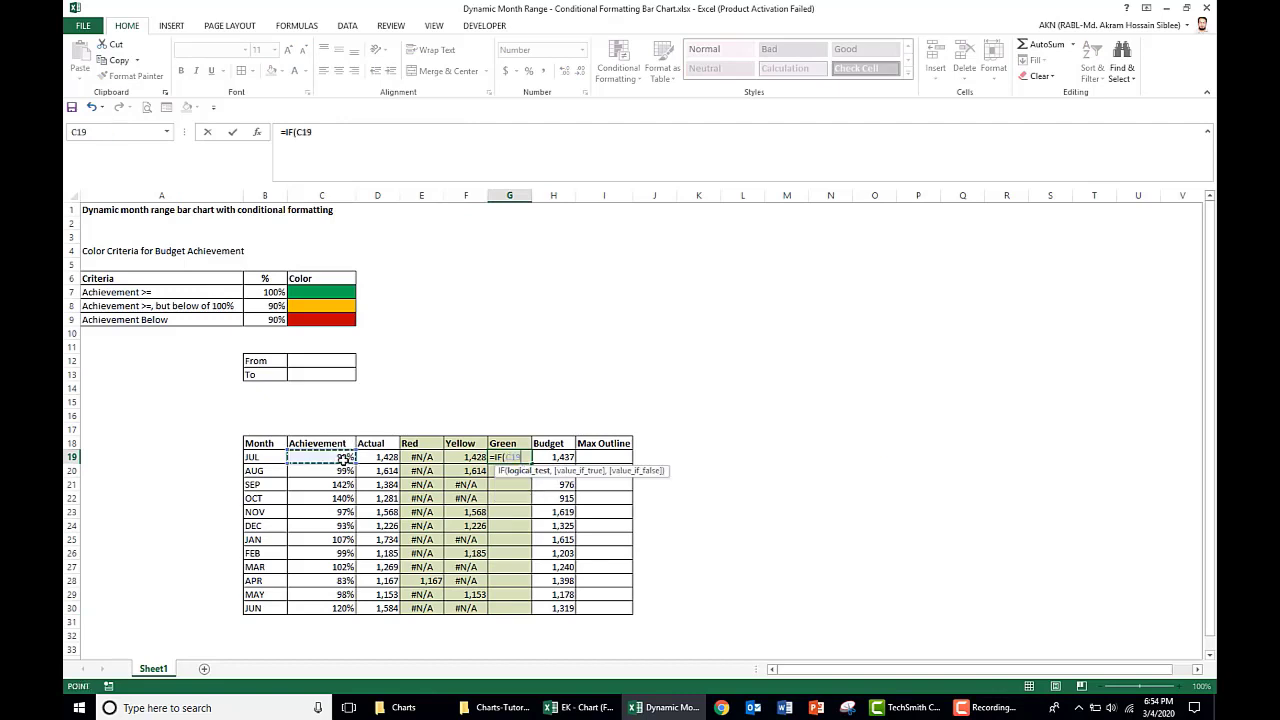
pyautogui.write('>=')
pyautogui.click(277, 290)
pyautogui.press('F4')
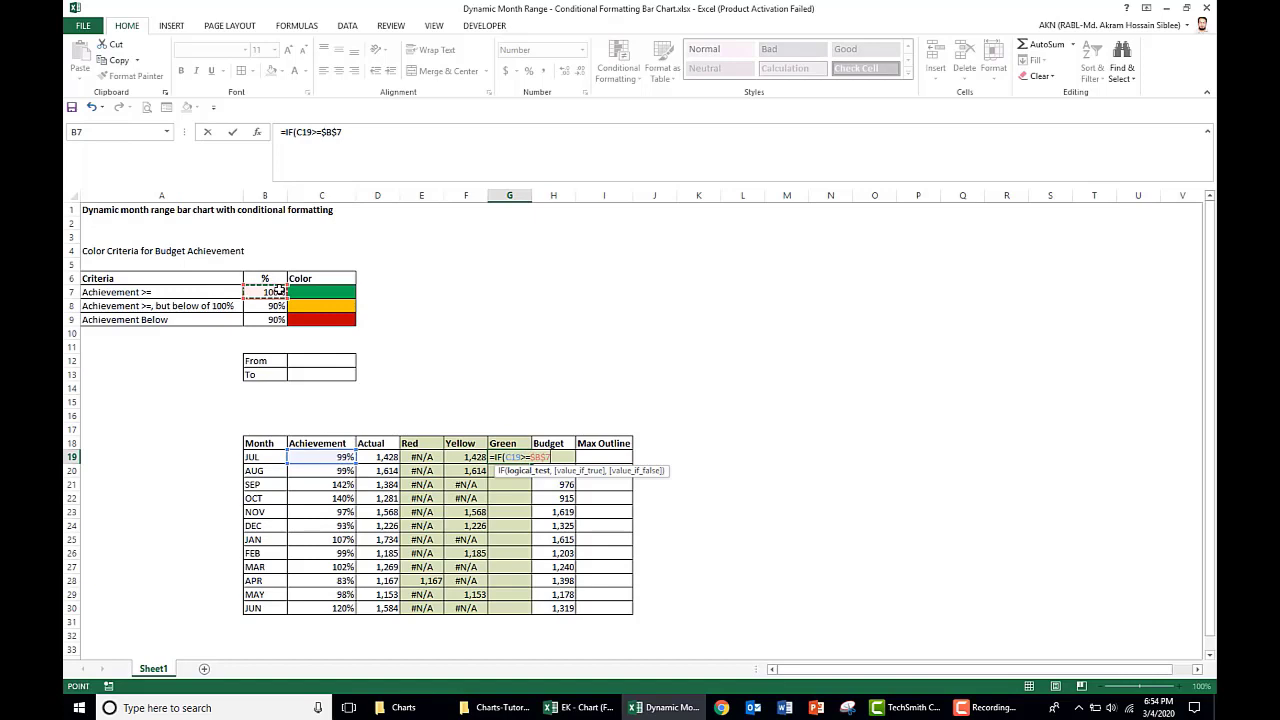
pyautogui.write(',')
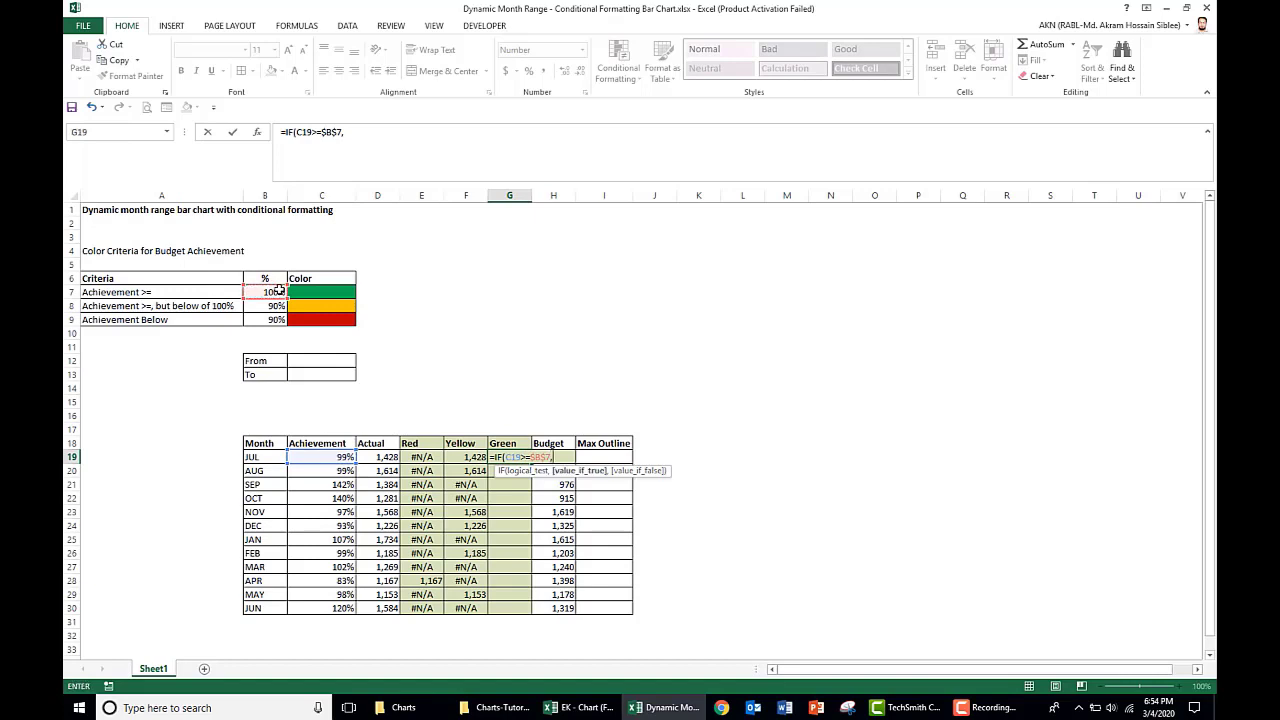
pyautogui.click(385, 457)
pyautogui.write(',na')
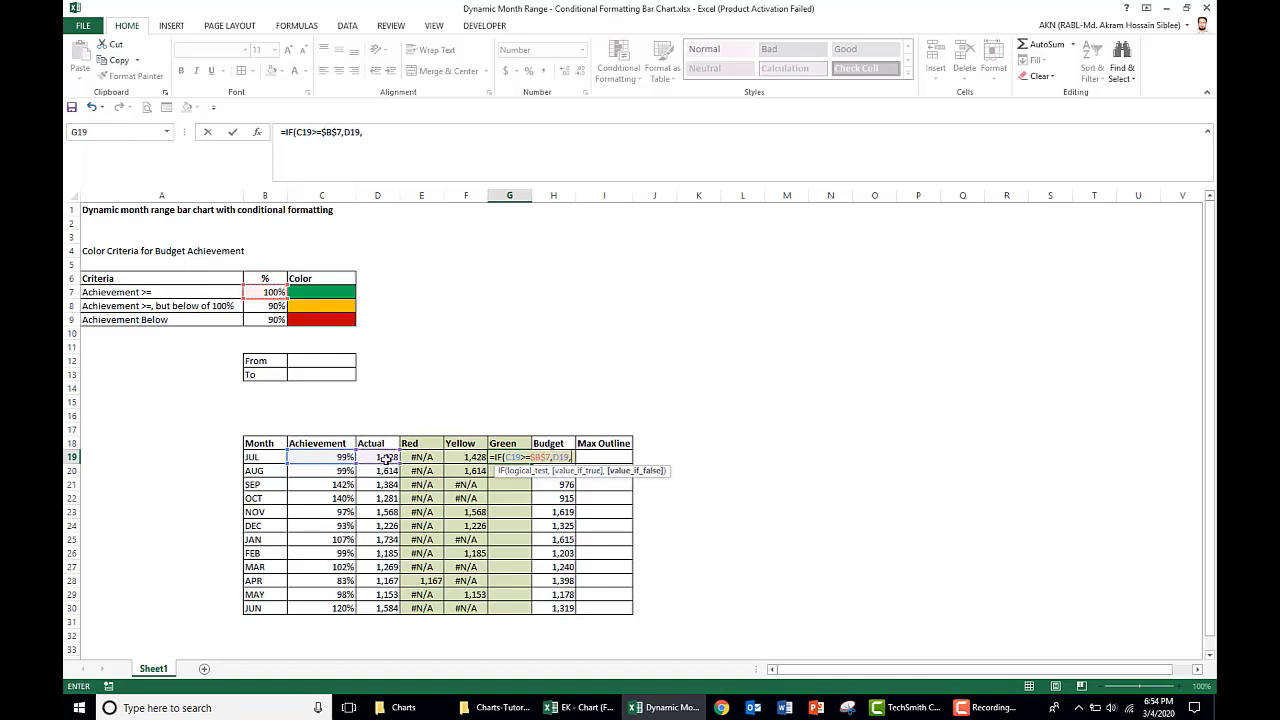
pyautogui.press('Tab')
pyautogui.write(')')
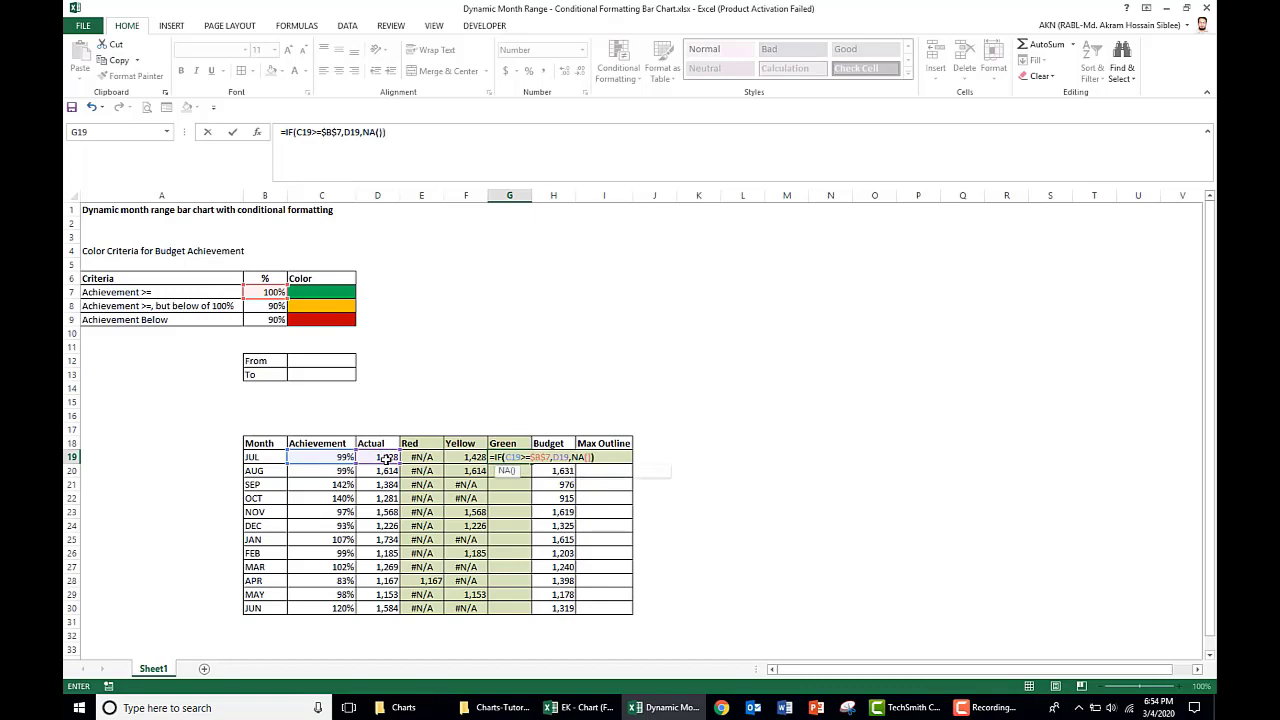
pyautogui.hotkey('ctrl', 'Return')
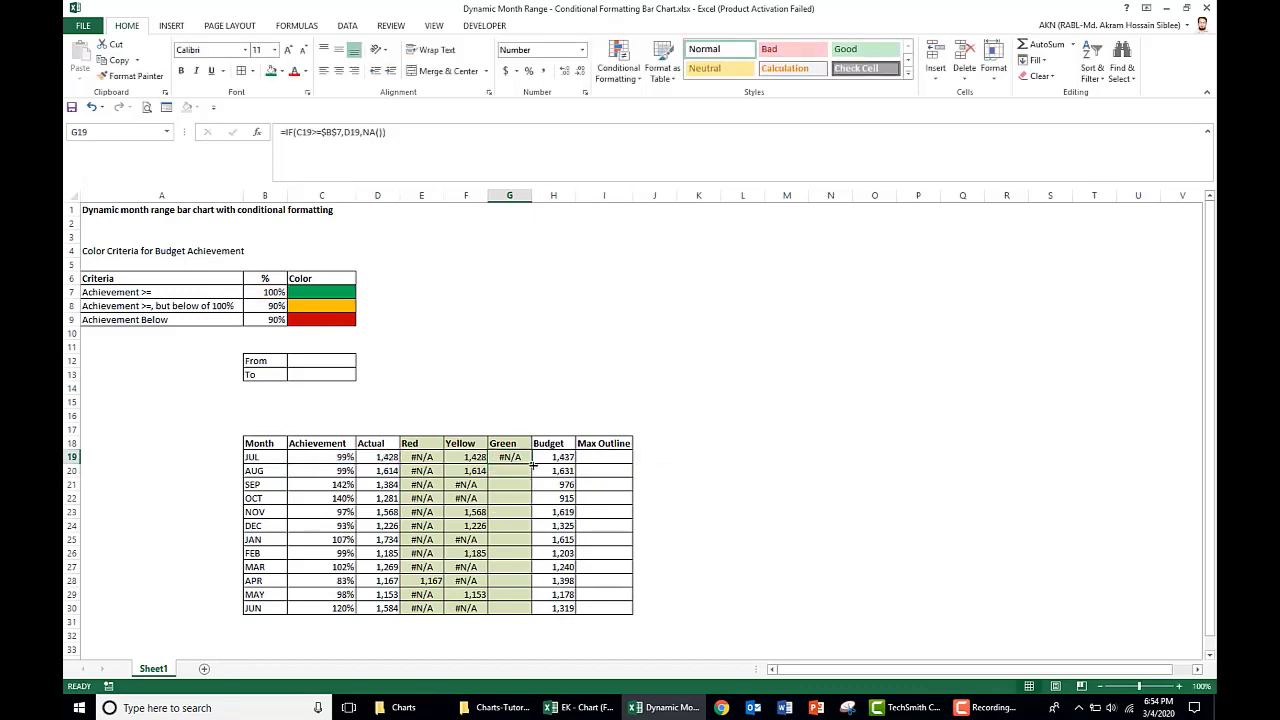
pyautogui.doubleClick(533, 463)
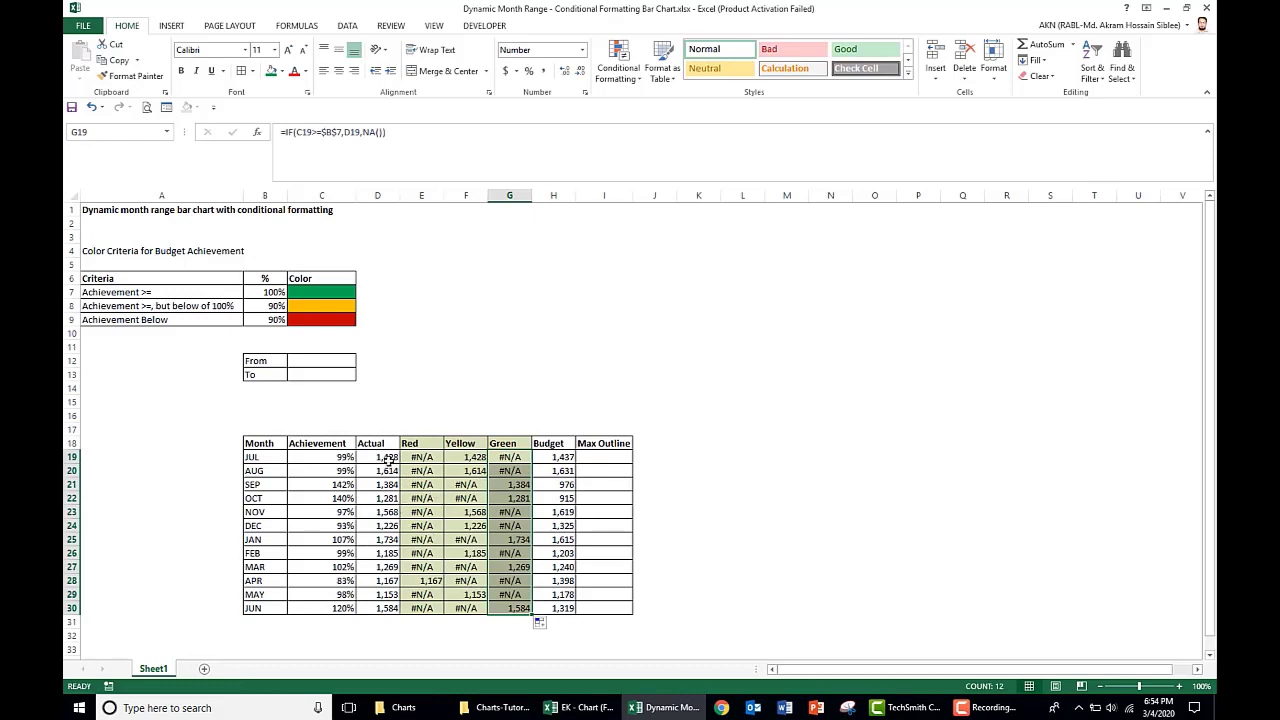
# Enter =MAX($D$19:$D$30,$H$19:$H$30)+500 in the Max Outline column for JUL and fill it down to JUN
pyautogui.click(595, 457)
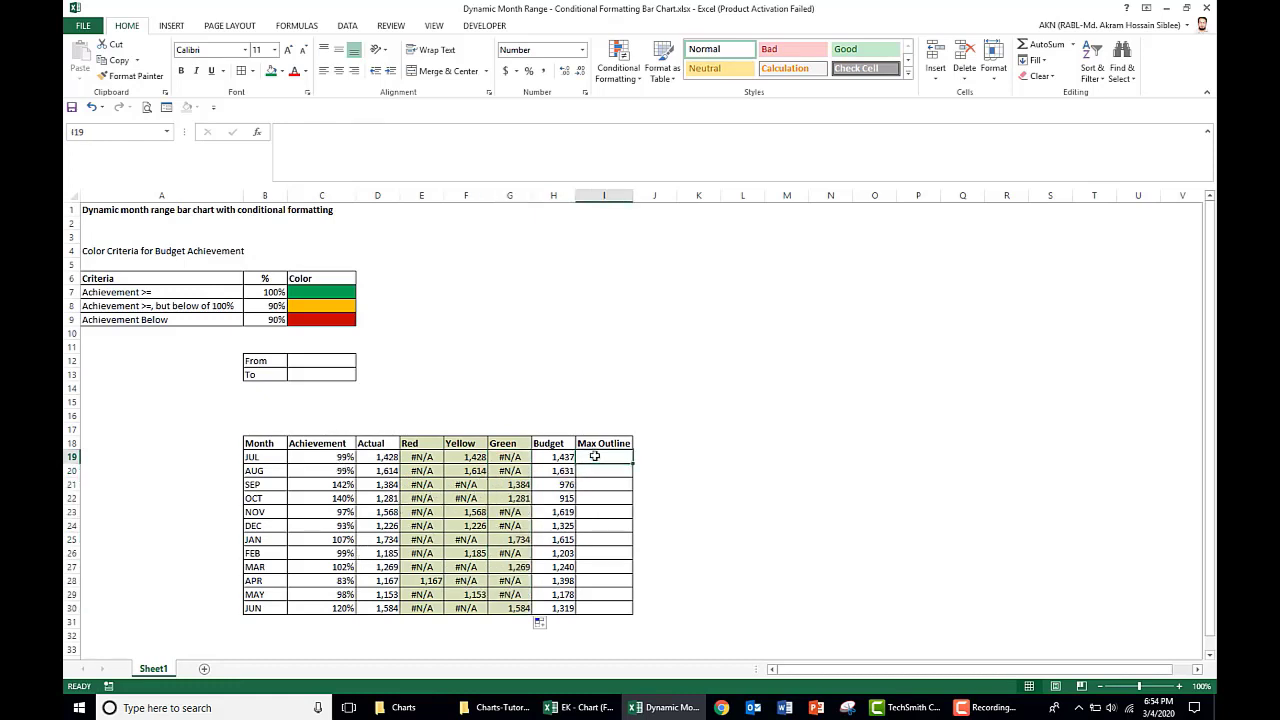
pyautogui.write('=m')
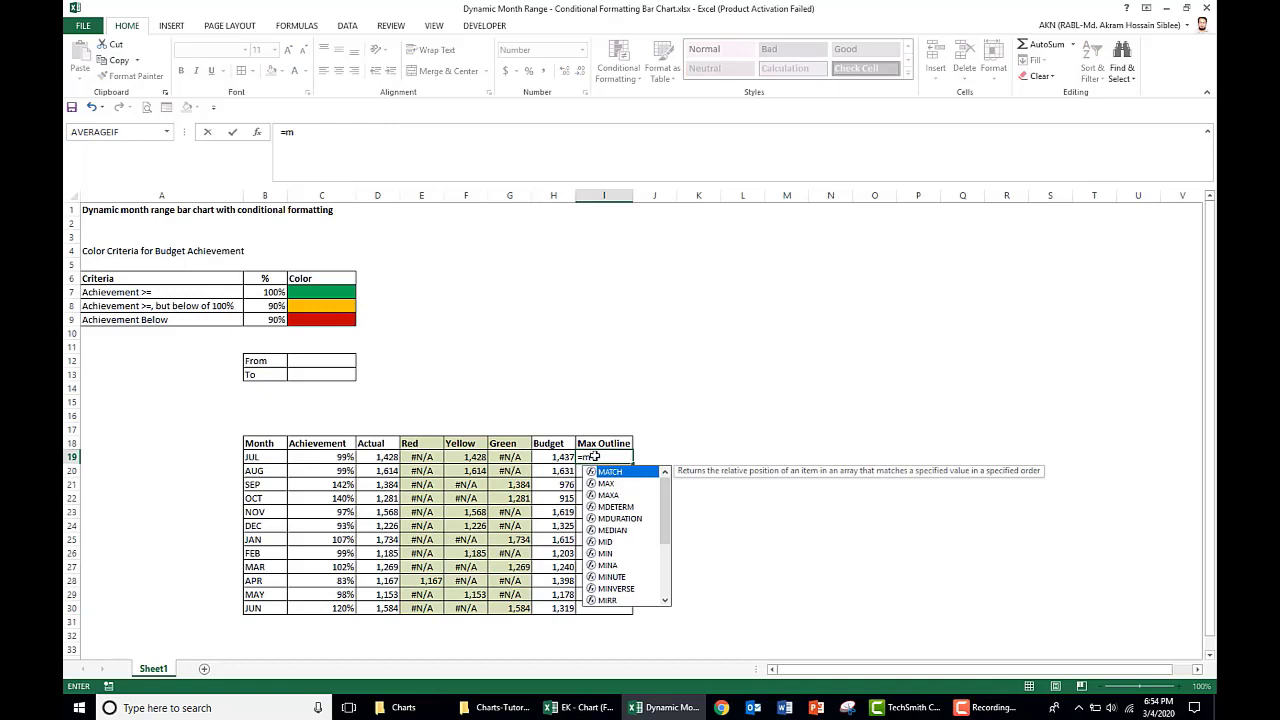
pyautogui.write('ax')
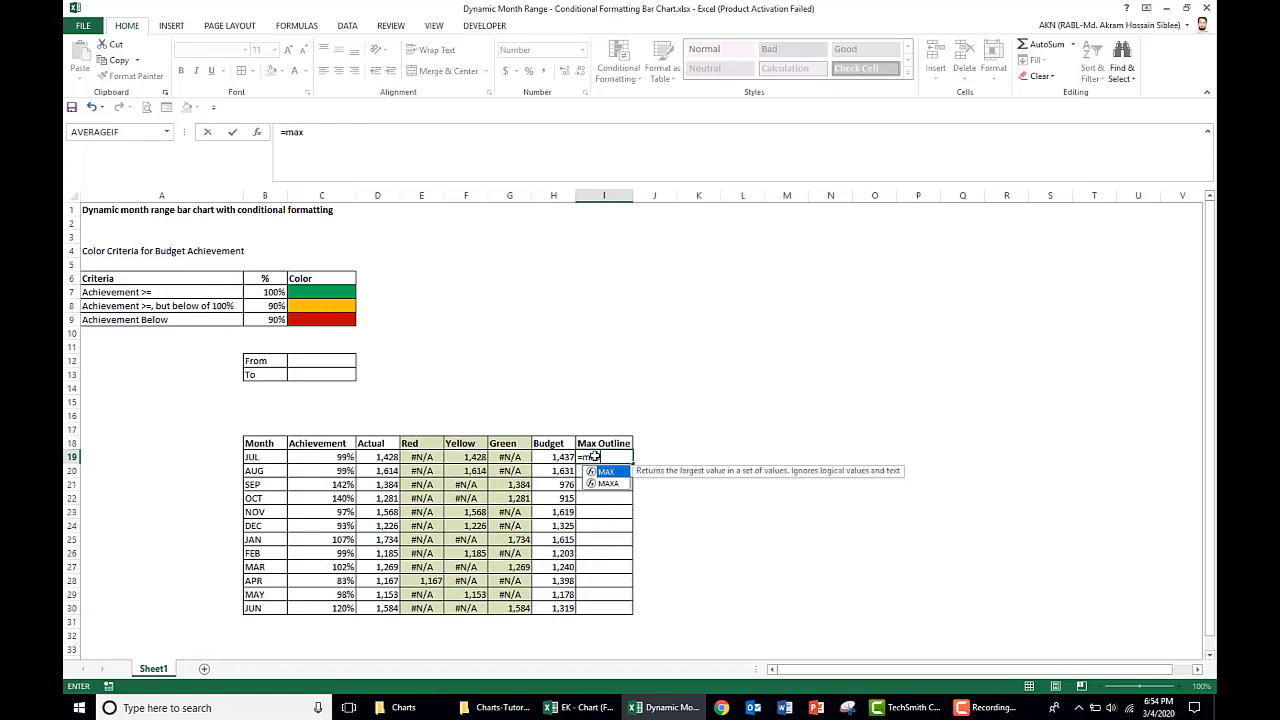
pyautogui.press('Tab')
pyautogui.moveTo(381, 457); pyautogui.dragTo(385, 604)
pyautogui.press('F4')
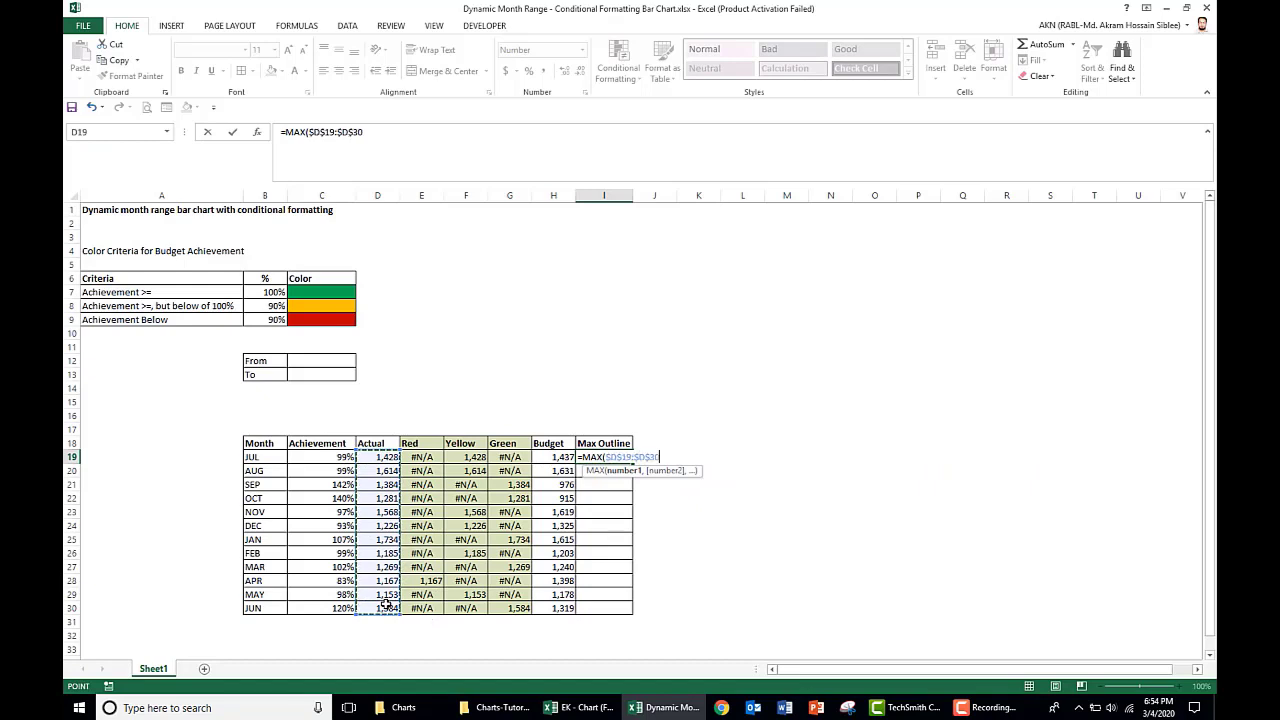
pyautogui.write(',')
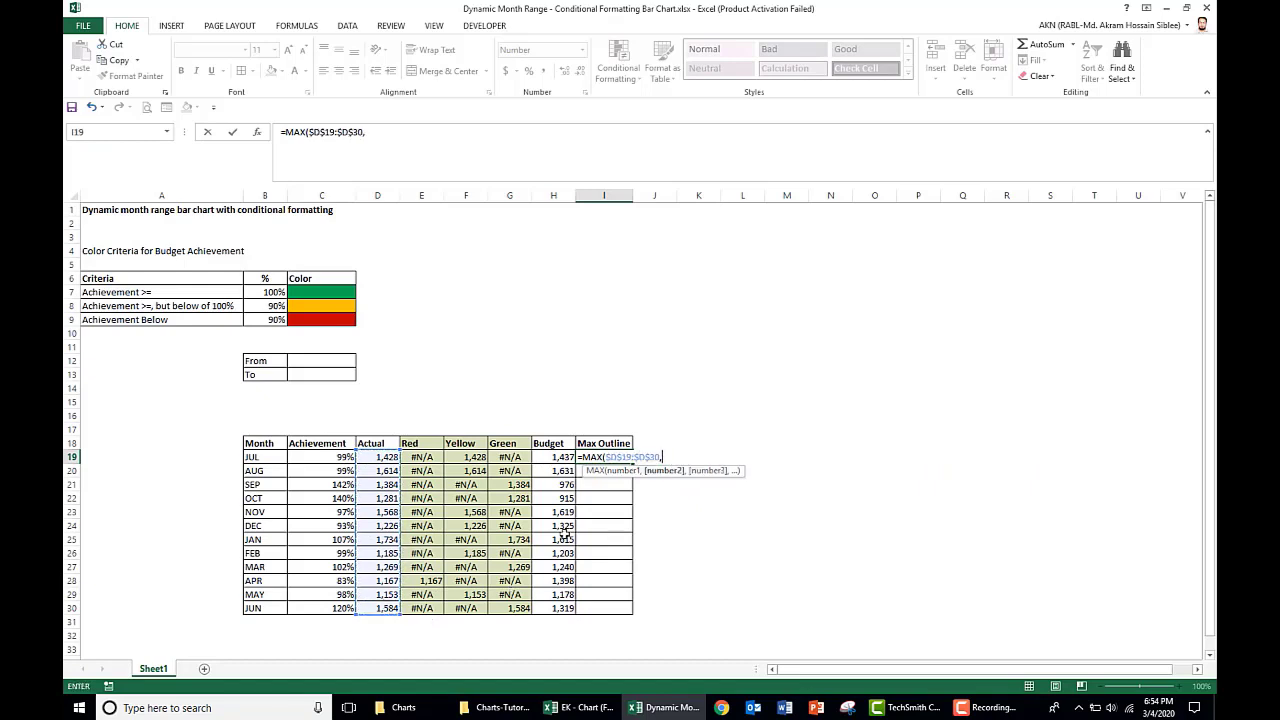
pyautogui.moveTo(555, 457); pyautogui.dragTo(557, 603)
pyautogui.press('F4')
pyautogui.write(')')
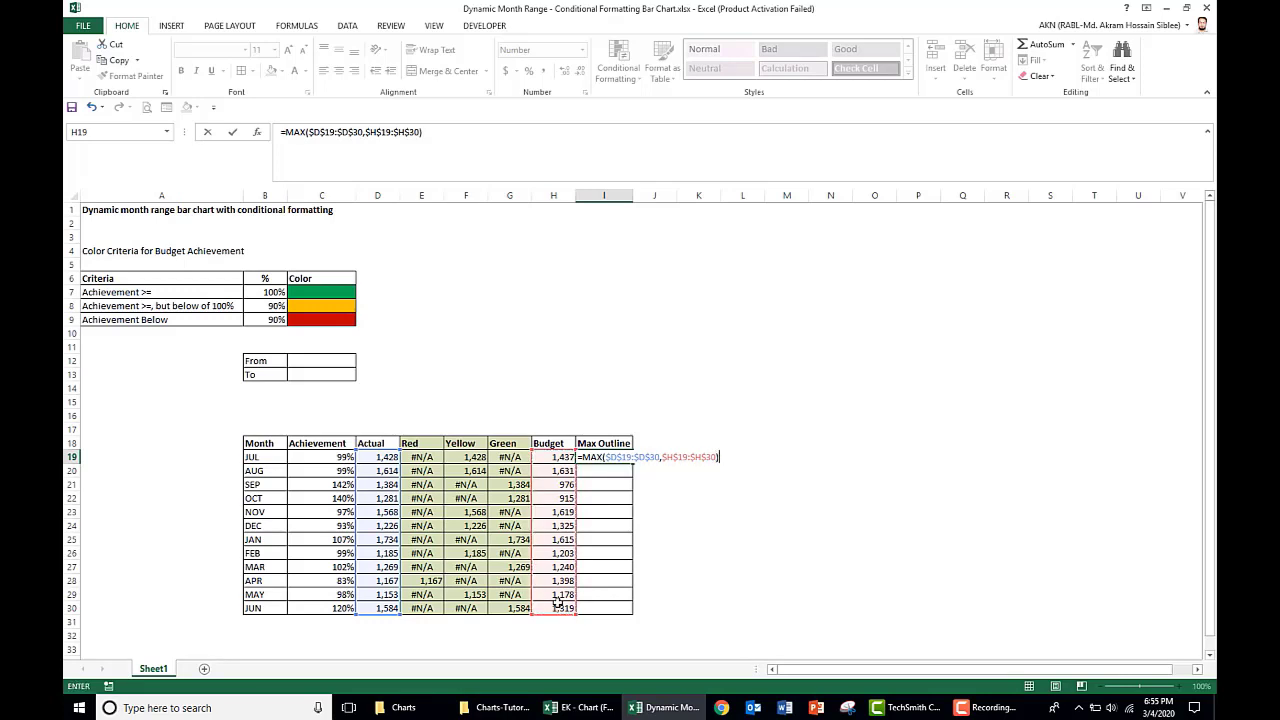
pyautogui.write('+500')
pyautogui.press('Return')
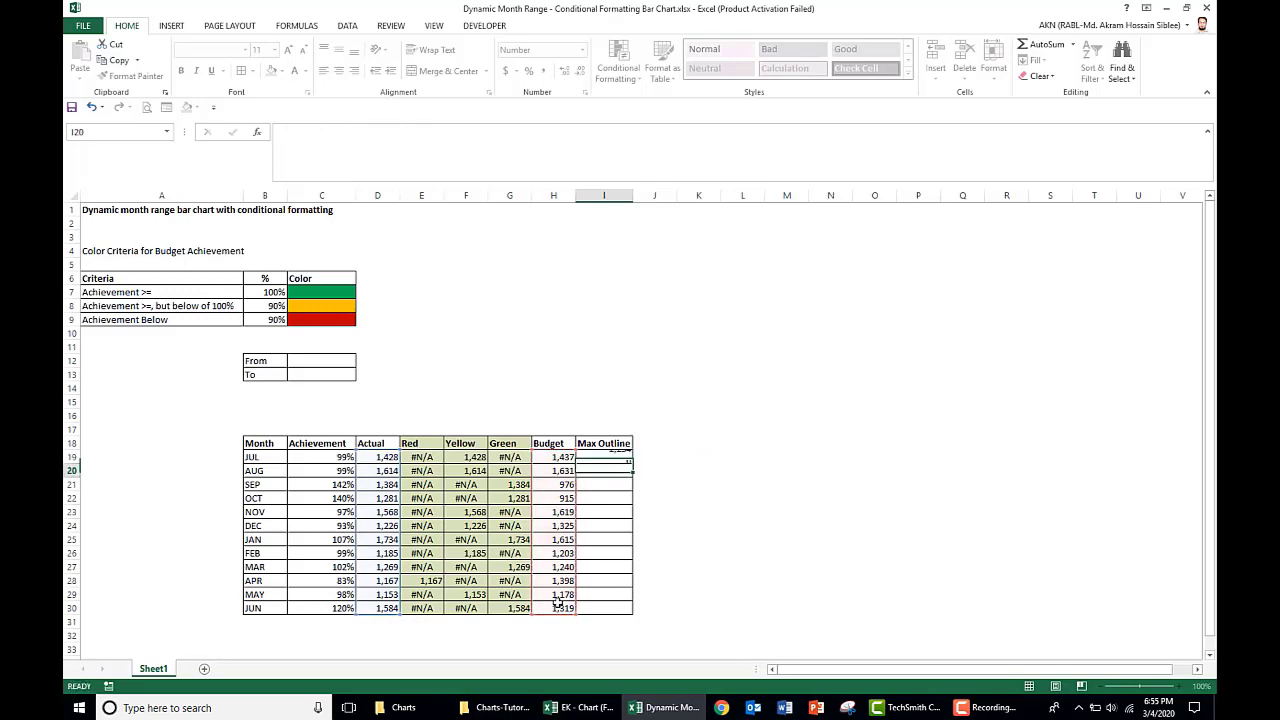
pyautogui.click(617, 457)
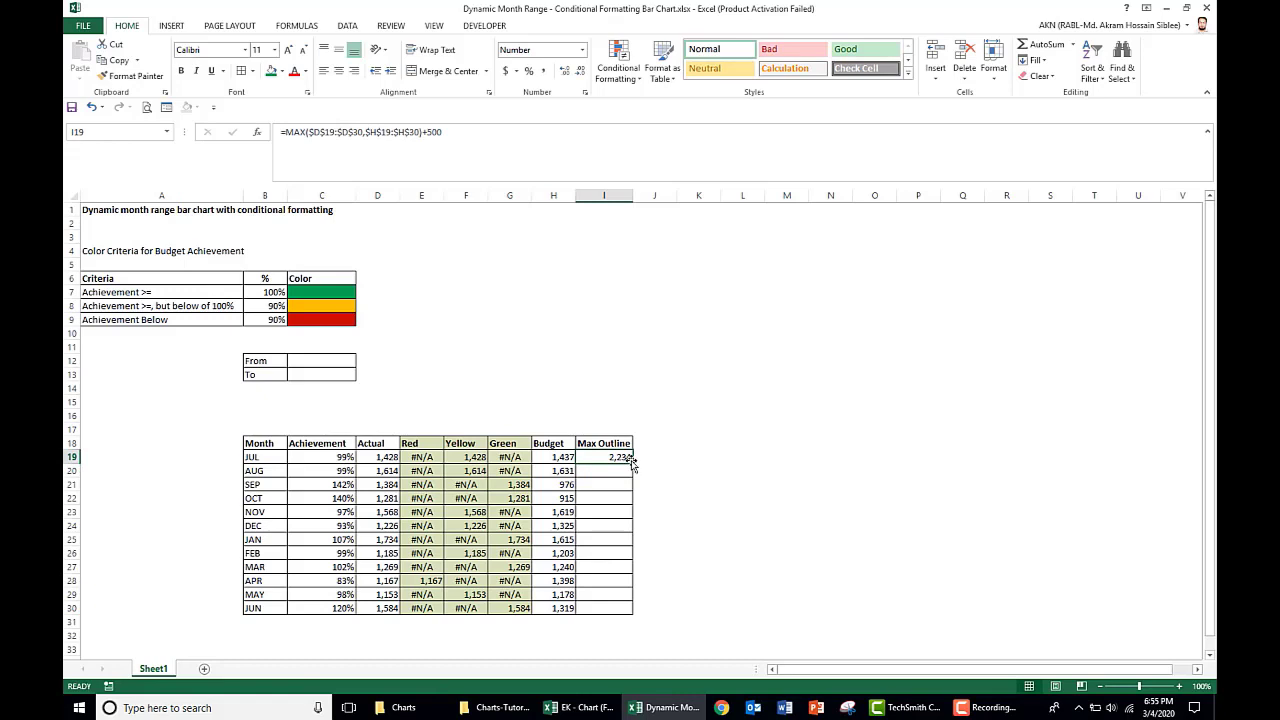
pyautogui.doubleClick(632, 463)
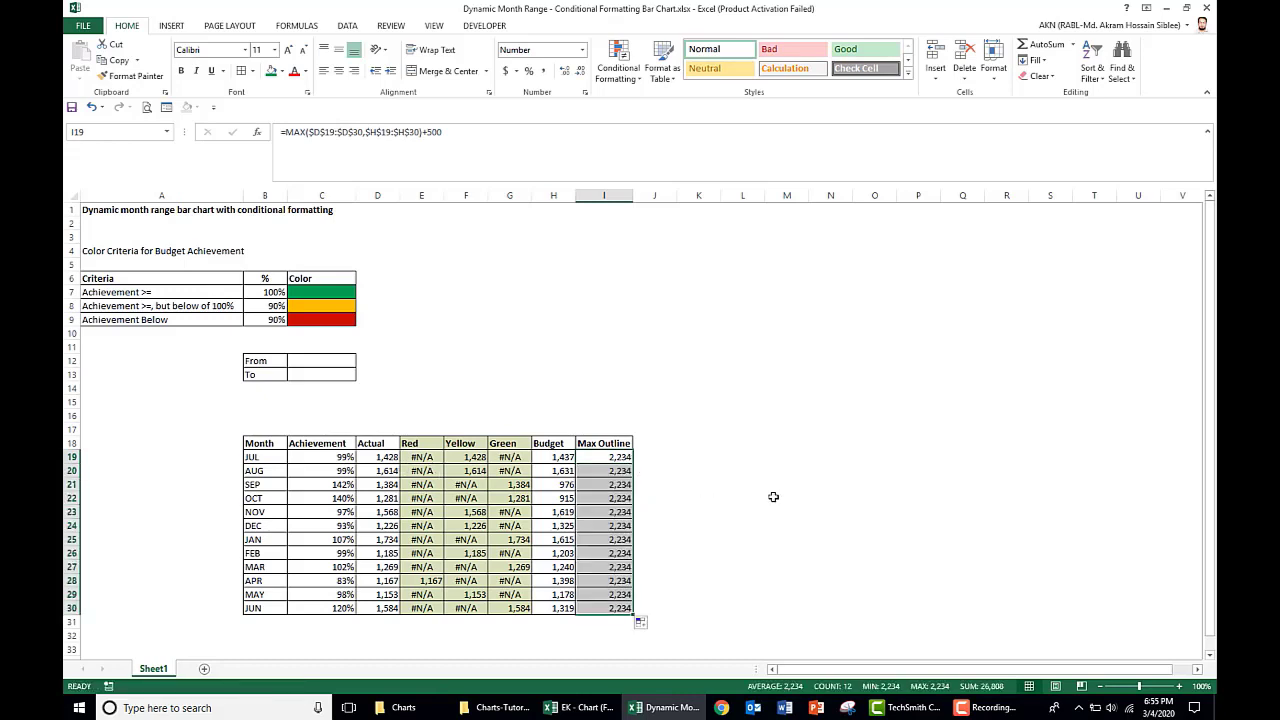
# Insert a 2-D clustered column chart from the Month and Red through Max Outline columns, and place it beside the data table
pyautogui.moveTo(259, 444); pyautogui.dragTo(262, 607)
pyautogui.moveTo(421, 444); pyautogui.dragTo(622, 608)
pyautogui.click(176, 26)
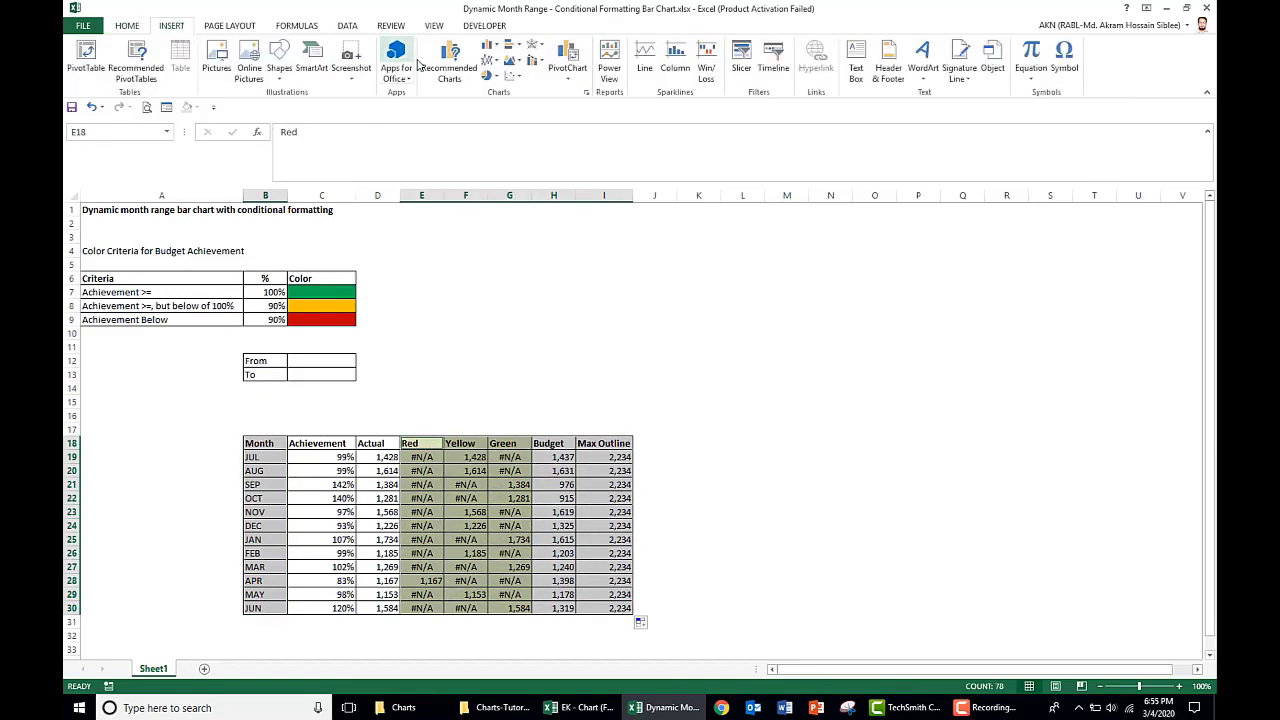
pyautogui.click(490, 46)
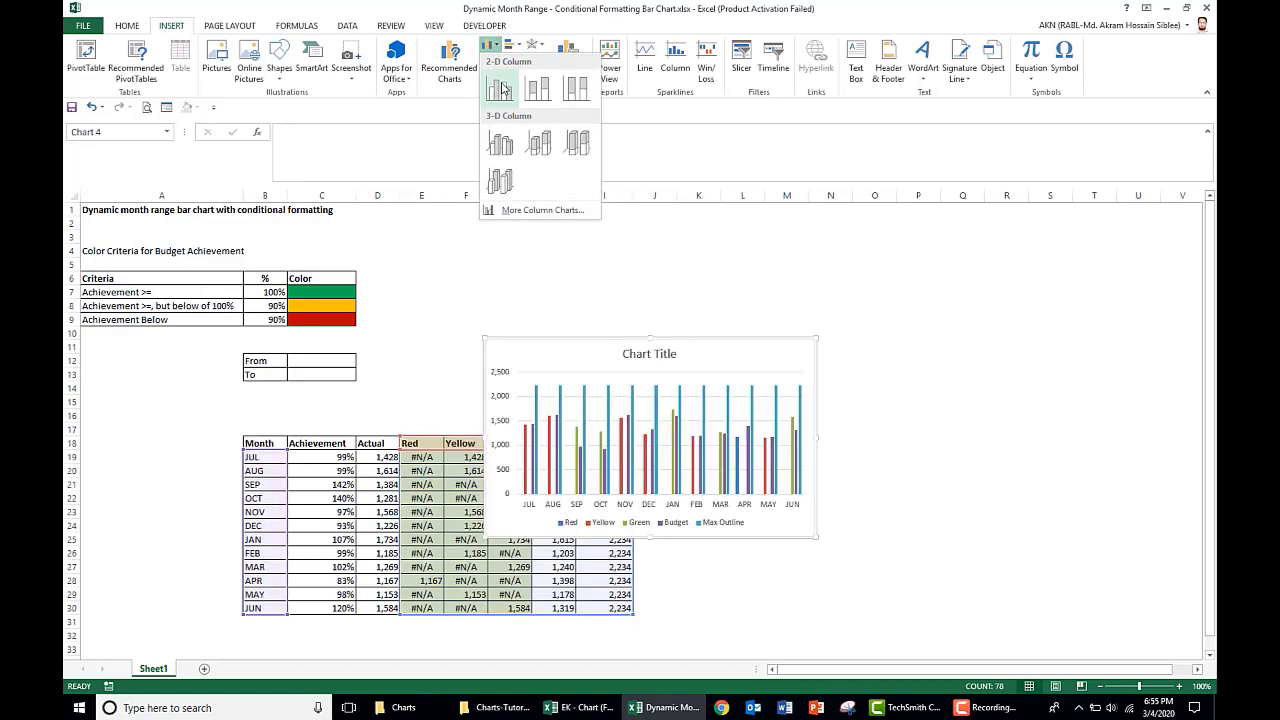
pyautogui.click(499, 88)
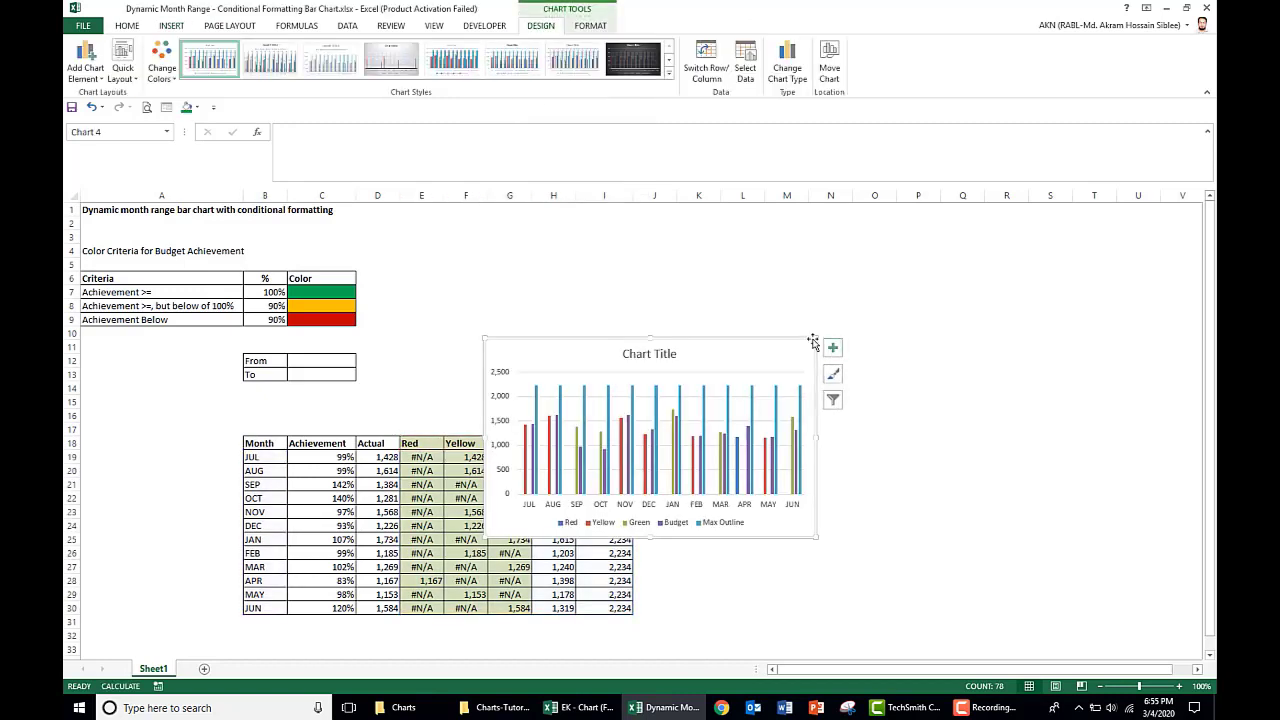
pyautogui.moveTo(813, 340); pyautogui.dragTo(1037, 314)
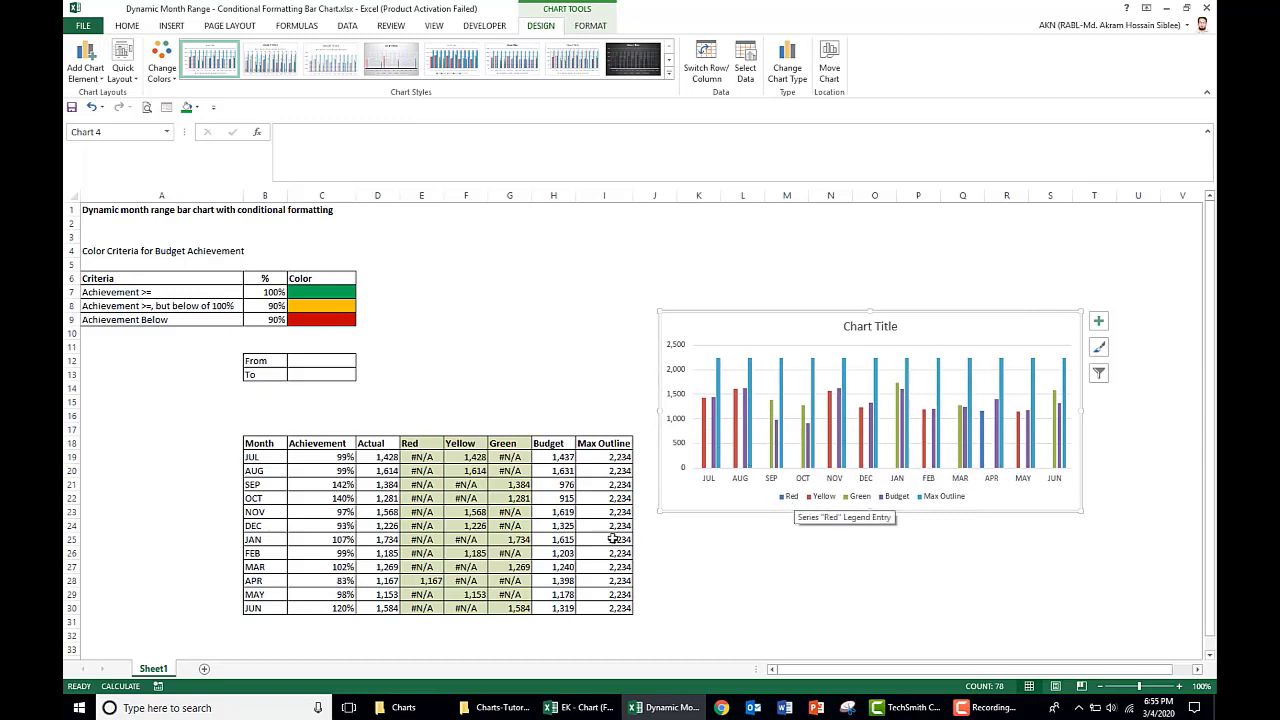
# Fill the chart's Red series with the standard Red color
pyautogui.click(984, 458)
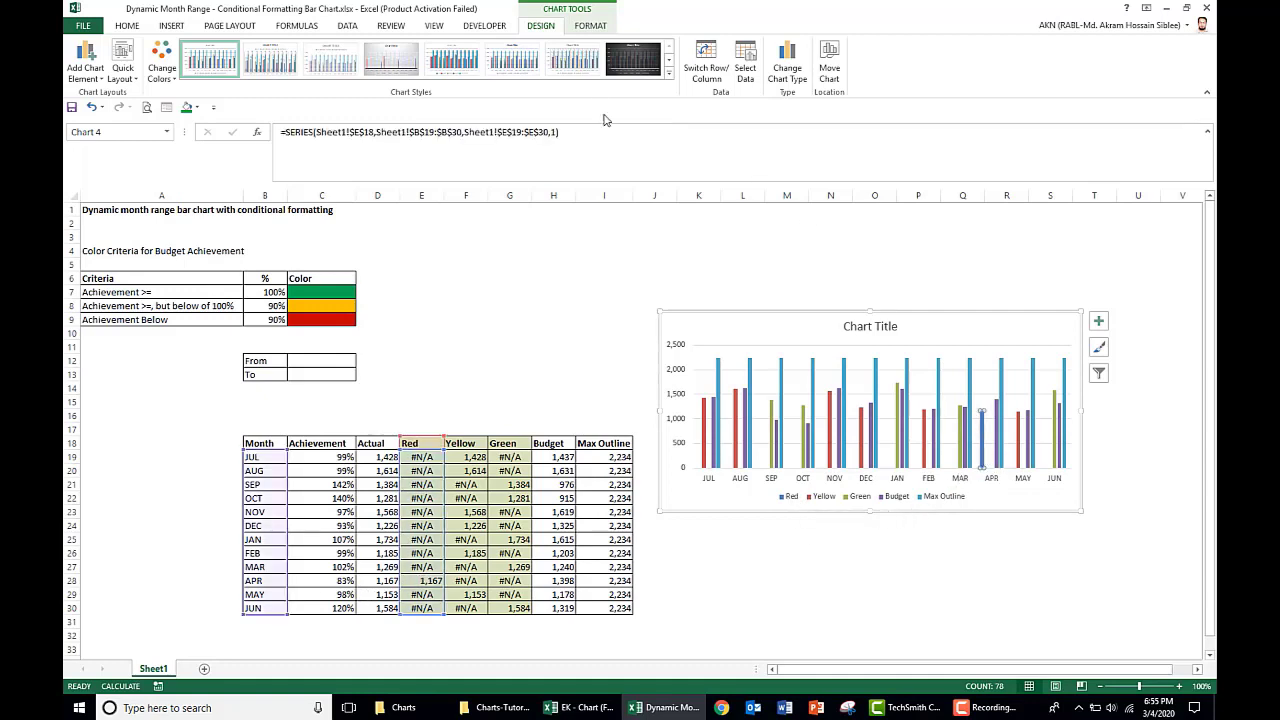
pyautogui.click(590, 25)
pyautogui.click(600, 46)
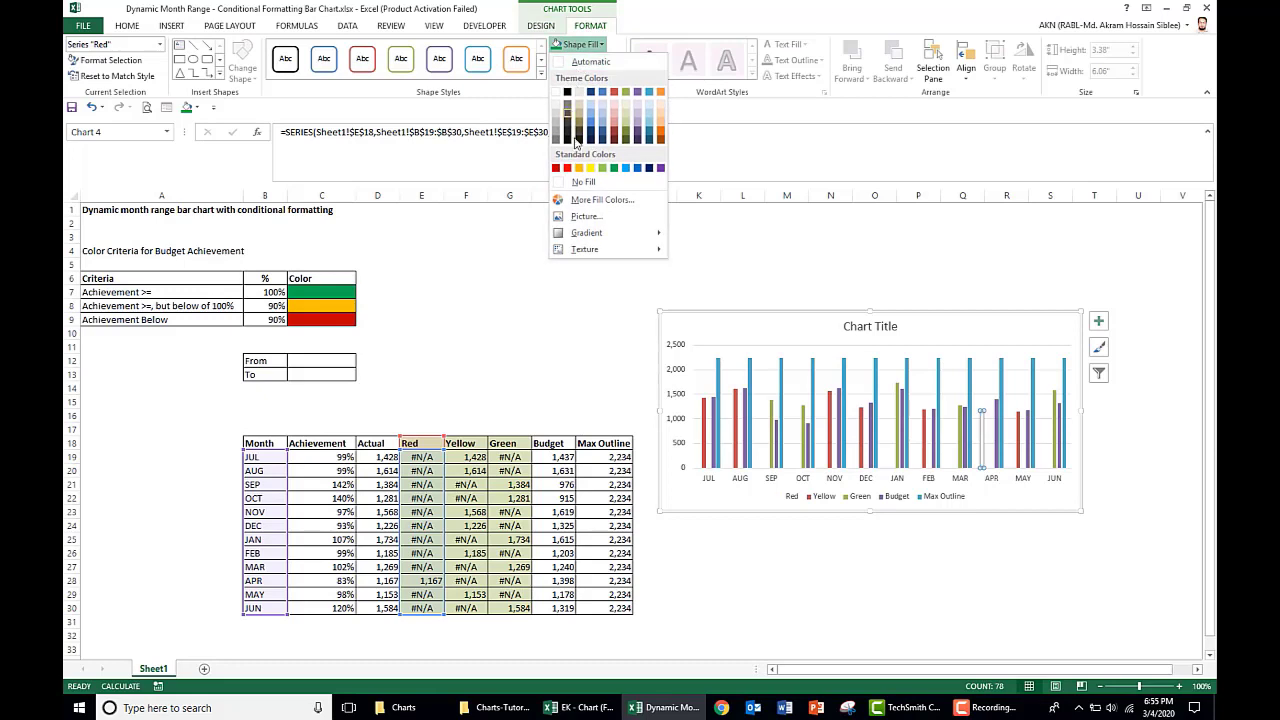
pyautogui.click(574, 175)
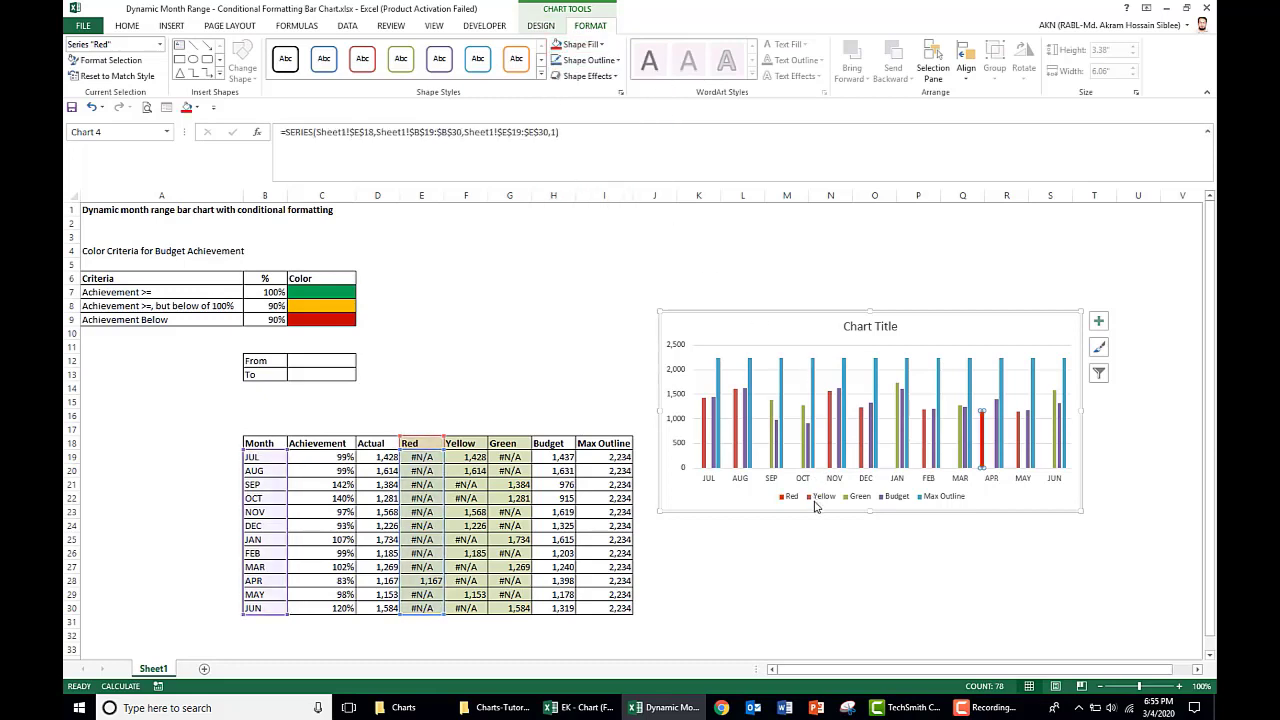
# Fill the chart's Yellow series with the standard Orange color
pyautogui.click(705, 455)
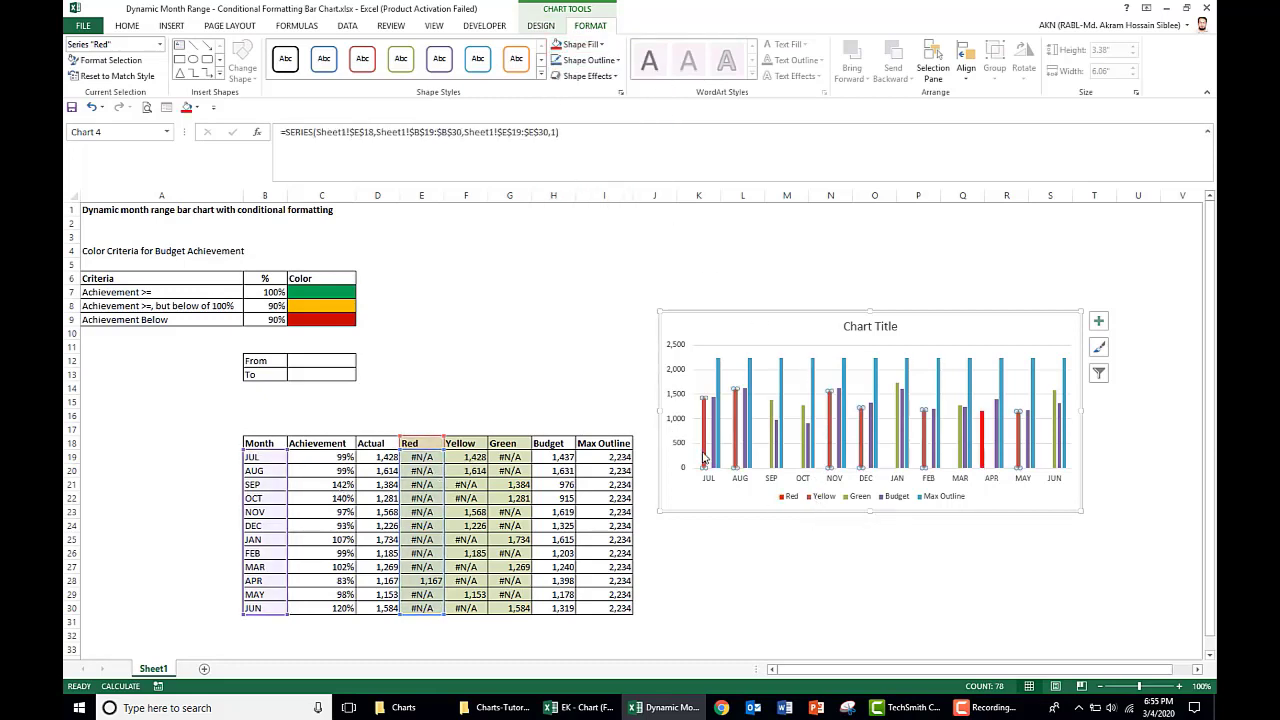
pyautogui.click(599, 45)
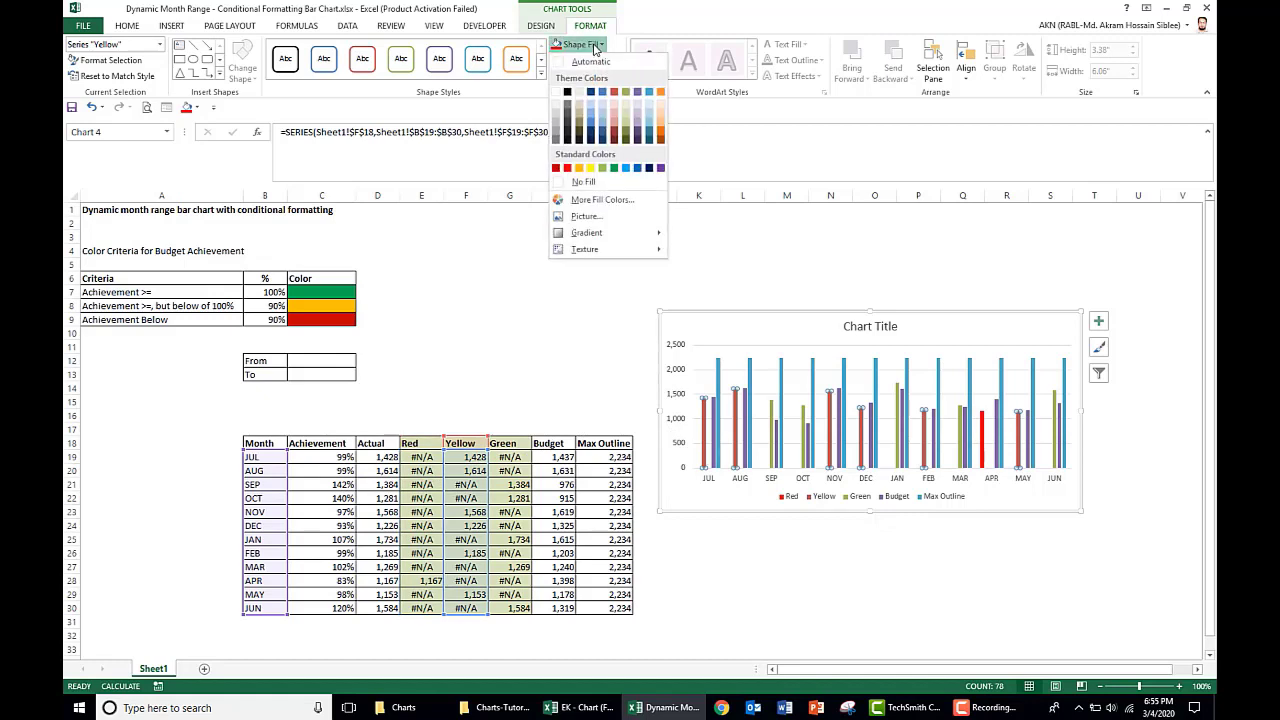
pyautogui.click(578, 168)
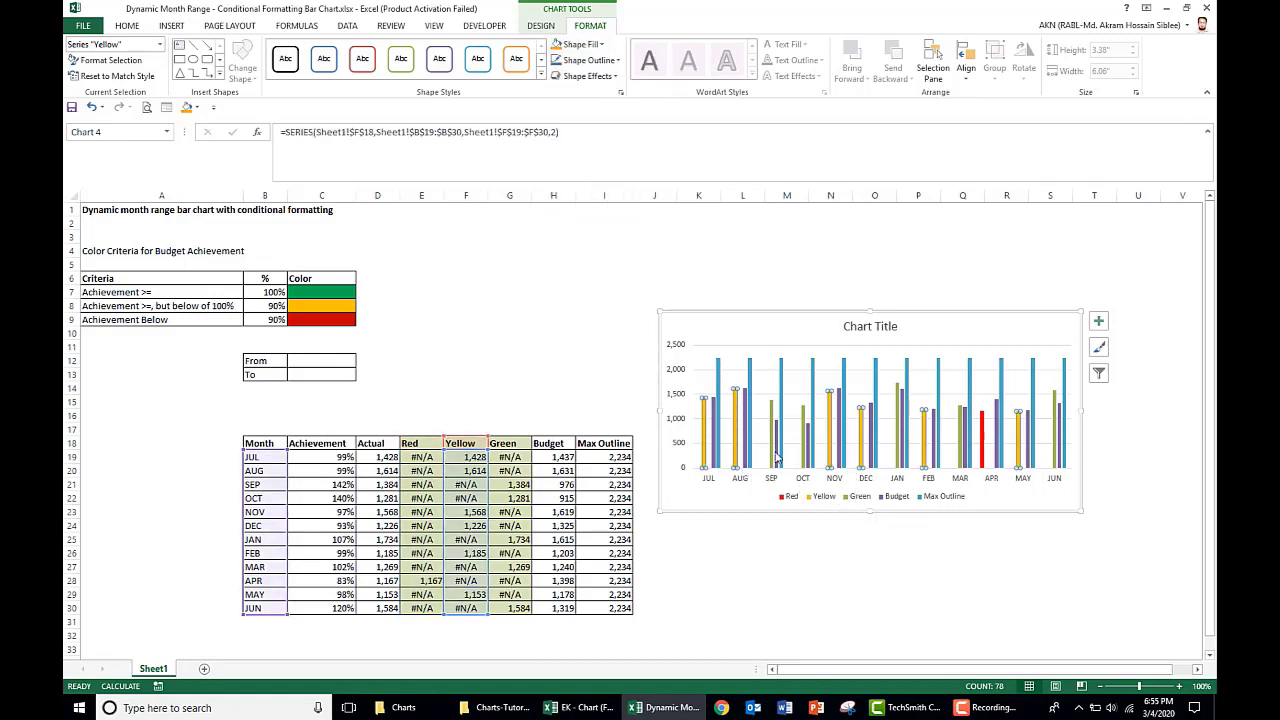
# Fill the chart's Green series with the standard Green color
pyautogui.click(773, 457)
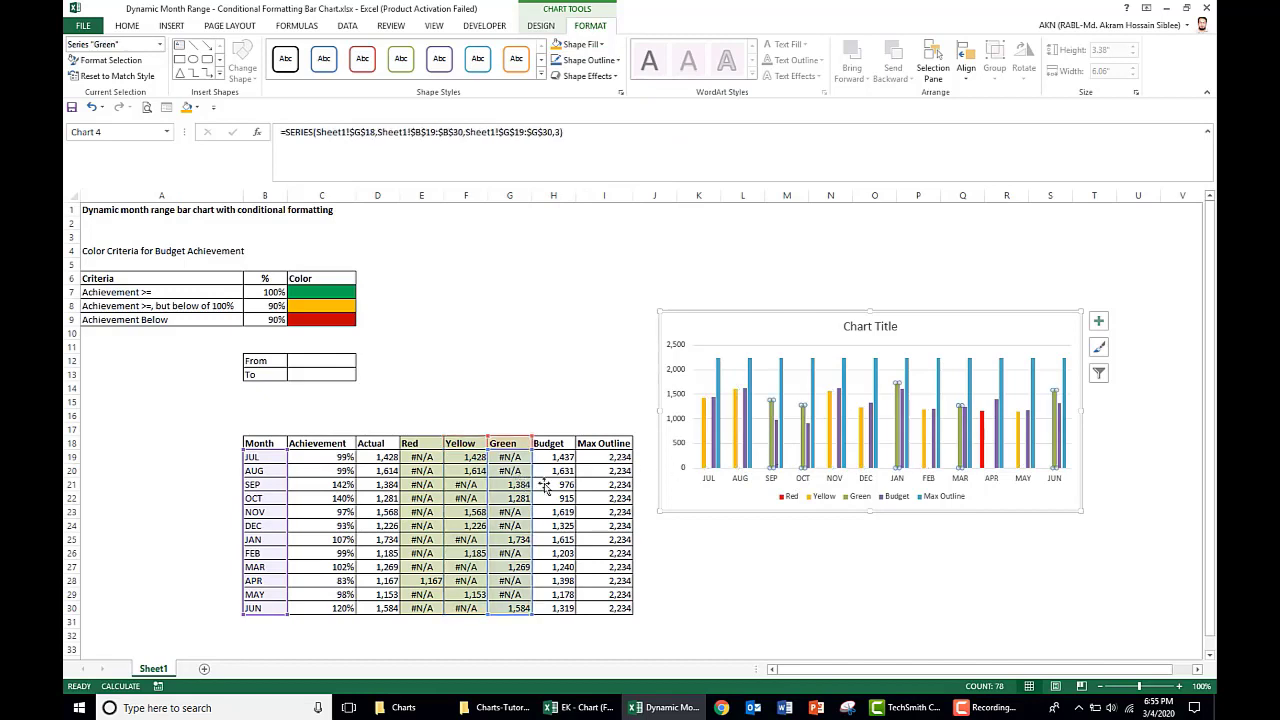
pyautogui.click(602, 45)
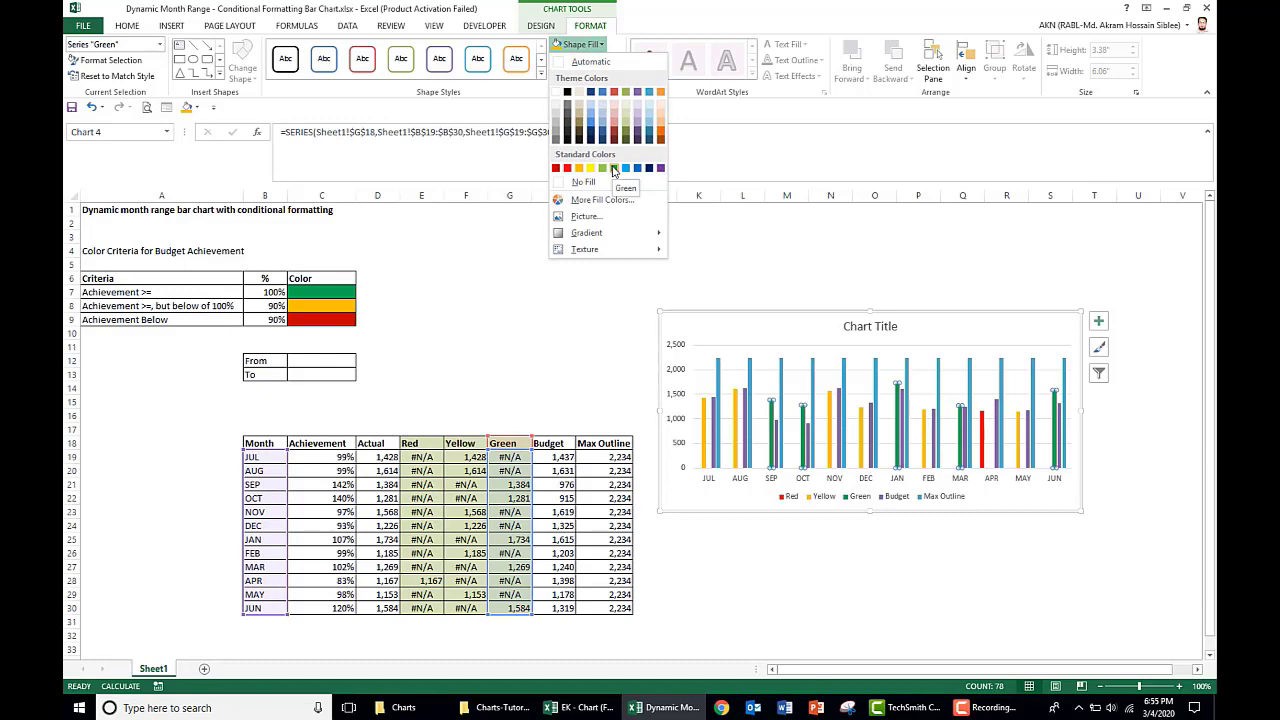
pyautogui.click(613, 169)
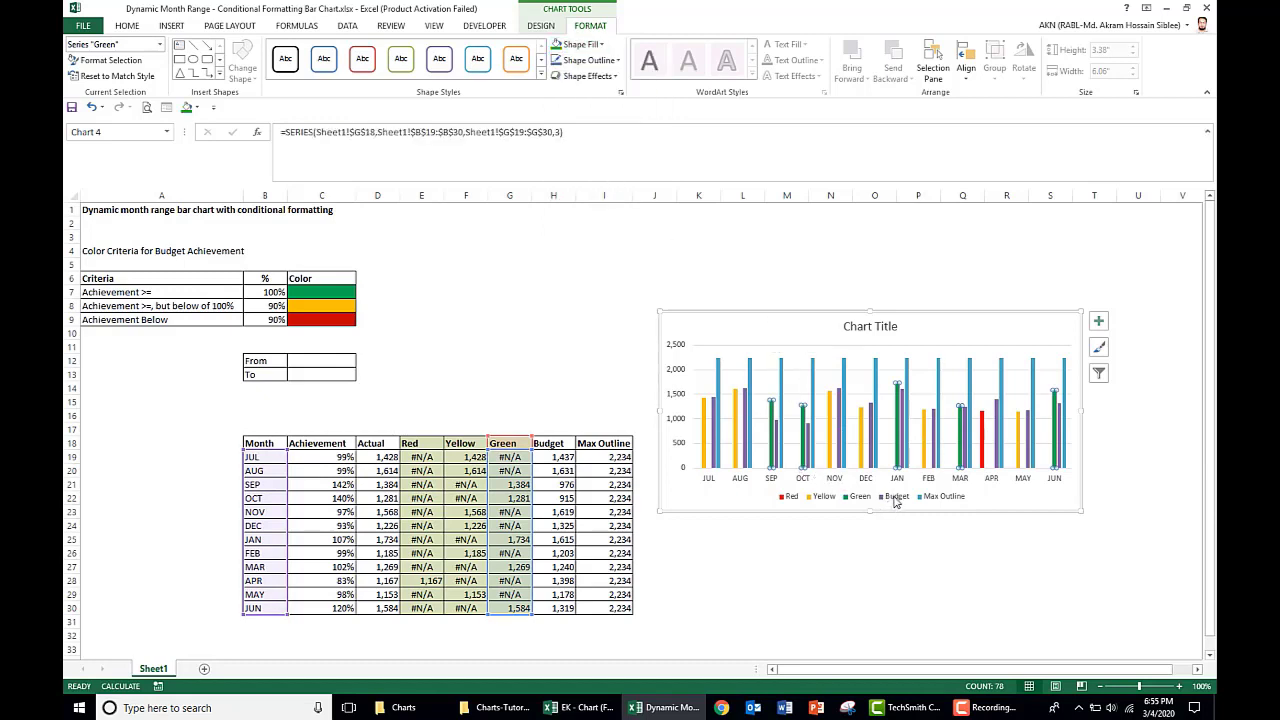
# Format the chart's Budget series with no fill and a dark solid border 2 pt wide
pyautogui.click(713, 445)
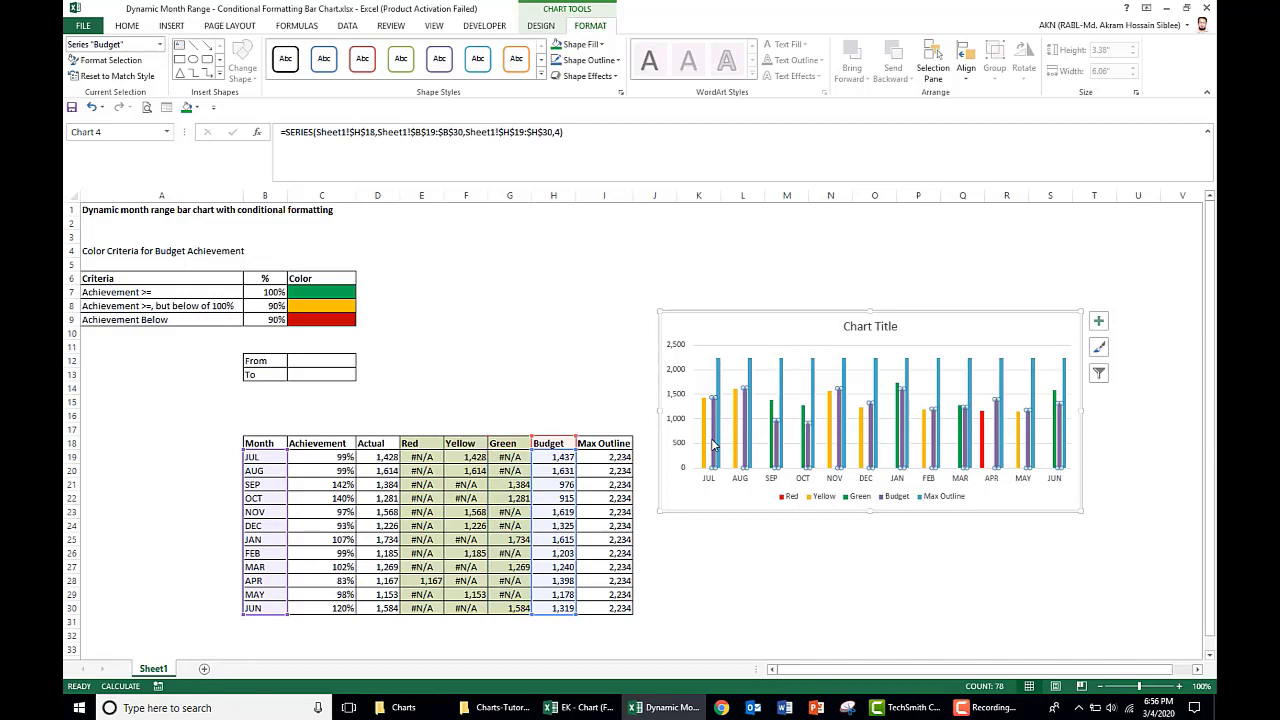
pyautogui.rightClick(715, 450)
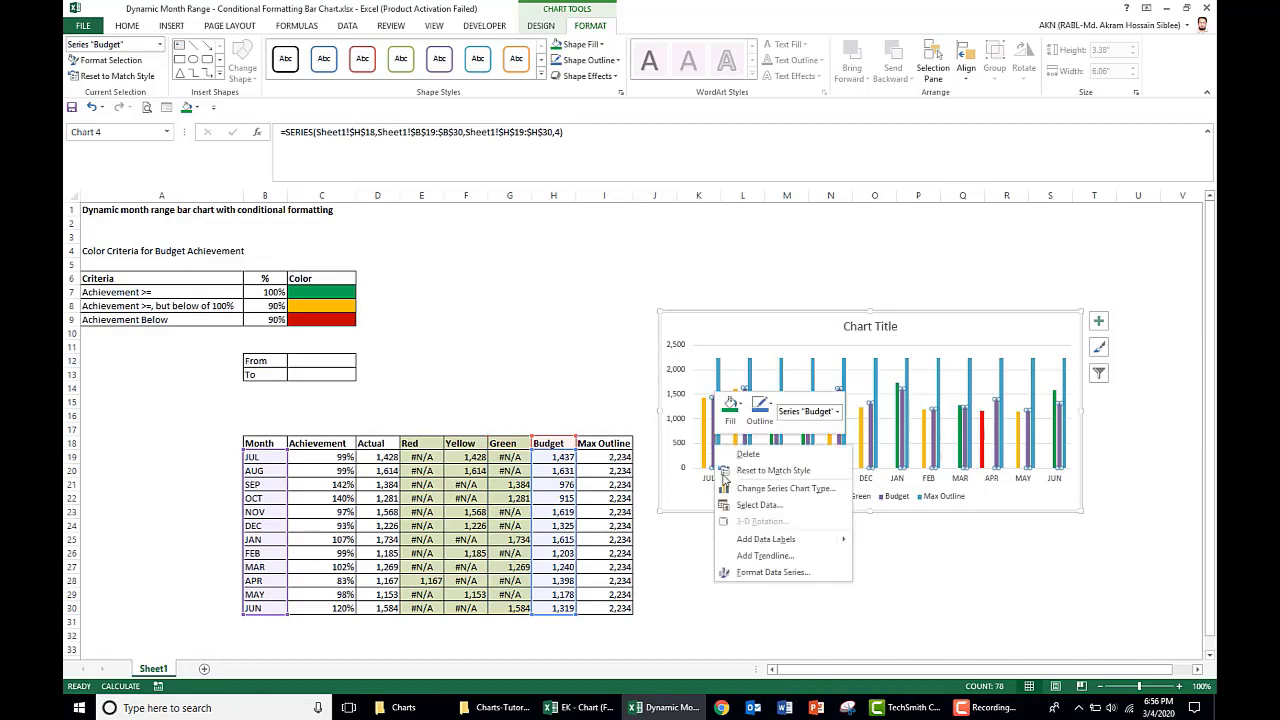
pyautogui.click(758, 576)
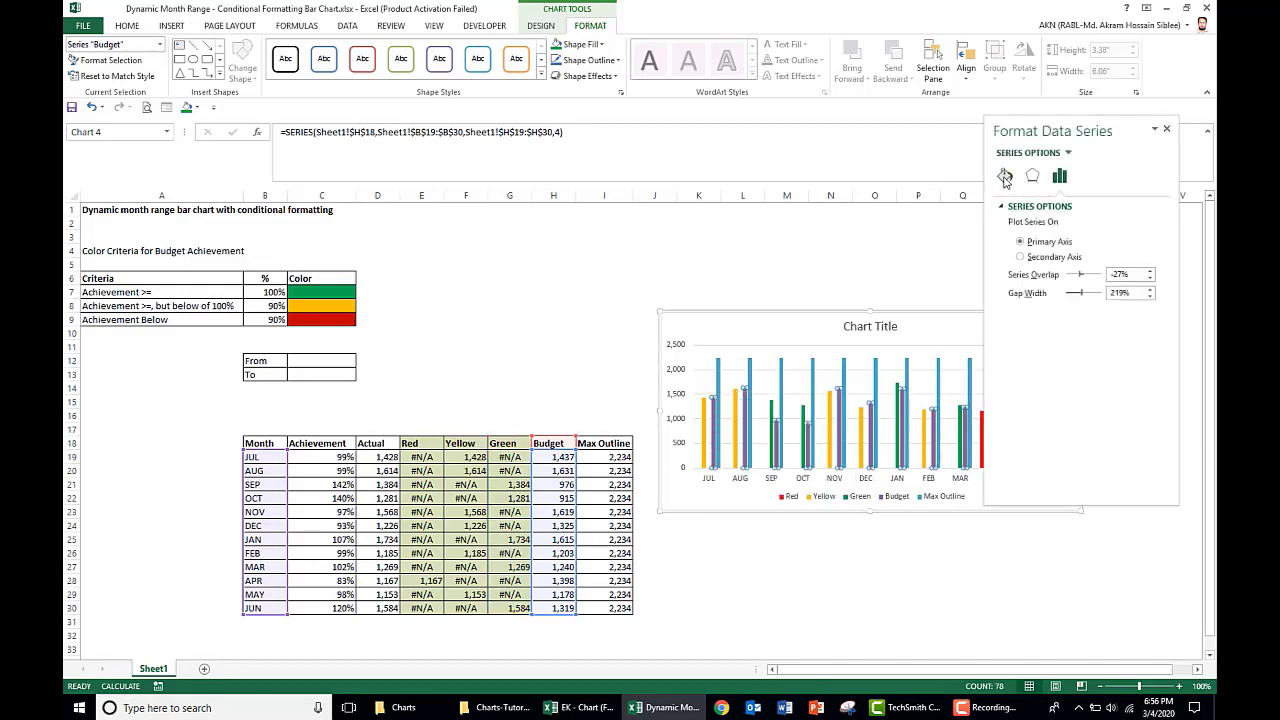
pyautogui.click(1004, 177)
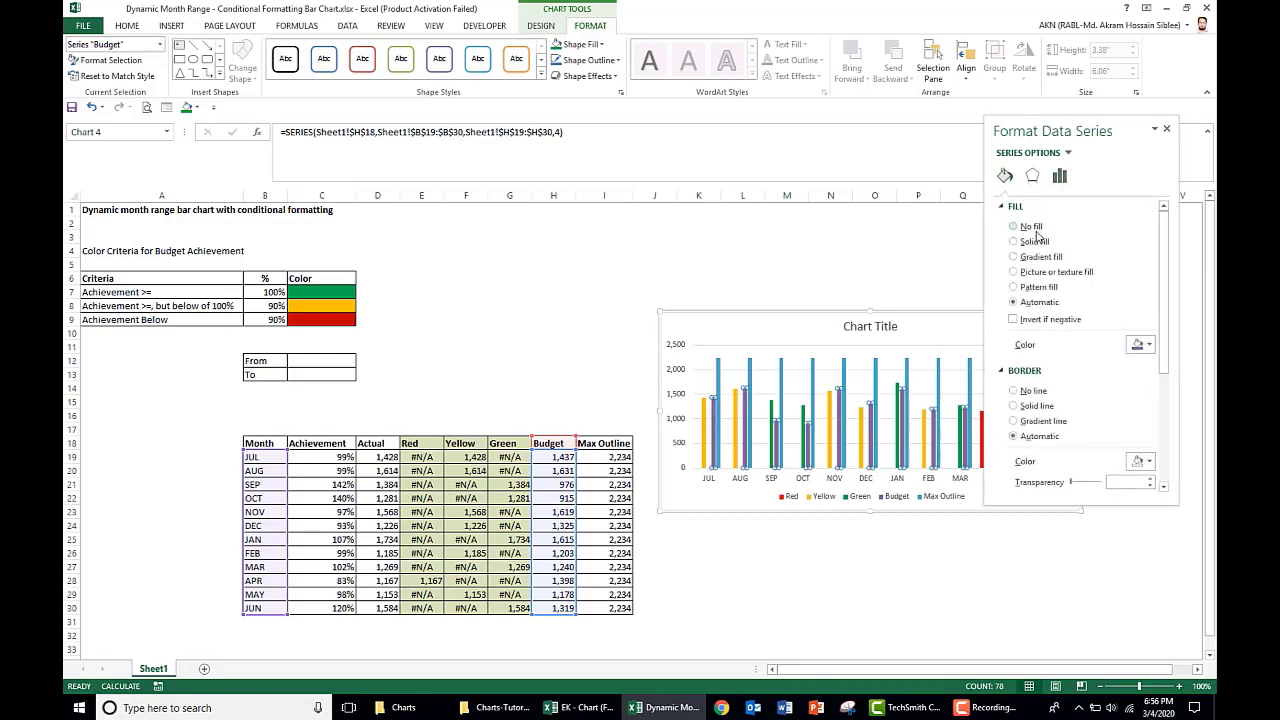
pyautogui.click(1024, 228)
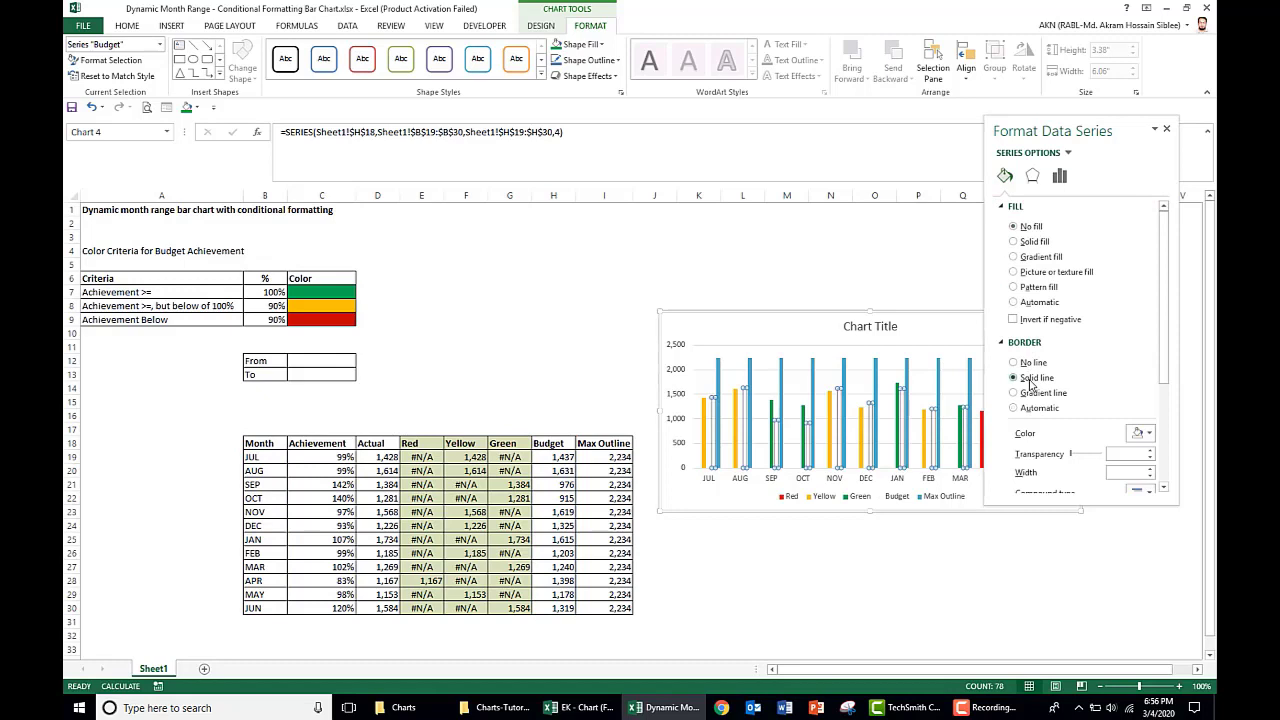
pyautogui.click(1141, 434)
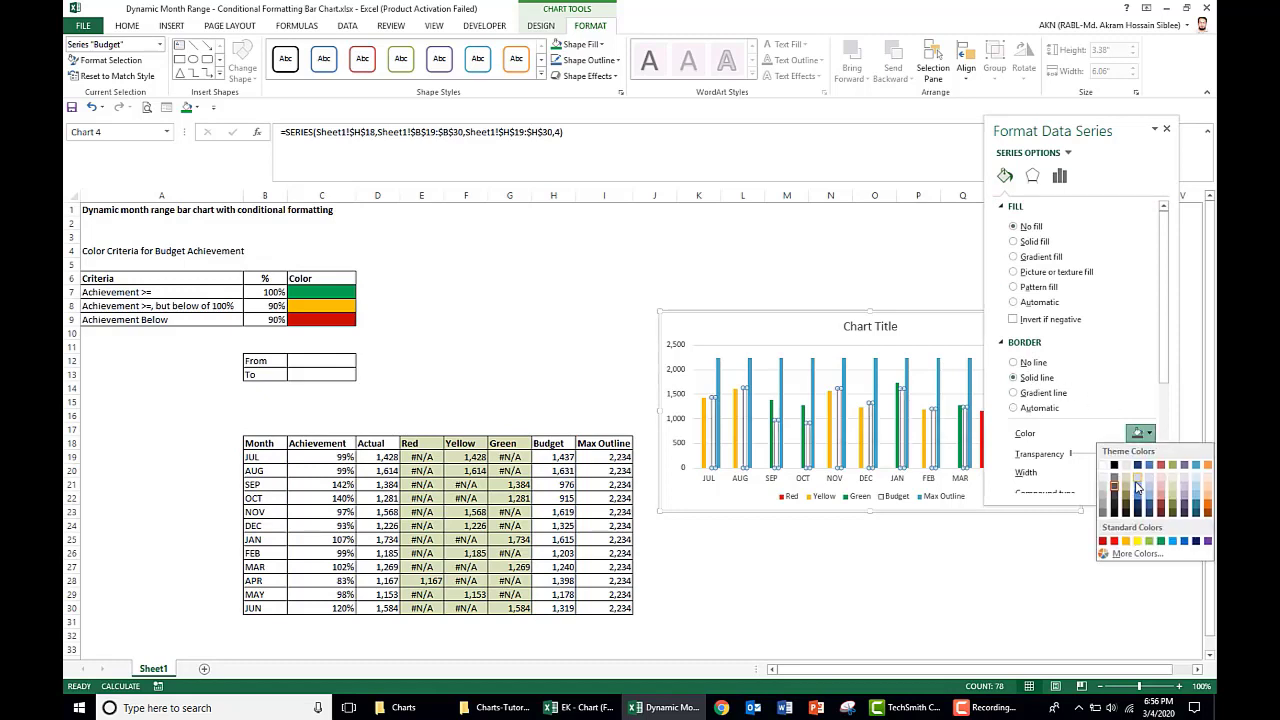
pyautogui.click(1117, 489)
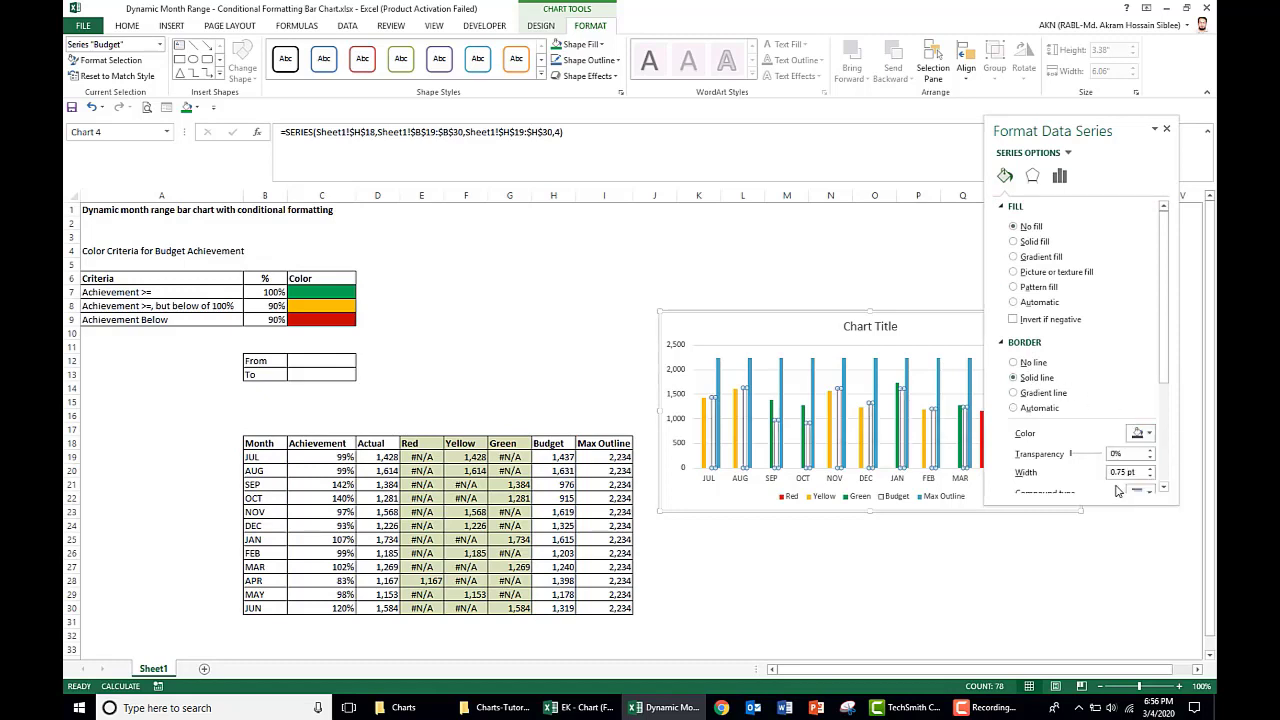
pyautogui.click(1151, 470)
pyautogui.click(1151, 470)
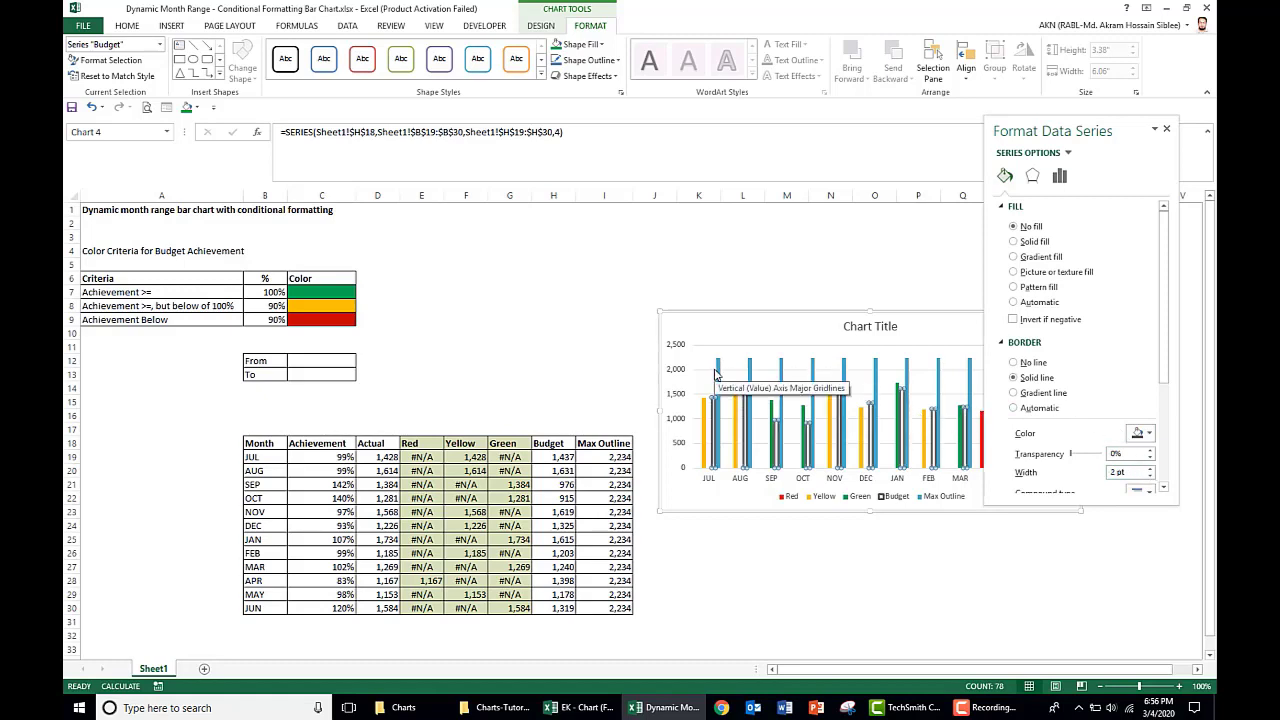
# Format the chart's Max Outline series with no fill and a white solid border 1.5 pt wide
pyautogui.click(745, 367)
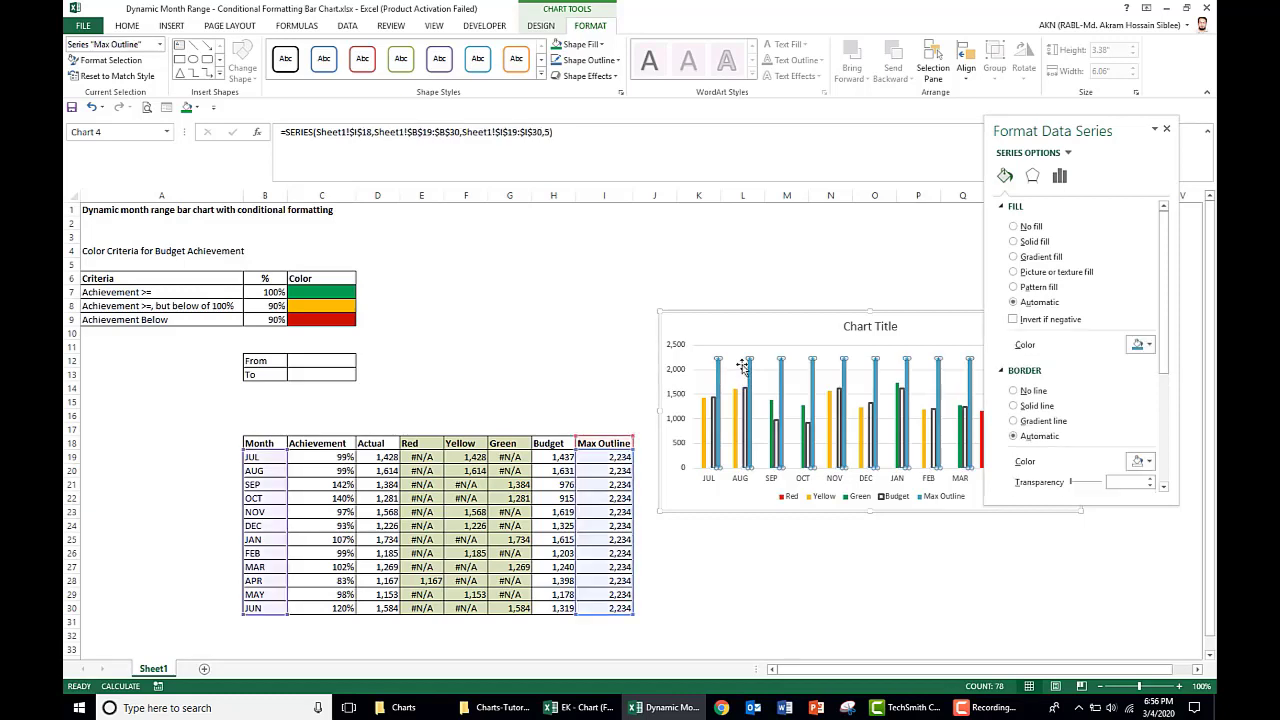
pyautogui.click(1012, 227)
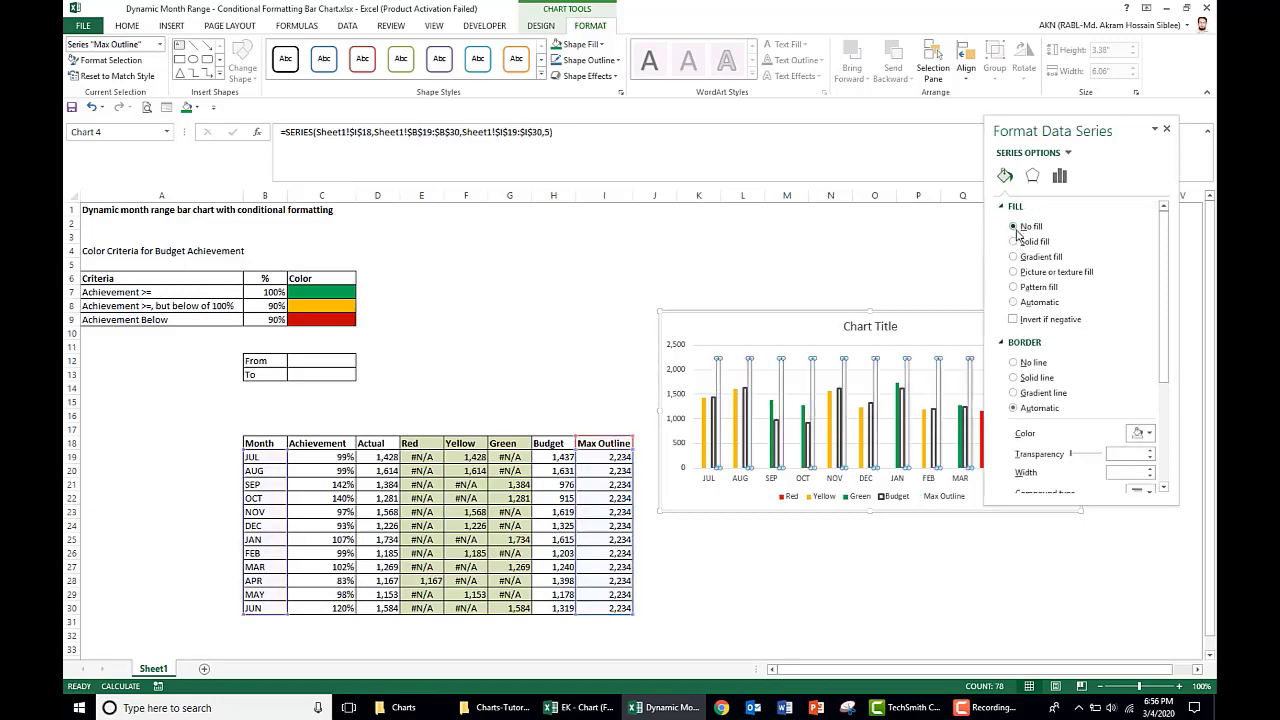
pyautogui.click(1016, 378)
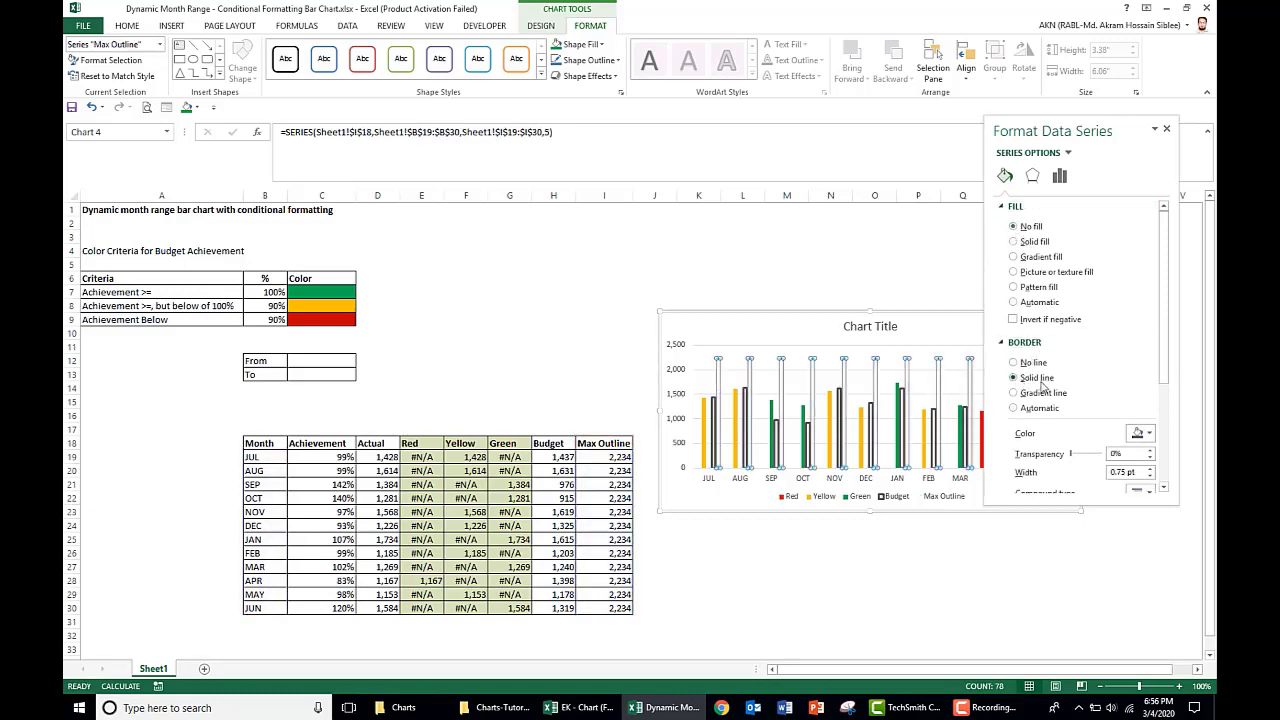
pyautogui.click(1150, 433)
pyautogui.click(1112, 466)
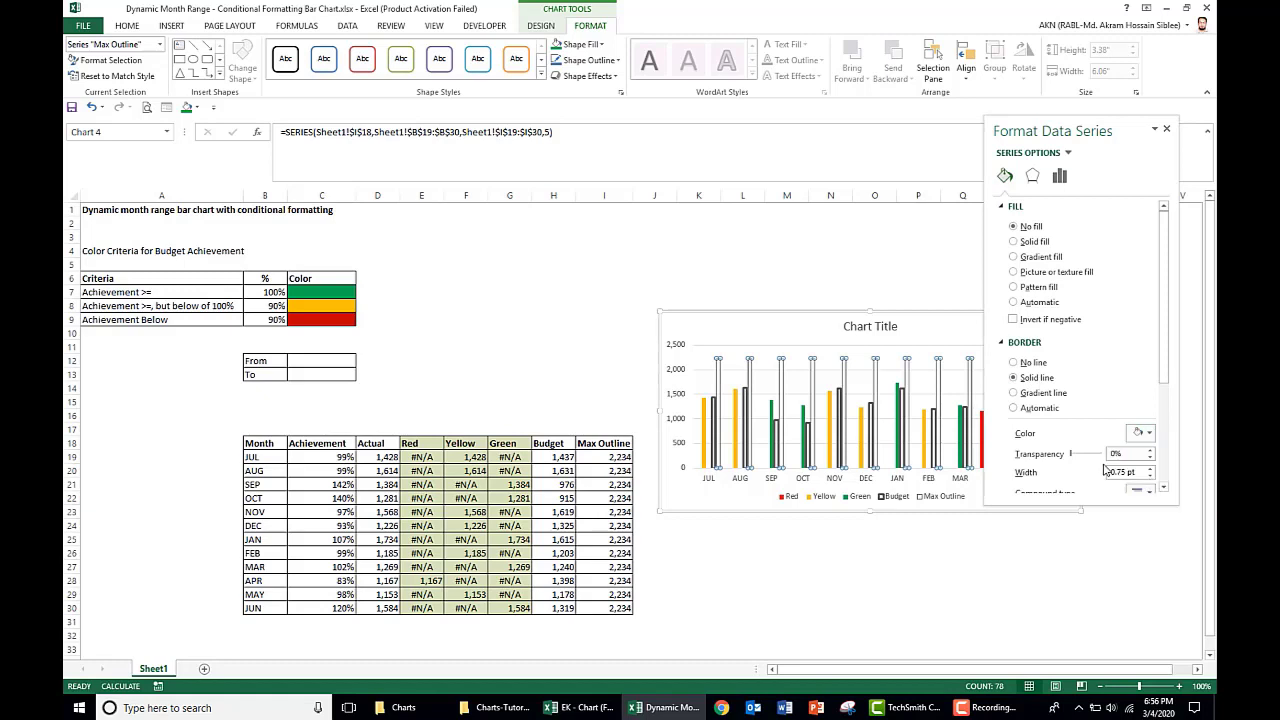
pyautogui.click(1151, 469)
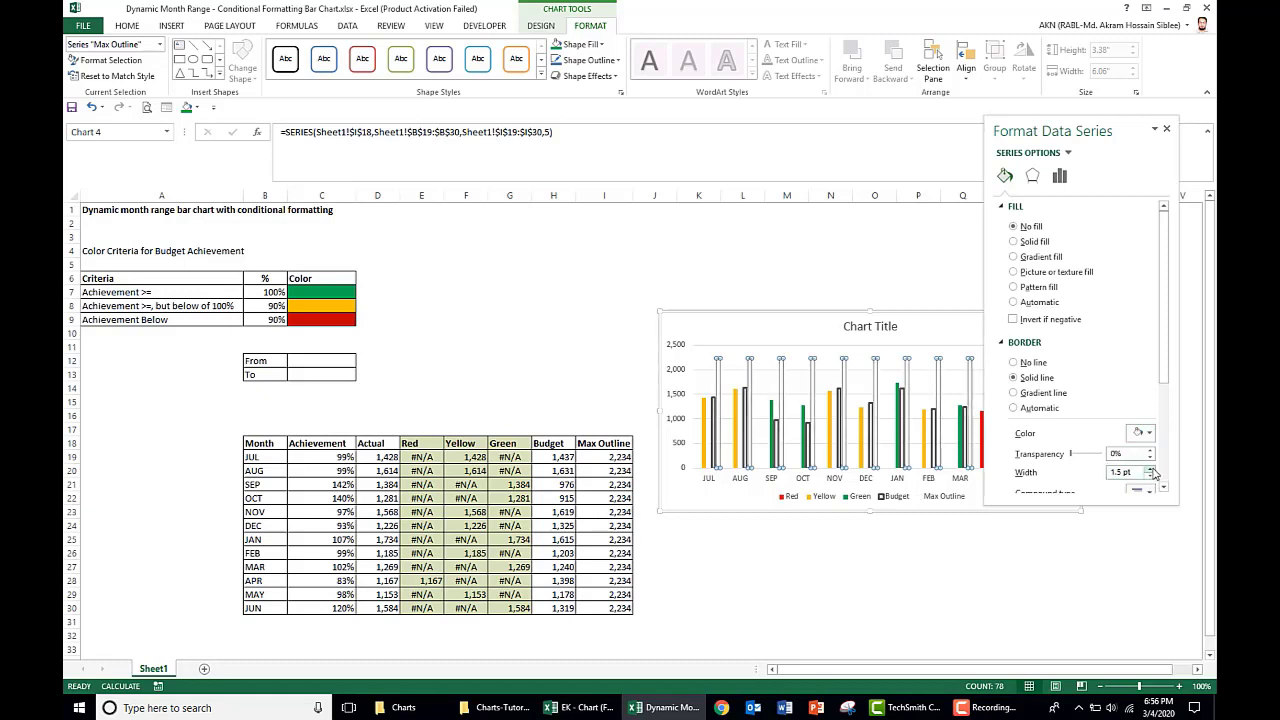
# Set the Max Outline series' border width to 2 pt and finish formatting it
pyautogui.click(1151, 469)
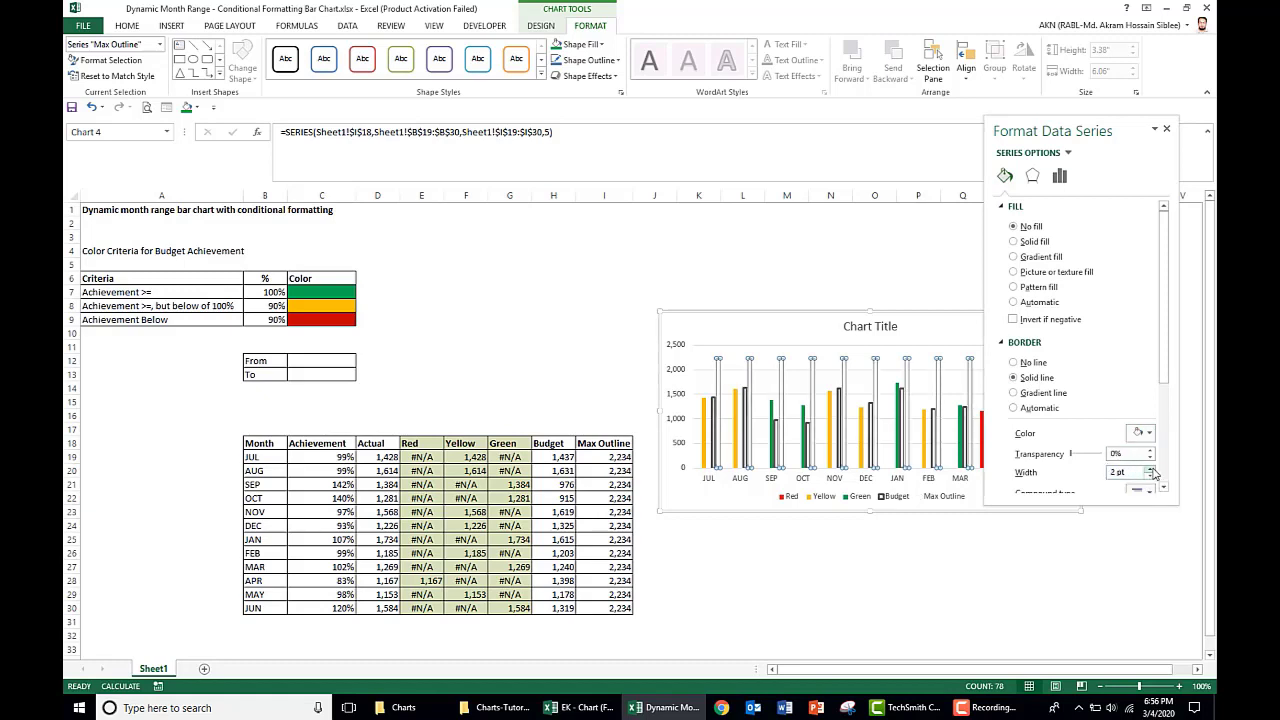
pyautogui.click(1167, 131)
pyautogui.click(1124, 460)
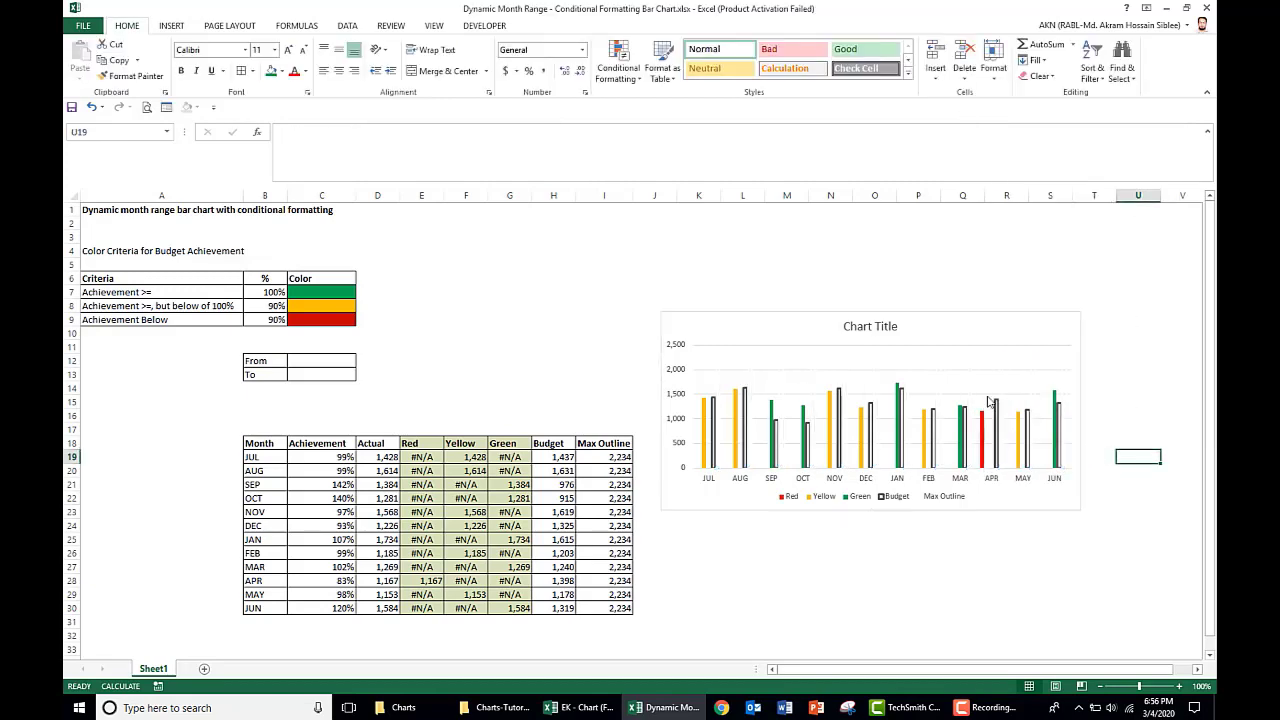
# Set the chart's series overlap to 100% and gap width to 100%
pyautogui.click(996, 412)
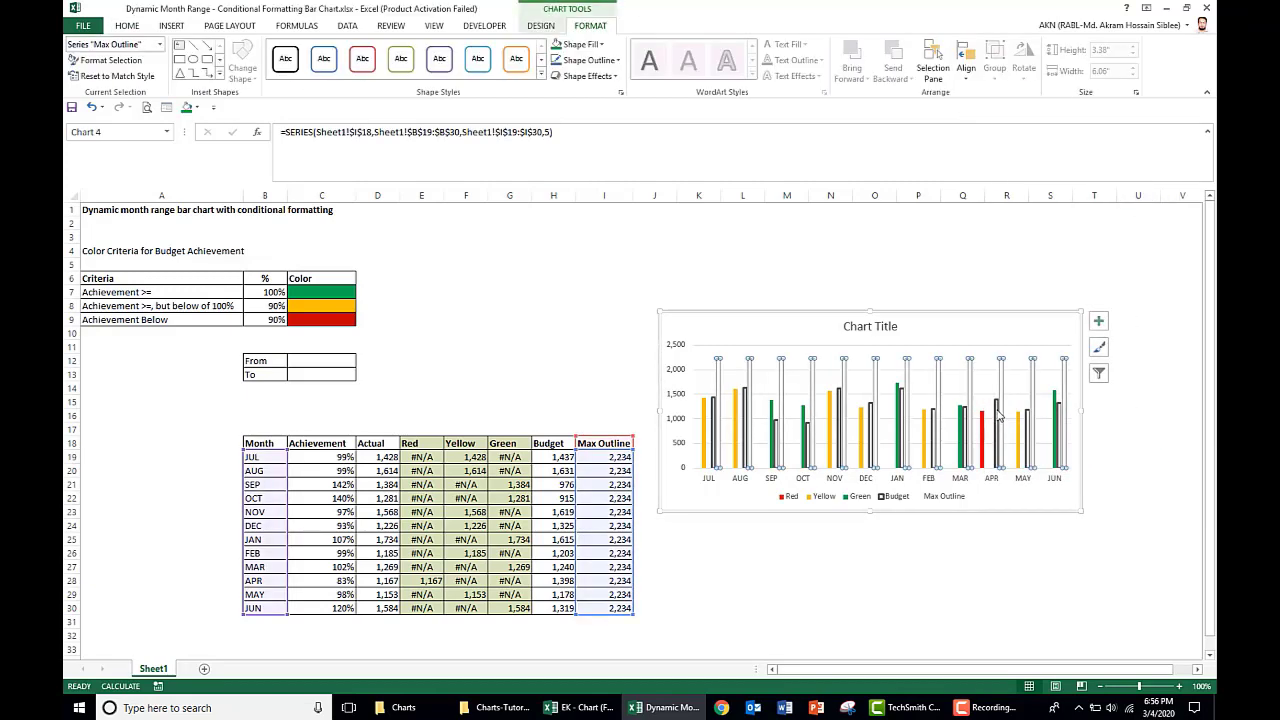
pyautogui.rightClick(997, 413)
pyautogui.click(1052, 537)
pyautogui.moveTo(1084, 279); pyautogui.dragTo(1127, 293)
pyautogui.write('5')
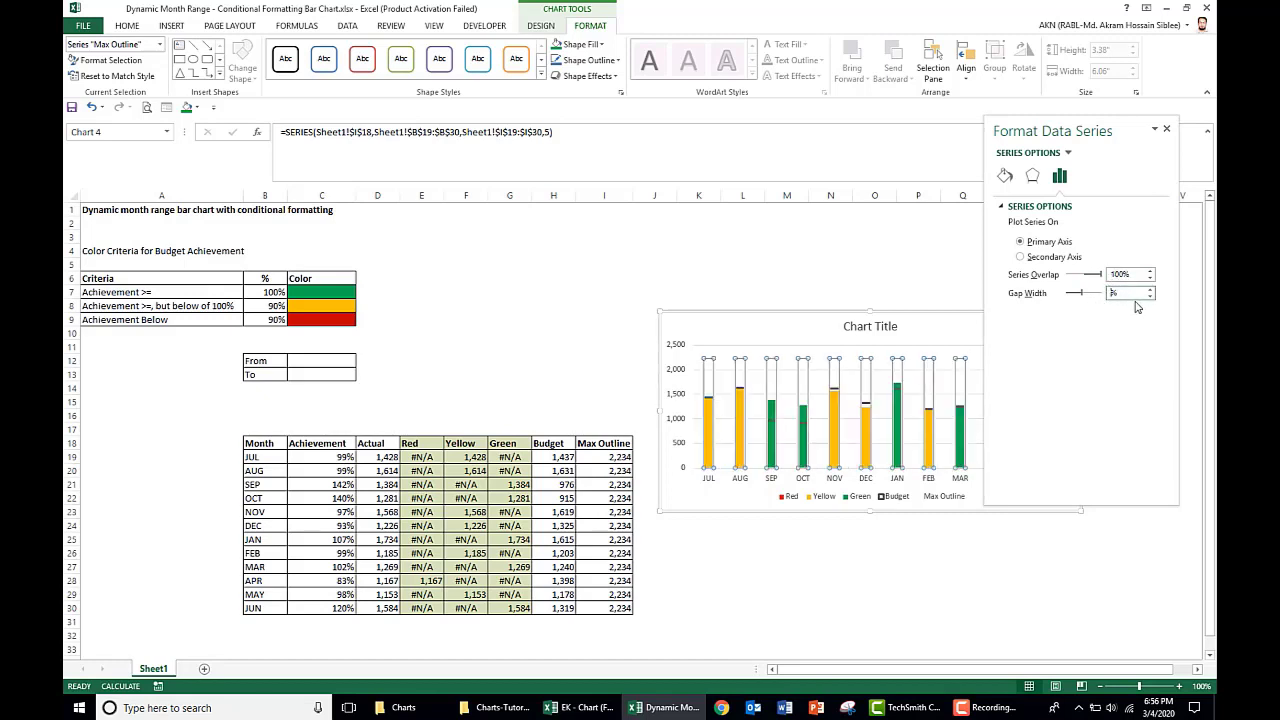
pyautogui.write('00')
pyautogui.click(1137, 275)
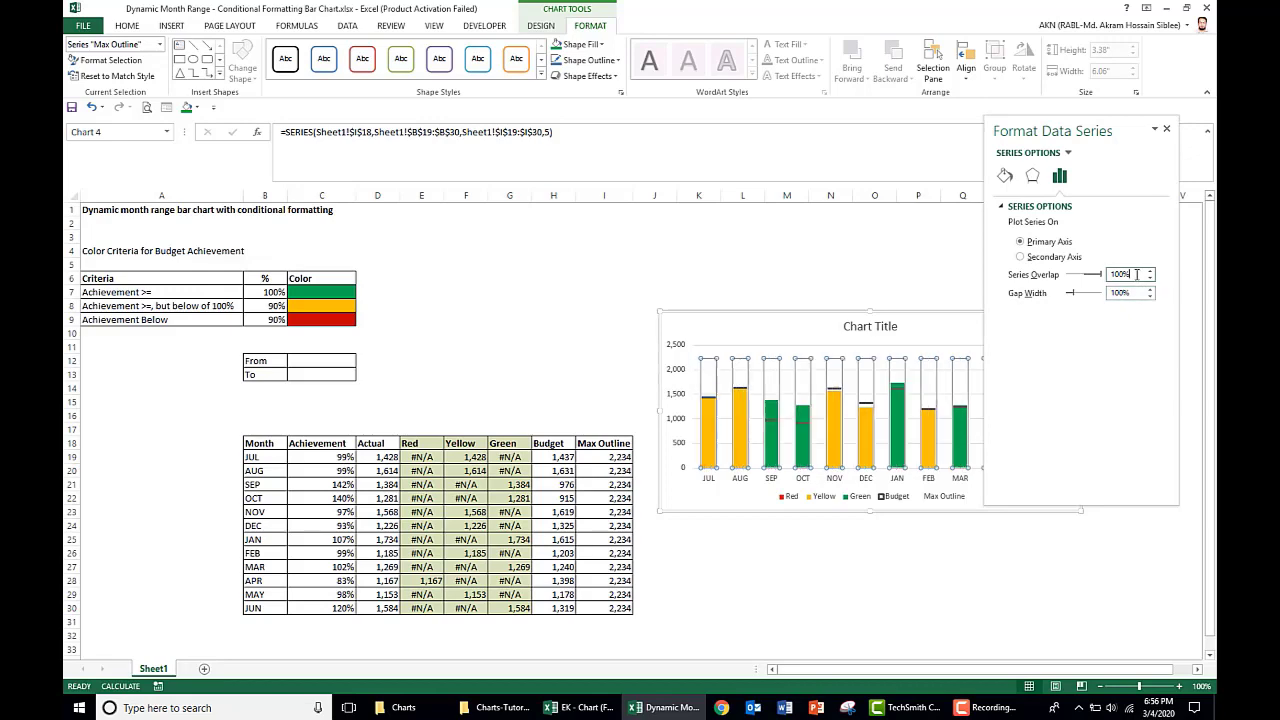
pyautogui.click(1166, 131)
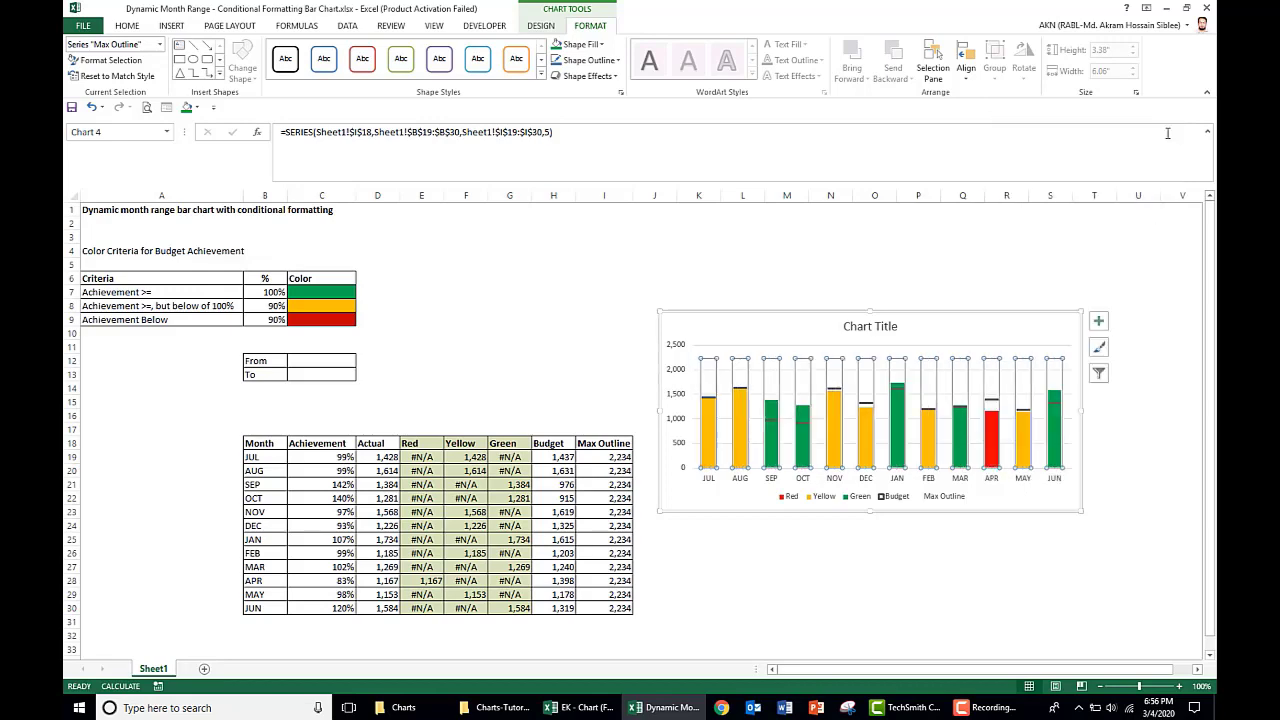
# Delete the chart's horizontal gridlines and its title
pyautogui.click(1030, 258)
pyautogui.click(1010, 378)
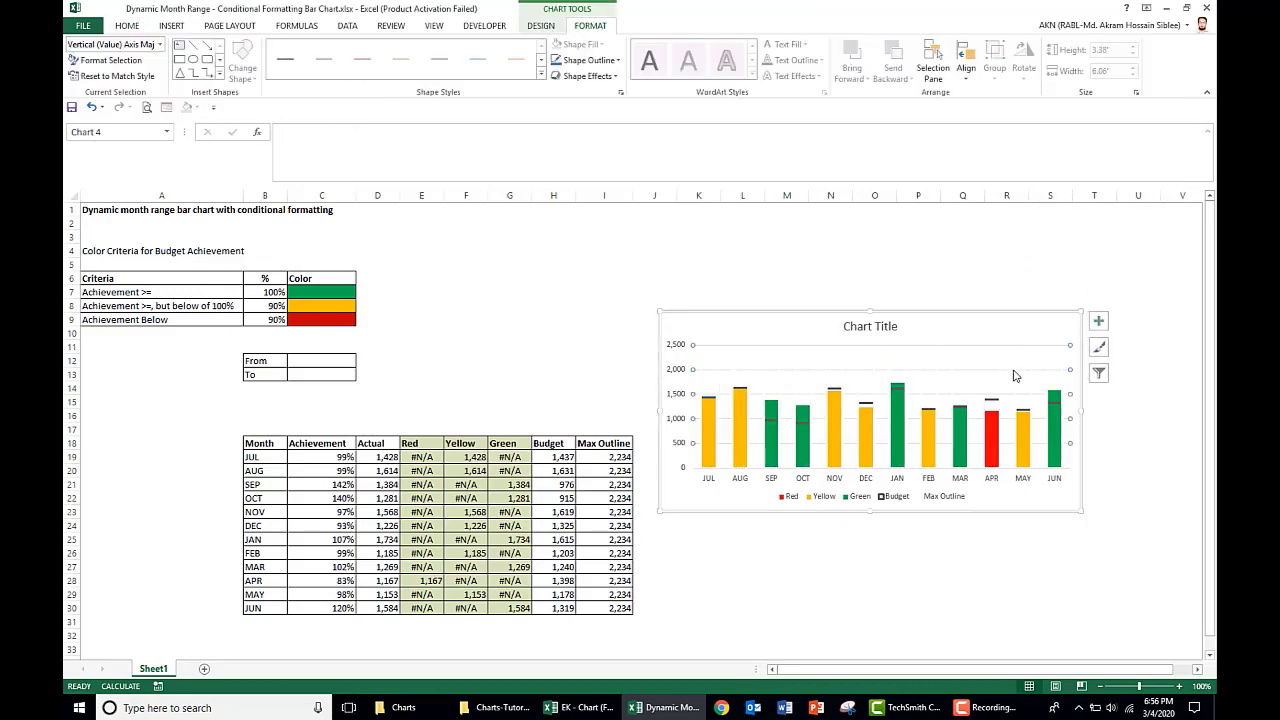
pyautogui.click(880, 327)
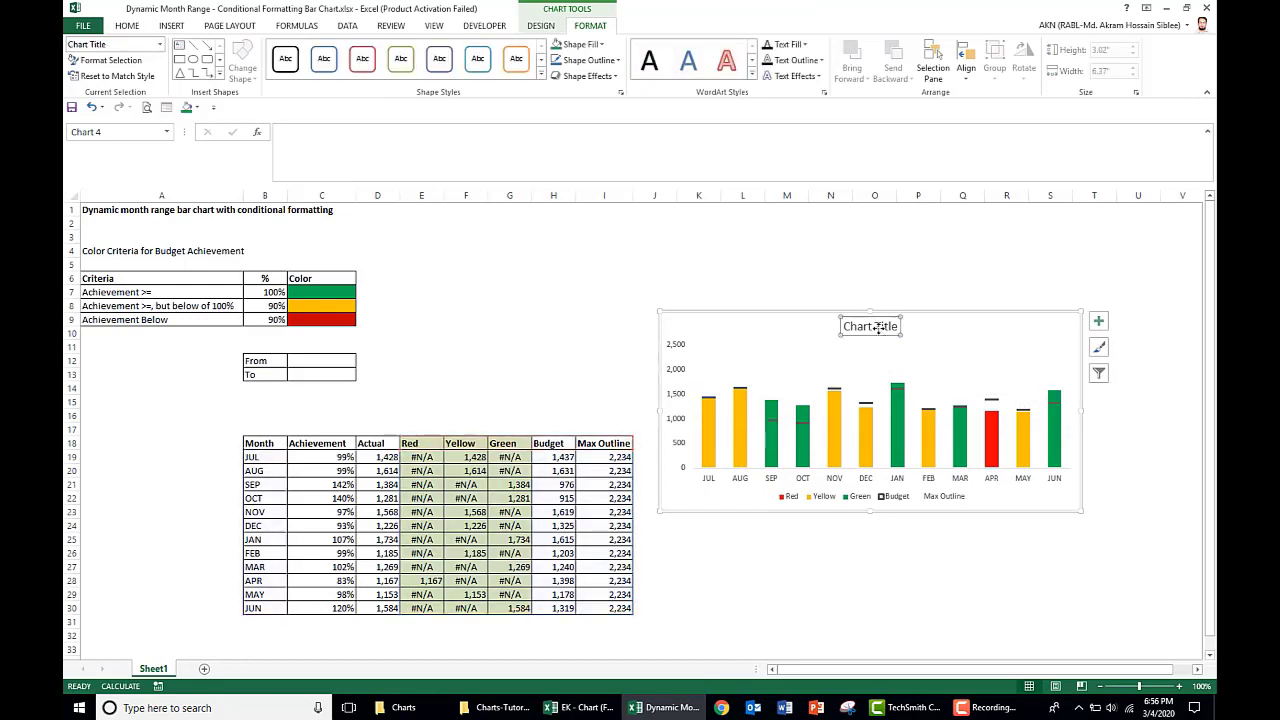
pyautogui.press('Delete')
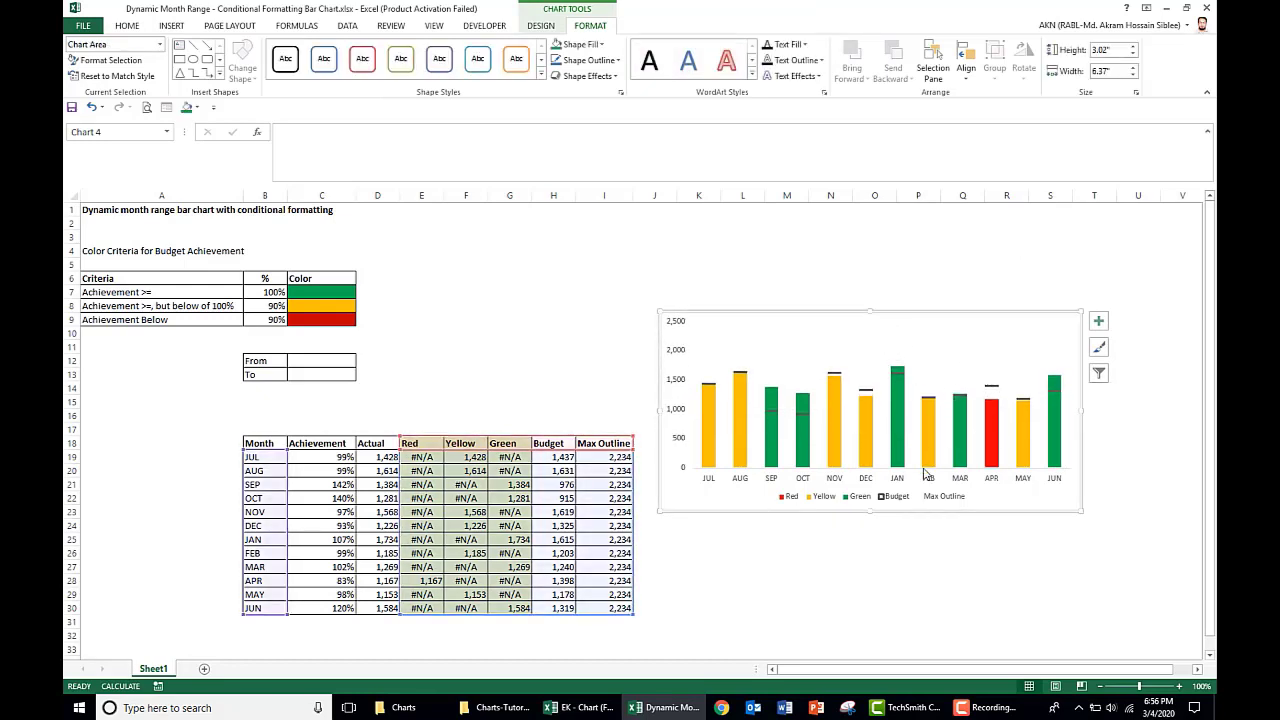
# Remove only the Max Outline entry from the chart's legend
pyautogui.click(948, 500)
pyautogui.click(948, 500)
pyautogui.press('Delete')
pyautogui.click(952, 224)
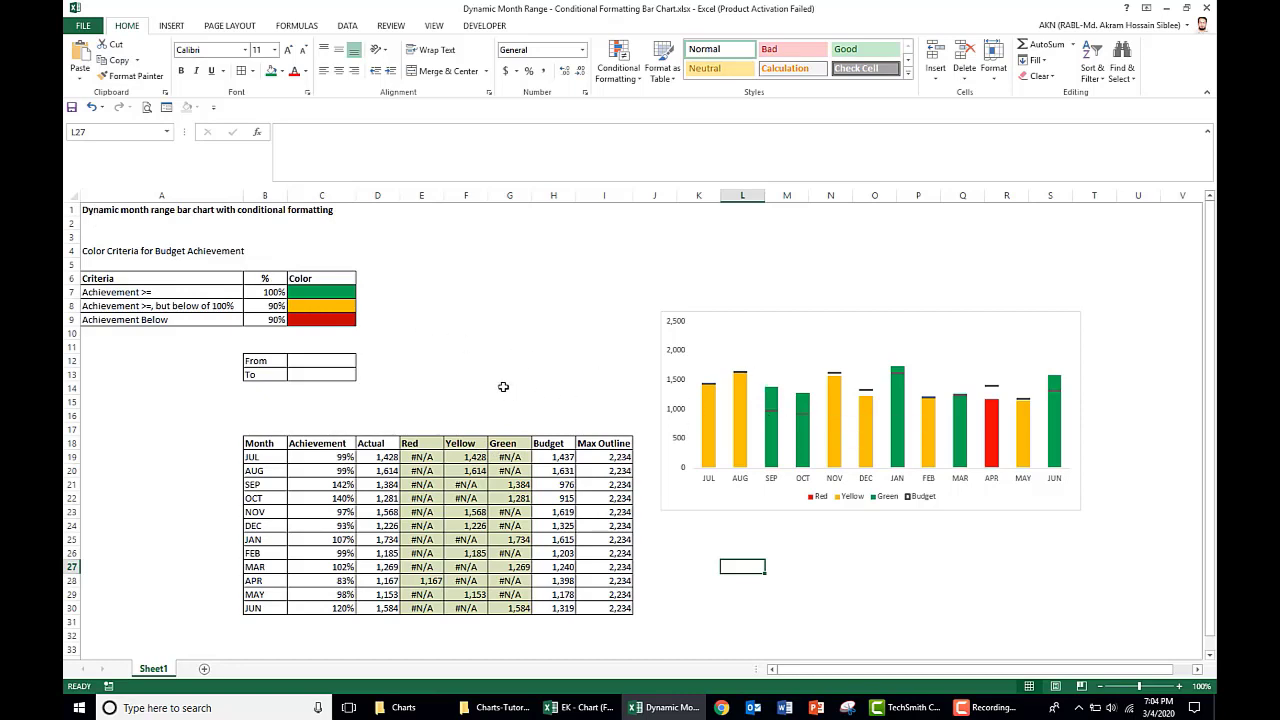
# Add list data validation to the From cell C12, using the months in B19:B30 as the source
pyautogui.click(312, 362)
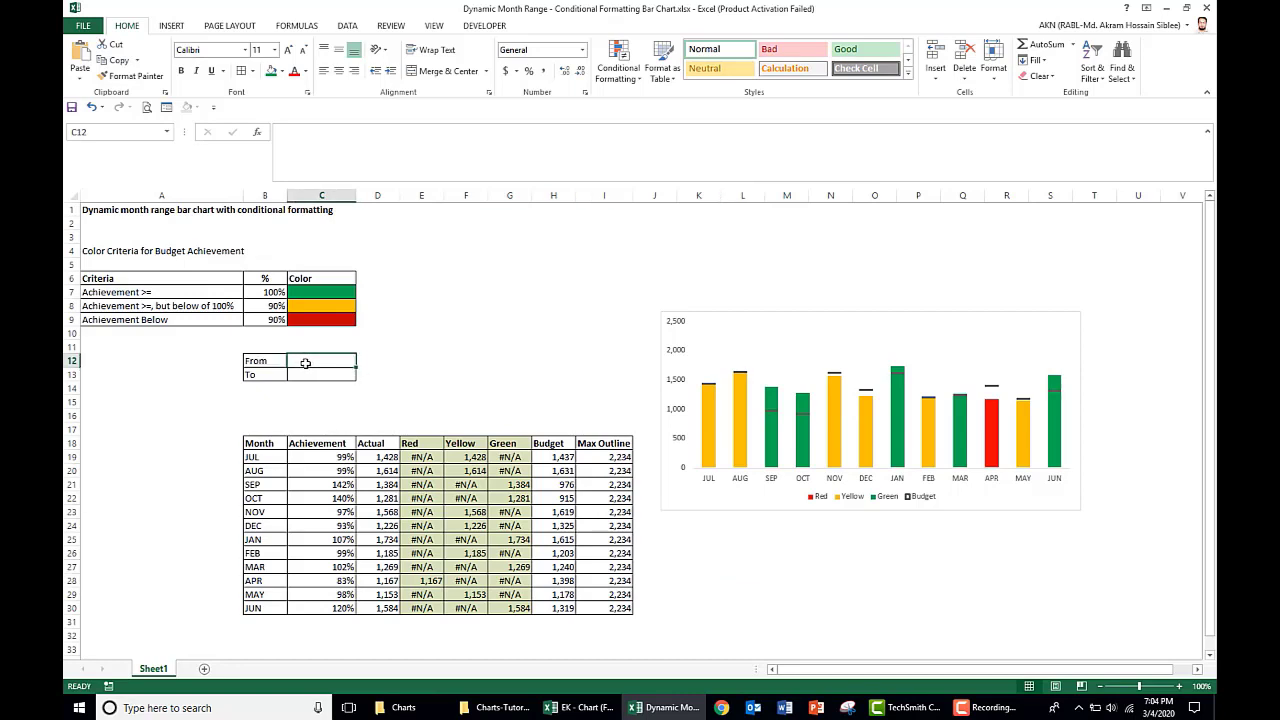
pyautogui.click(352, 25)
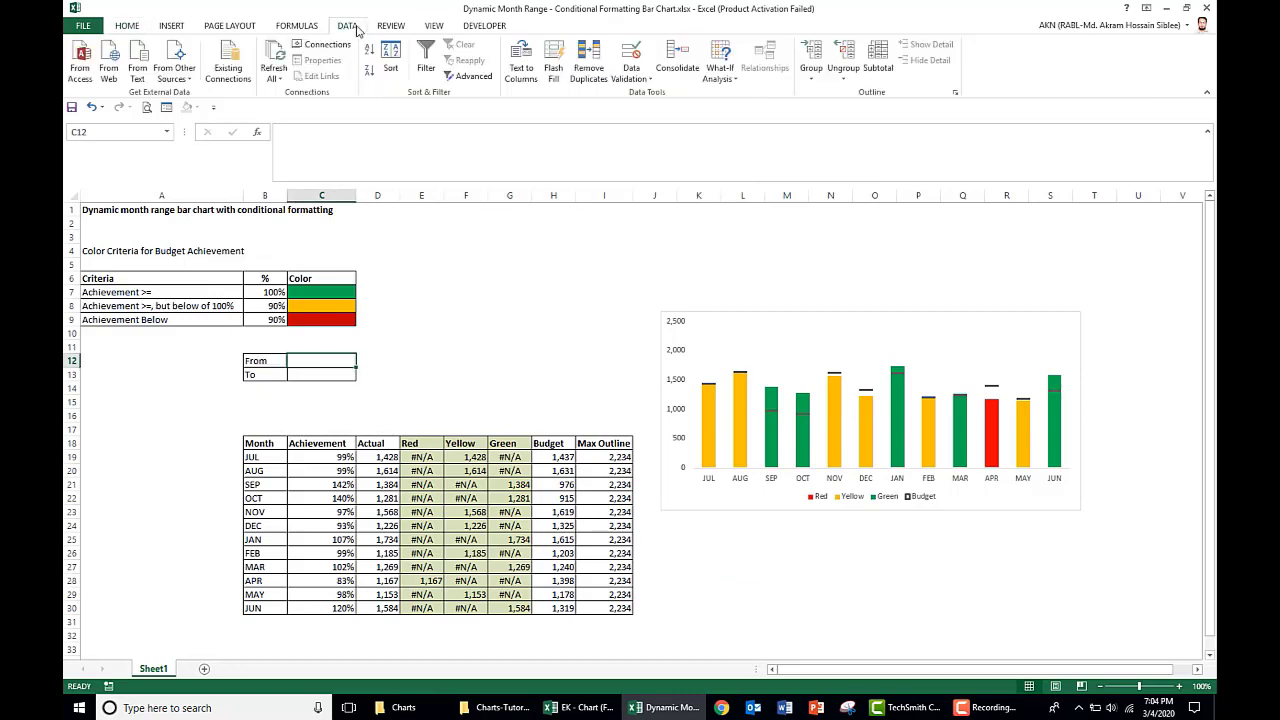
pyautogui.click(632, 78)
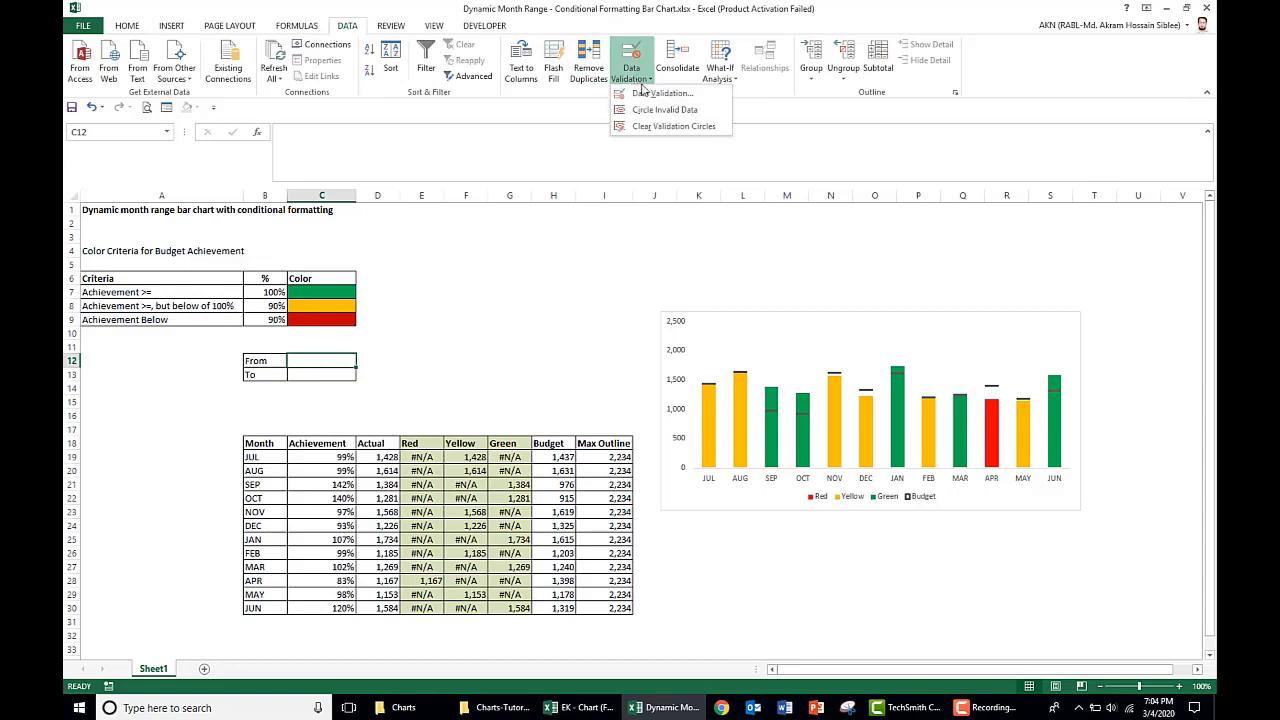
pyautogui.click(655, 97)
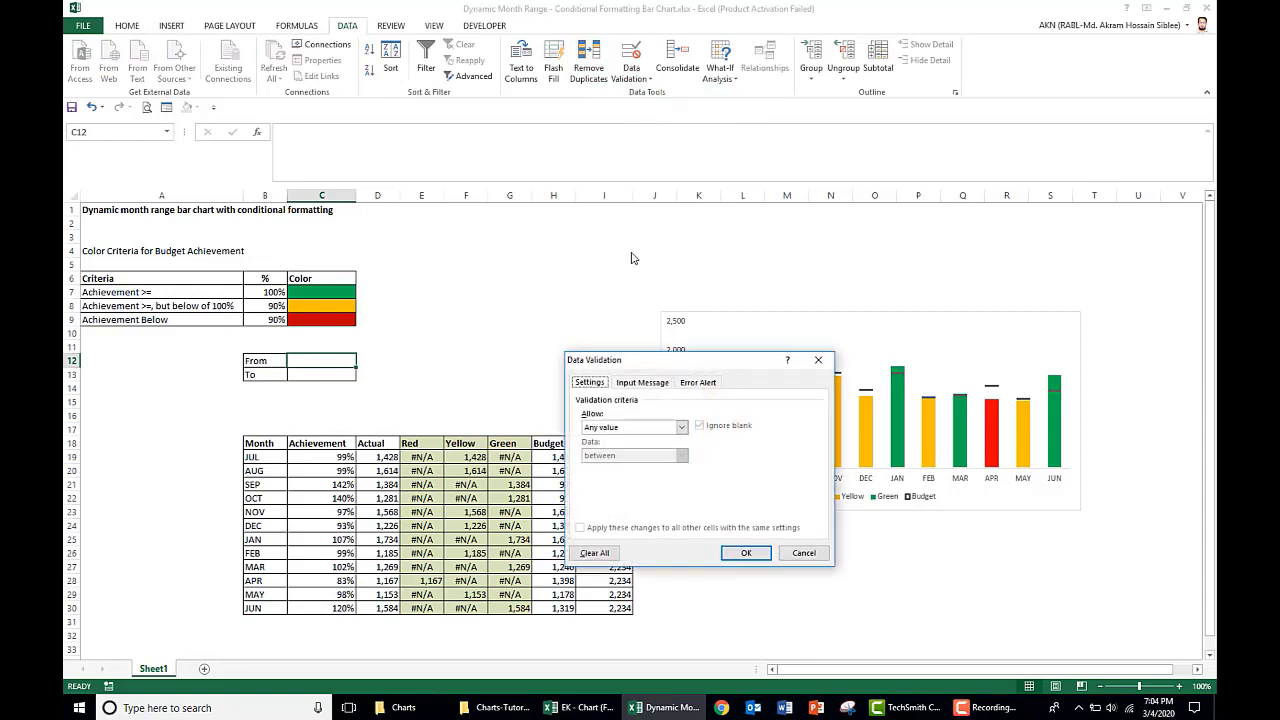
pyautogui.click(607, 430)
pyautogui.click(607, 468)
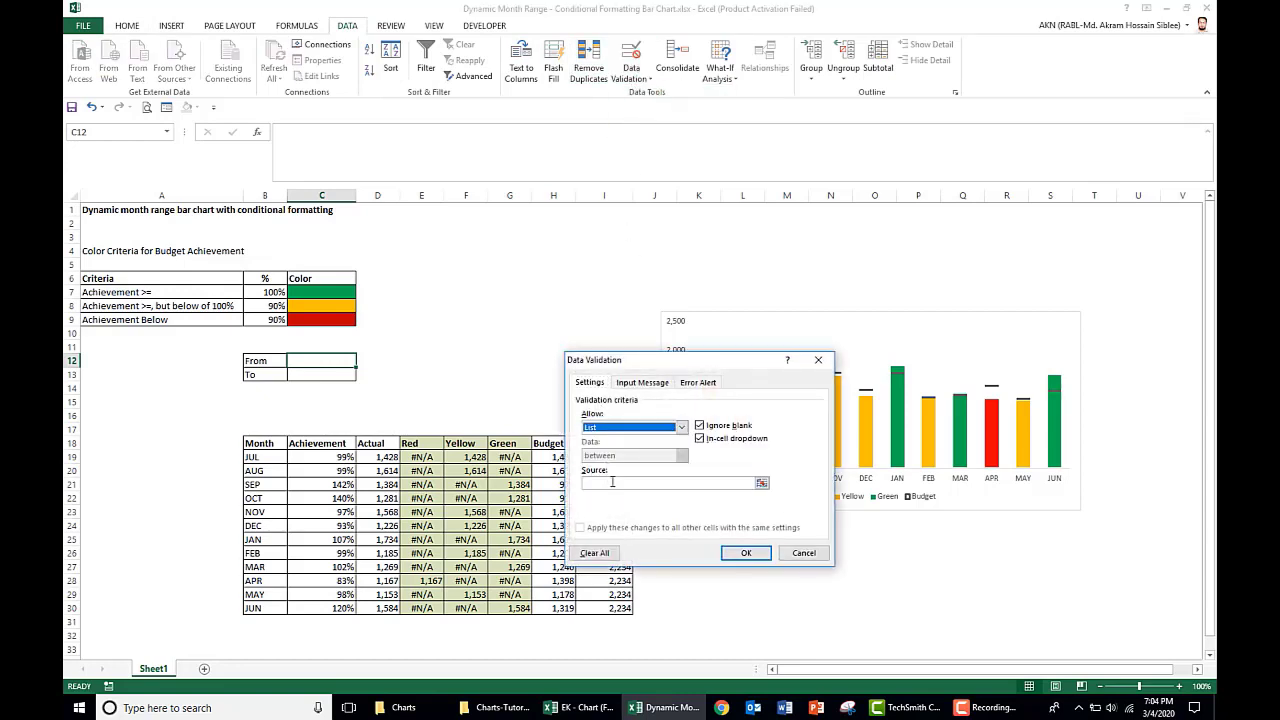
pyautogui.click(612, 484)
pyautogui.moveTo(270, 460); pyautogui.dragTo(273, 608)
pyautogui.click(746, 554)
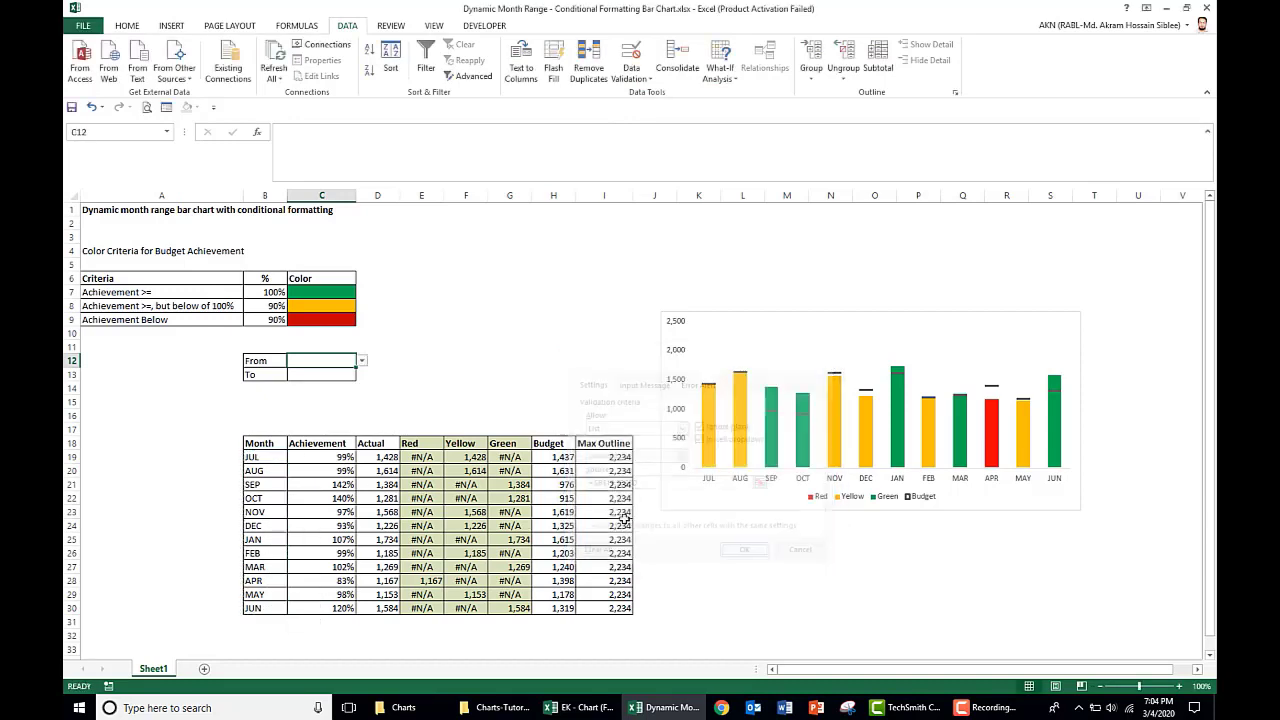
# Choose JUL as the From month in C12
pyautogui.click(362, 361)
pyautogui.click(325, 382)
pyautogui.click(409, 347)
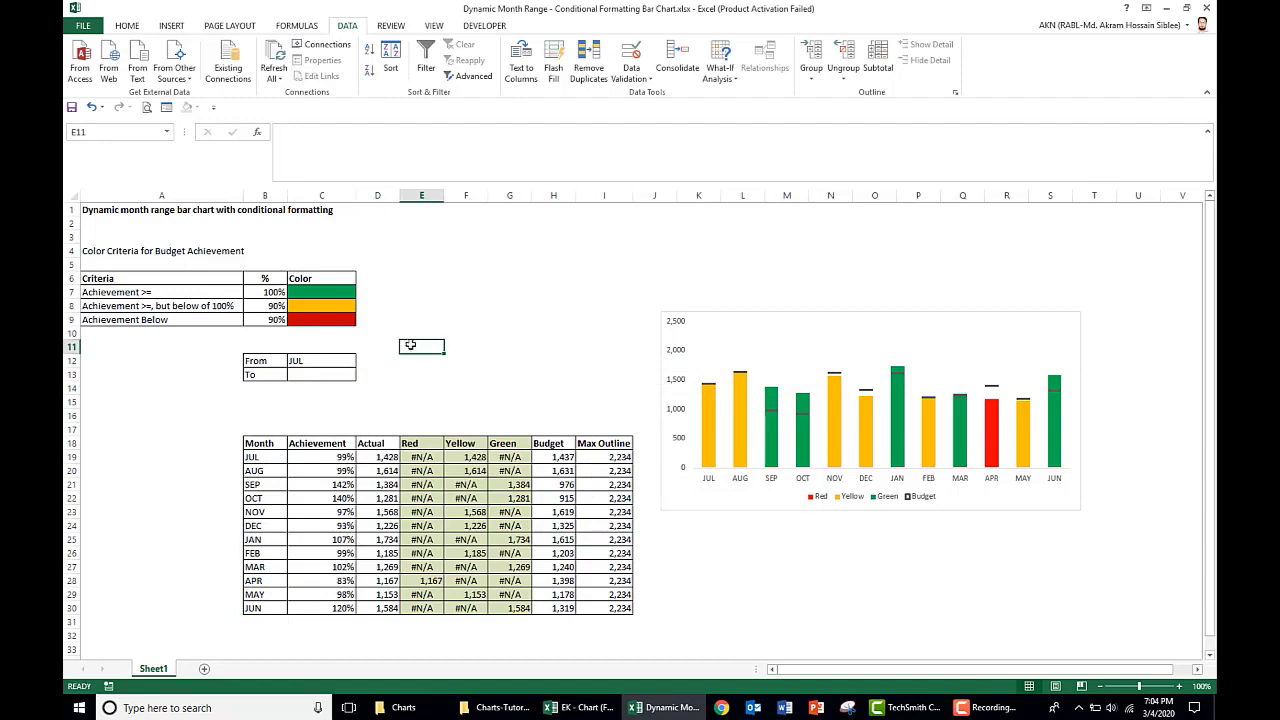
# Copy the From cell with its month list to the To cell C13 and choose DEC there
pyautogui.click(312, 360)
pyautogui.hotkey('ctrl', 'c')
pyautogui.press('Down')
pyautogui.hotkey('ctrl', 'v')
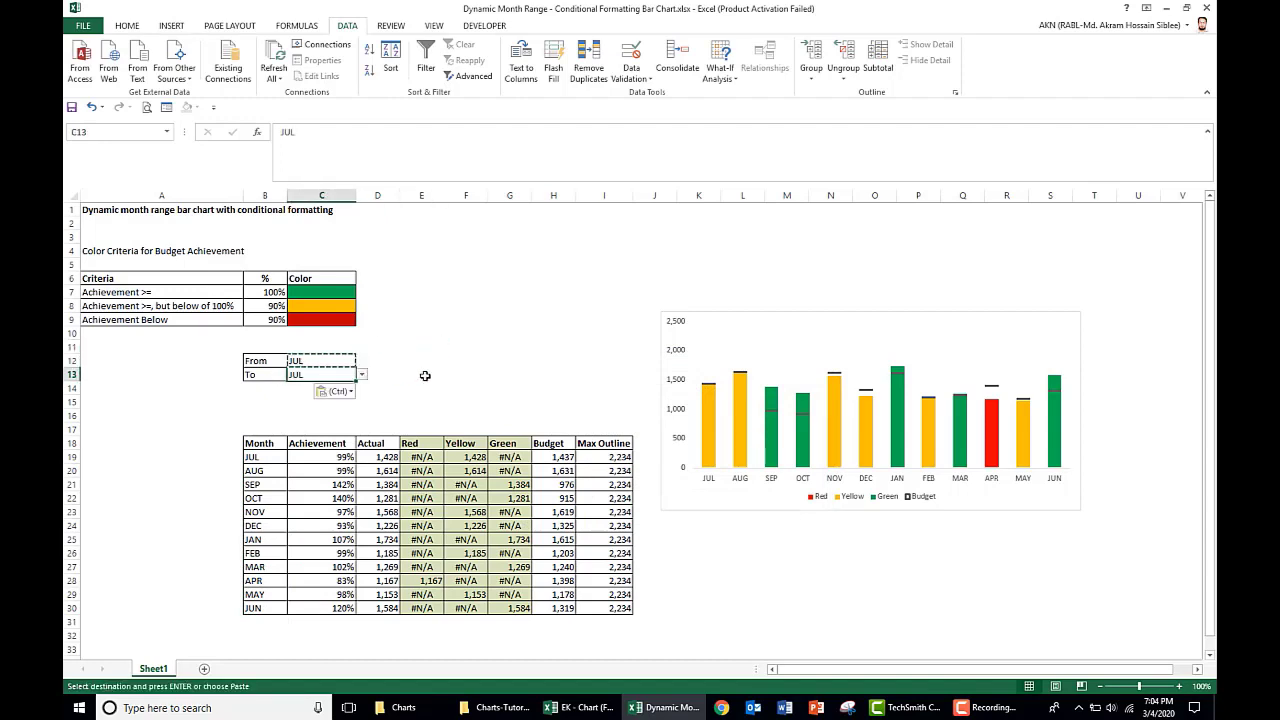
pyautogui.click(362, 375)
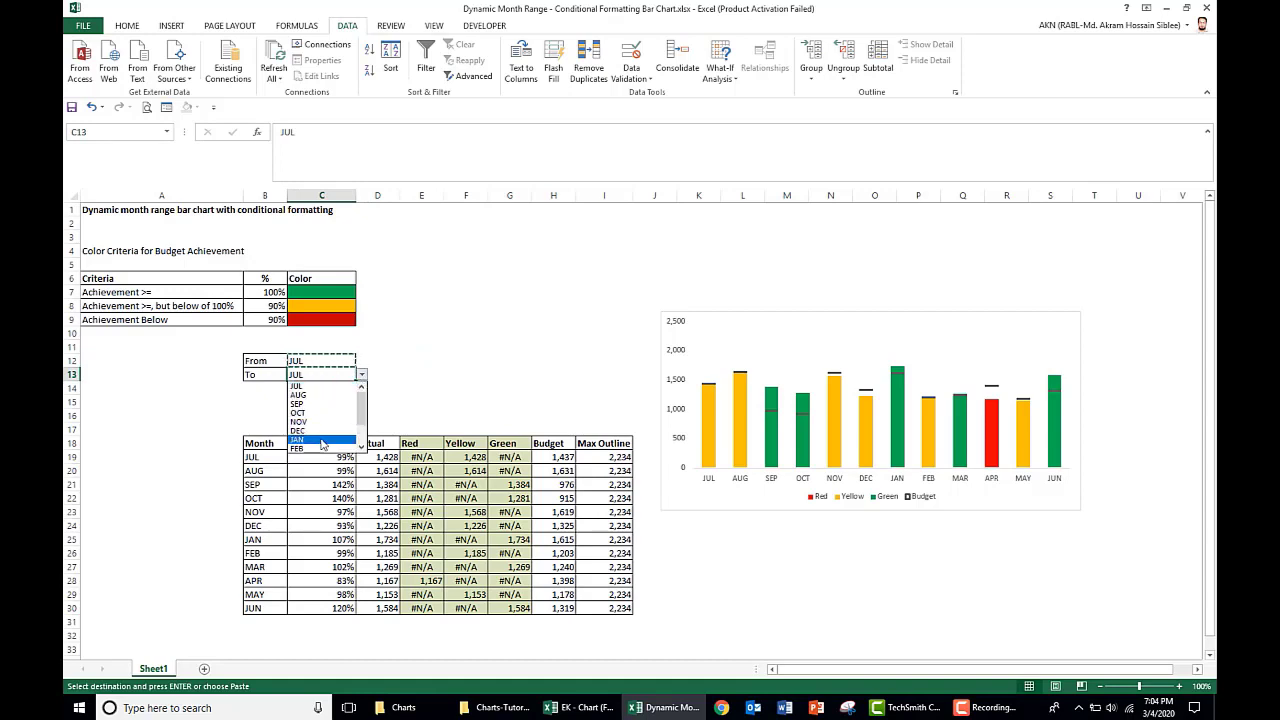
pyautogui.click(318, 430)
pyautogui.click(428, 386)
pyautogui.press('Escape')
# Begin a formula in B17 with =INDEX($B$19:$B$30,MATCH($C$12,$B$19:$B$30,0)) to locate the From month
pyautogui.click(266, 430)
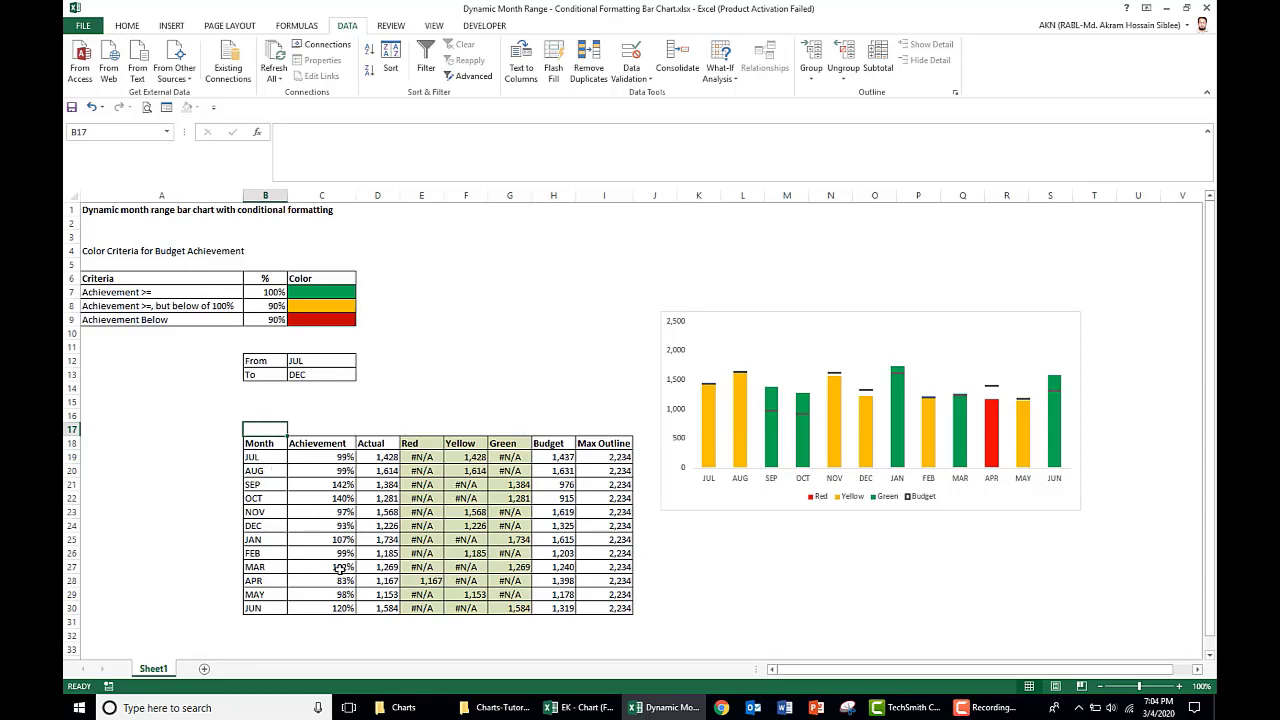
pyautogui.write('=INDEX(')
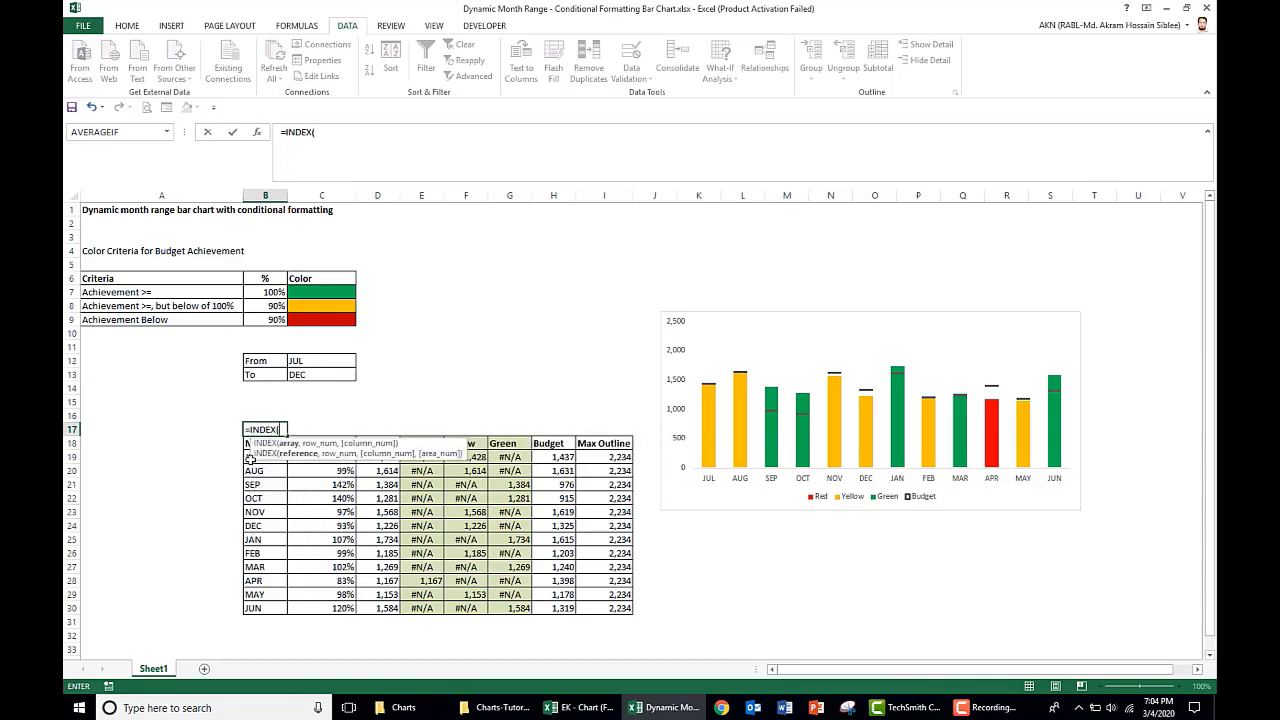
pyautogui.moveTo(248, 456); pyautogui.dragTo(268, 606)
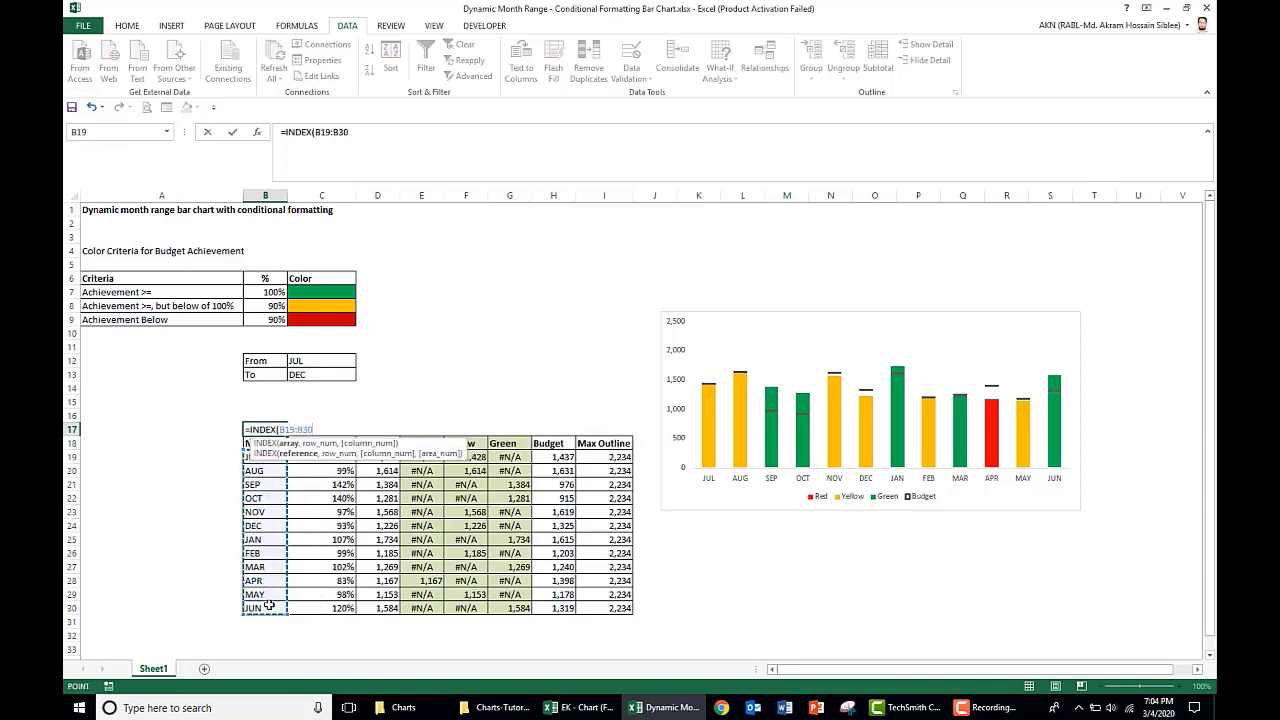
pyautogui.press('F4')
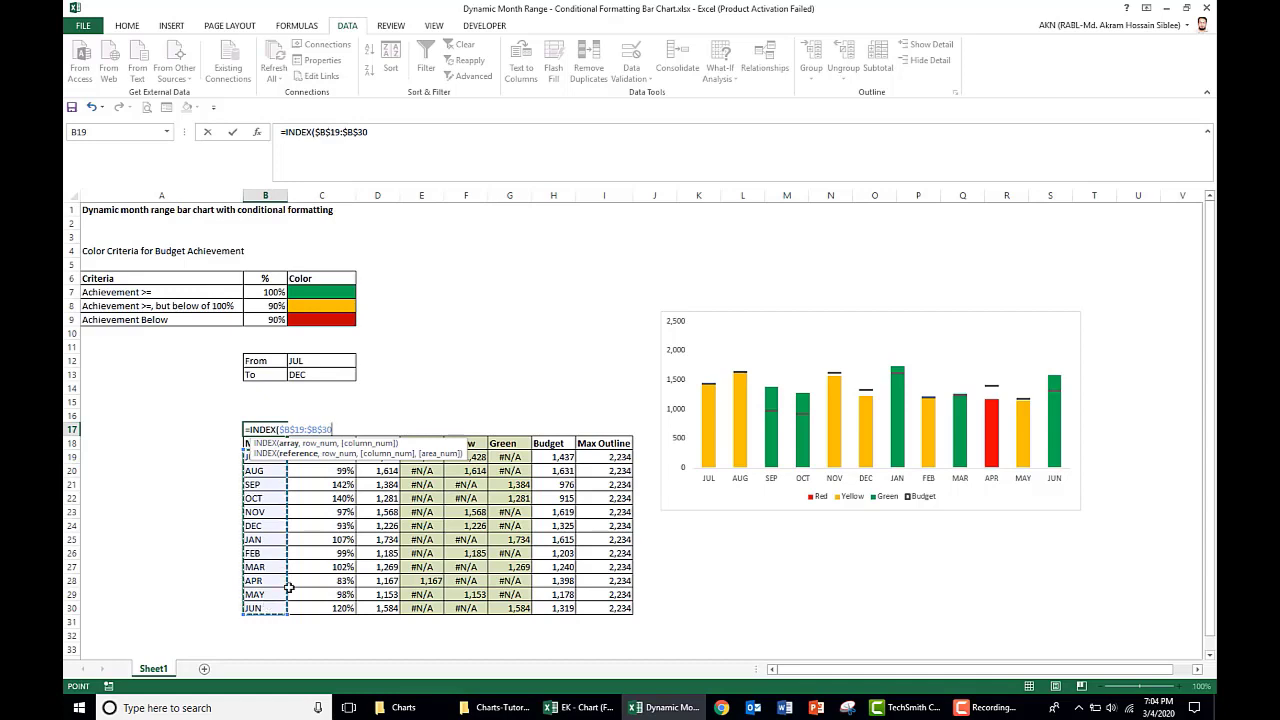
pyautogui.write(',mat')
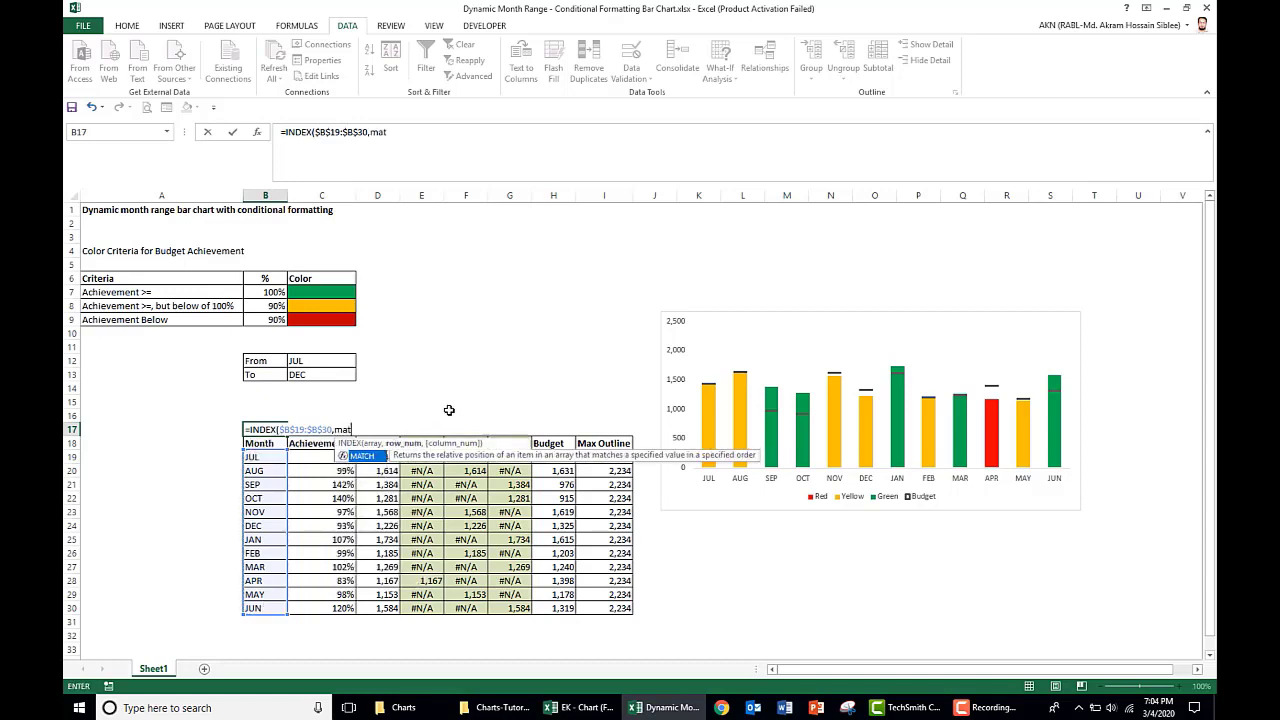
pyautogui.press('Tab')
pyautogui.click(338, 362)
pyautogui.press('F4')
pyautogui.write(',')
pyautogui.moveTo(268, 452); pyautogui.dragTo(255, 605)
pyautogui.press('F4')
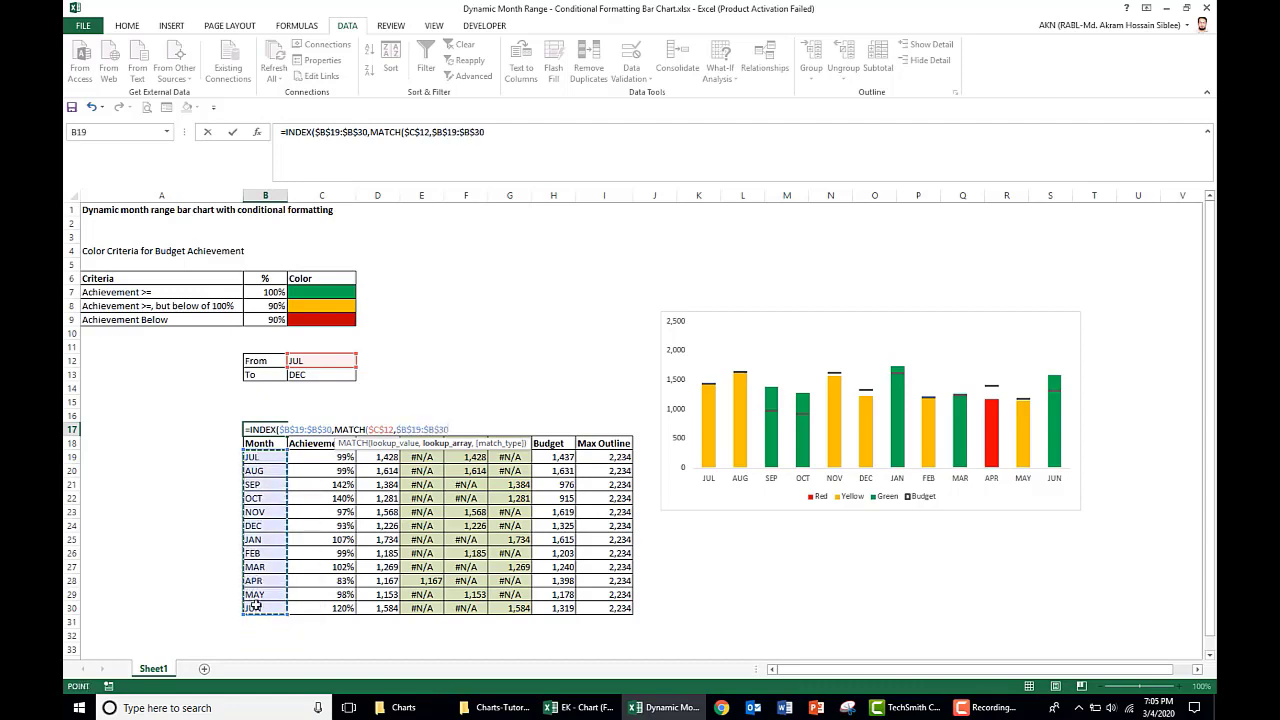
pyautogui.write(',0')
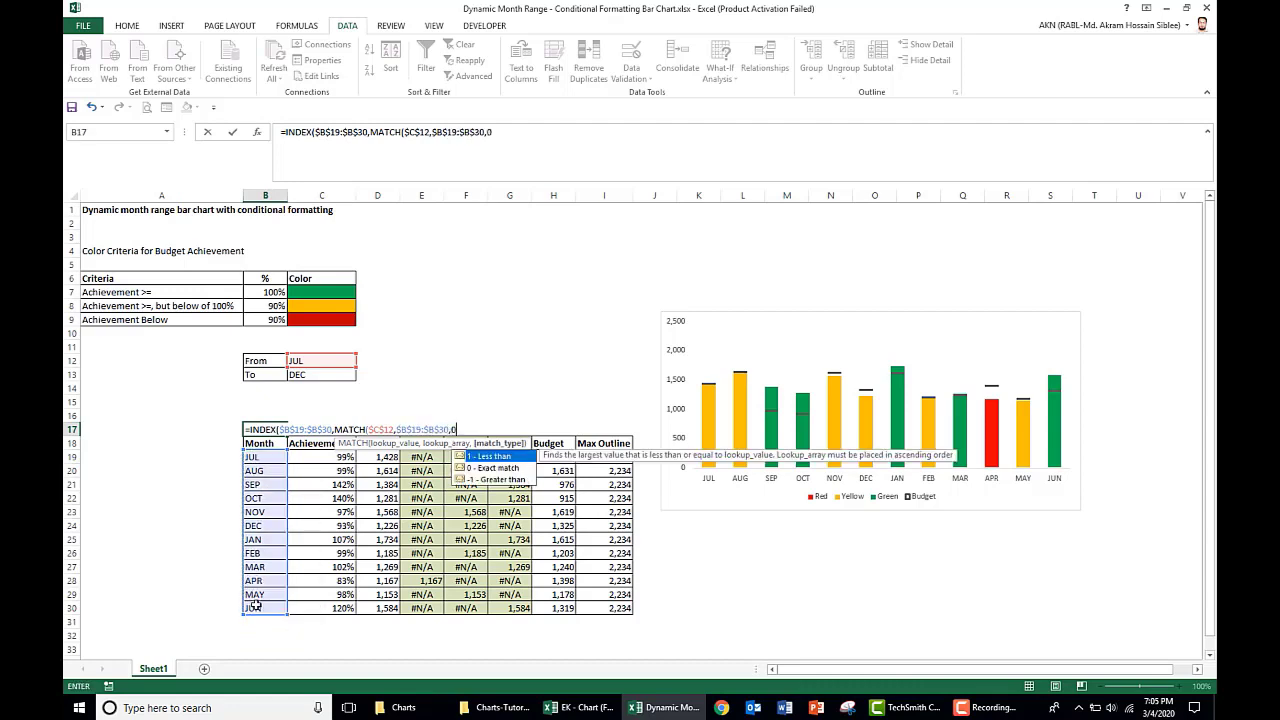
pyautogui.write('))')
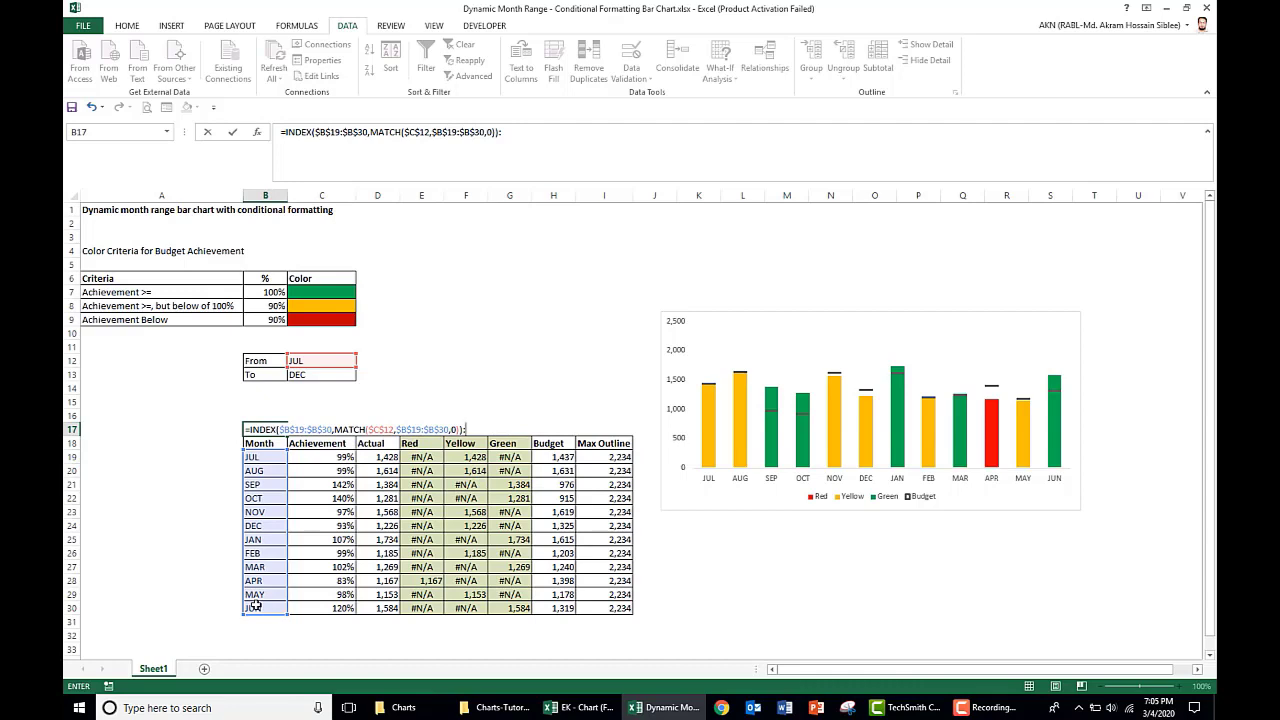
# Extend the B17 formula into a range with :INDEX($B$19:$B$30,MATCH($C$13,$B$19:$B$30,0)) for the To month
pyautogui.write(':INDEX(')
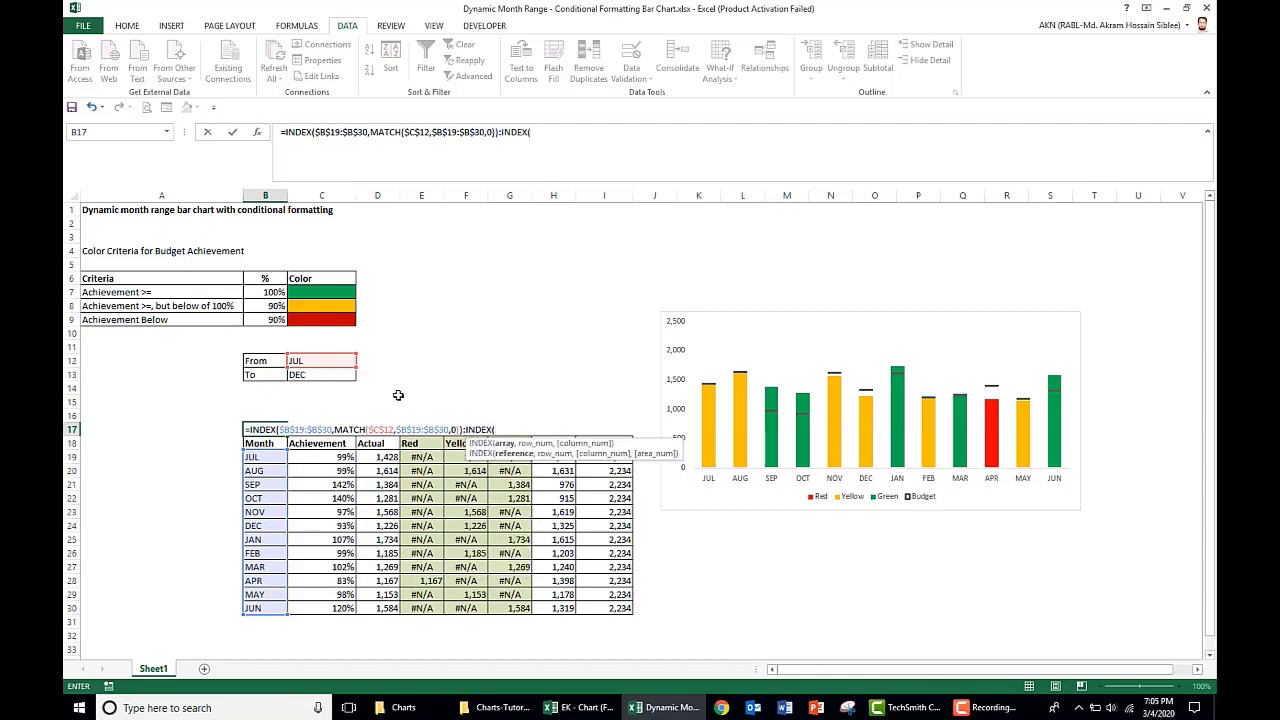
pyautogui.moveTo(265, 457); pyautogui.dragTo(256, 606)
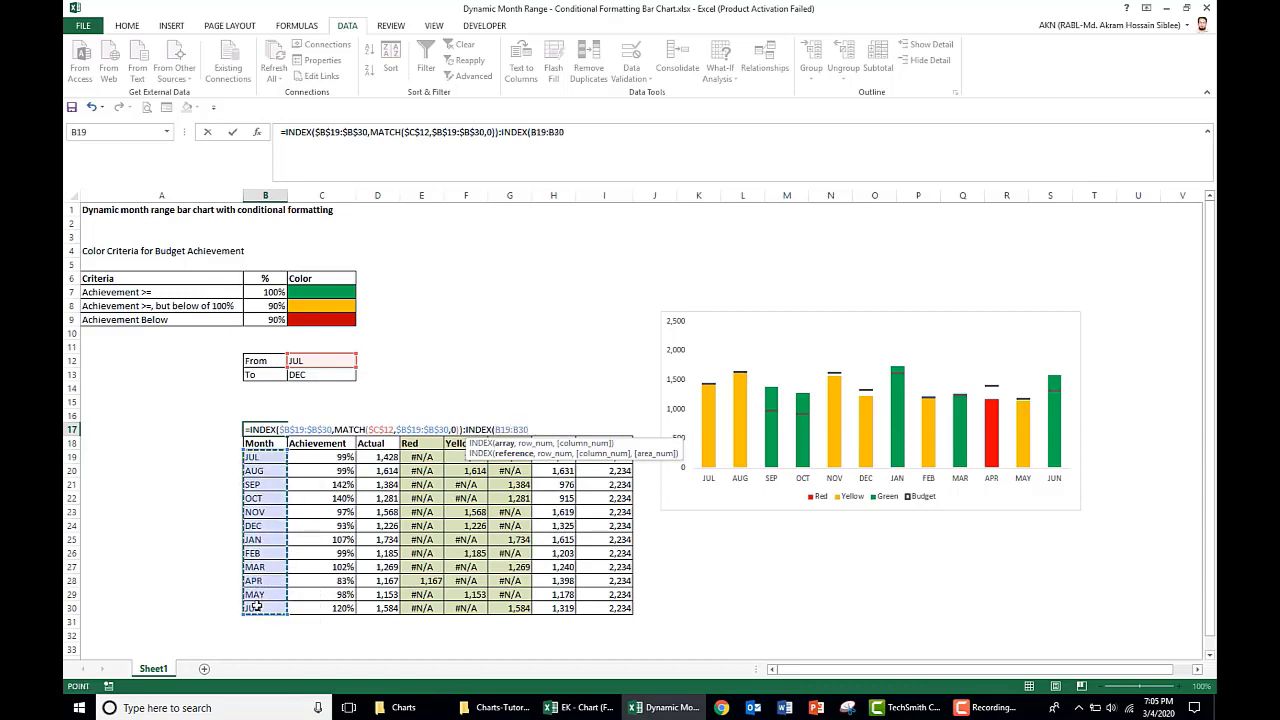
pyautogui.press('F4')
pyautogui.write(',')
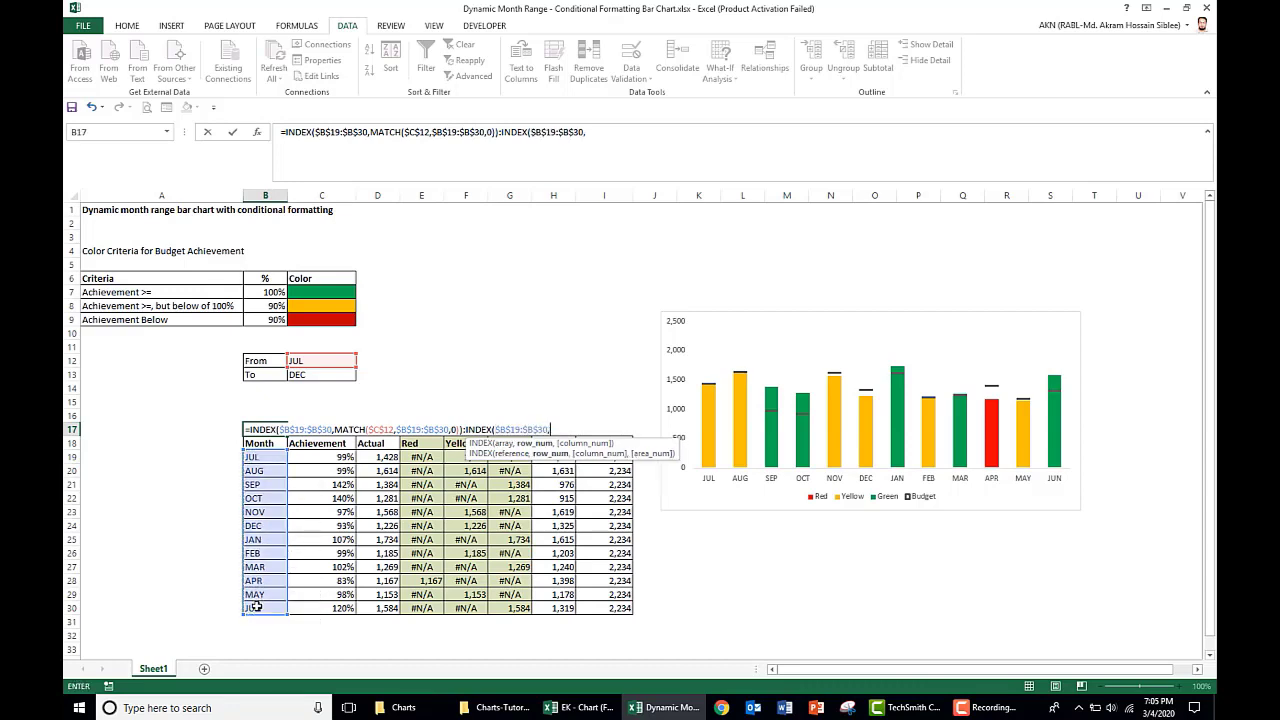
pyautogui.write('mat')
pyautogui.press('Tab')
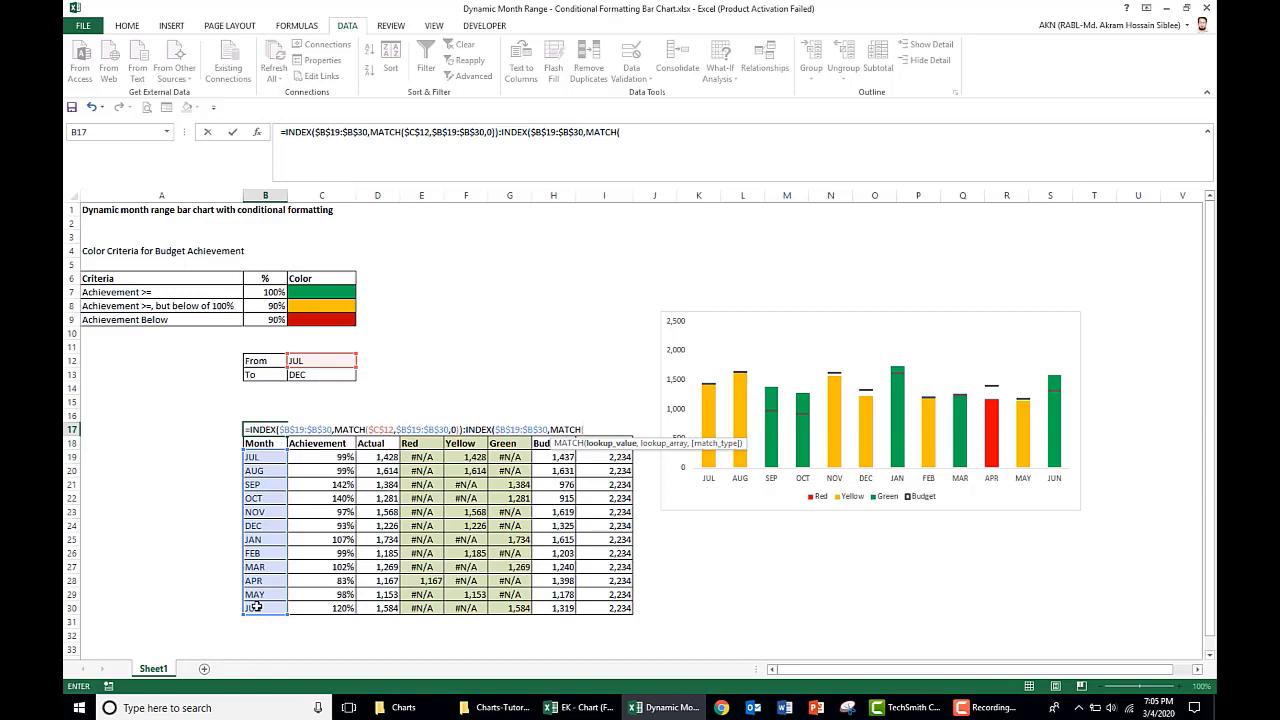
pyautogui.click(296, 375)
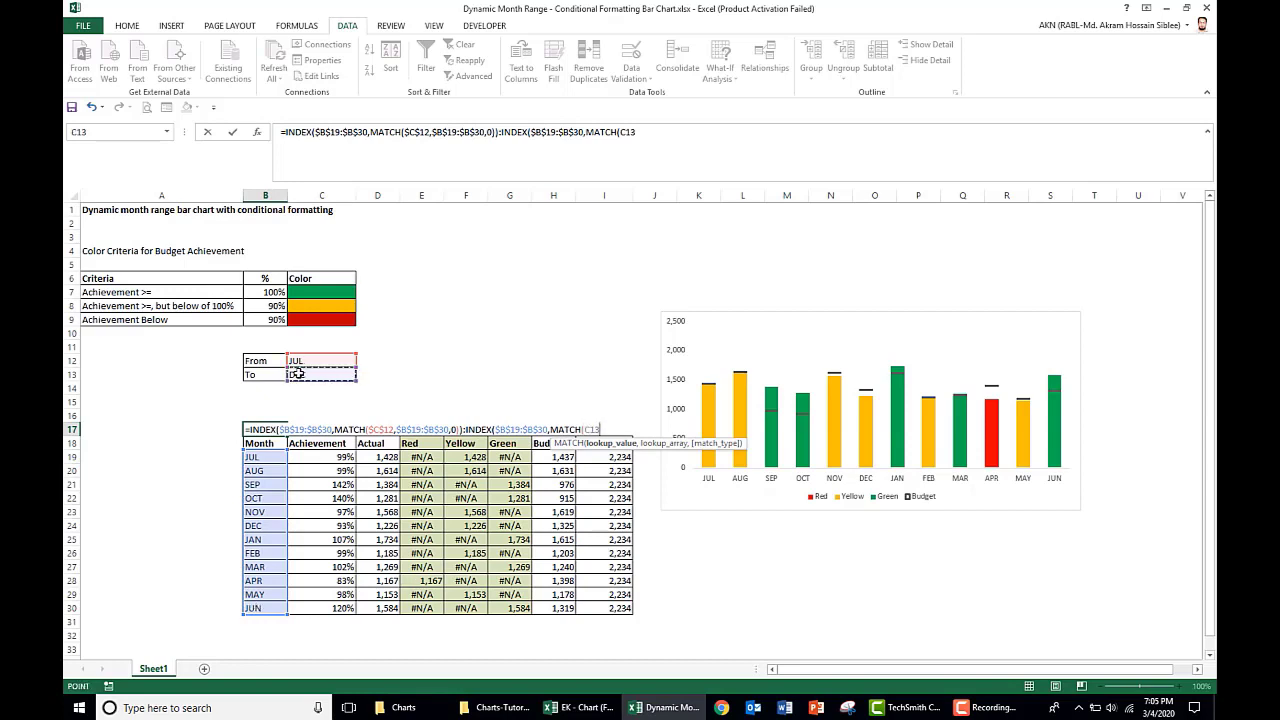
pyautogui.press('F4')
pyautogui.write(',')
pyautogui.moveTo(262, 457); pyautogui.dragTo(259, 620)
pyautogui.press('F4')
pyautogui.write(',')
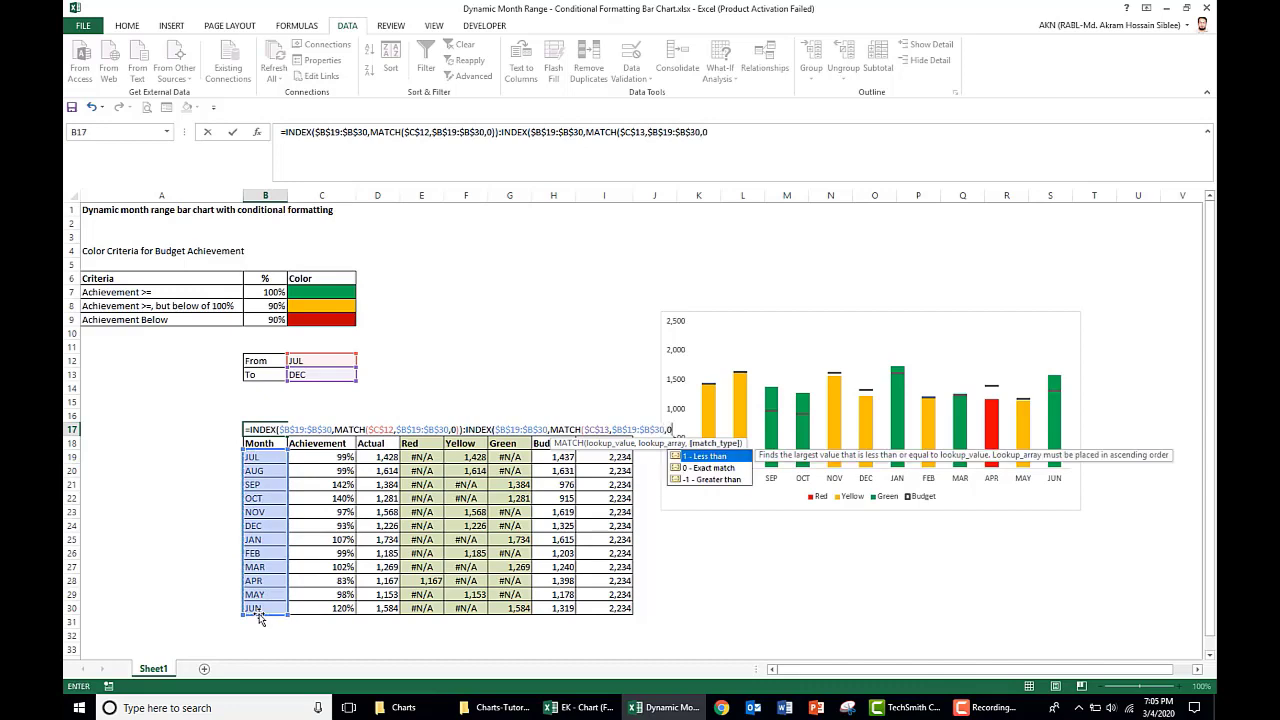
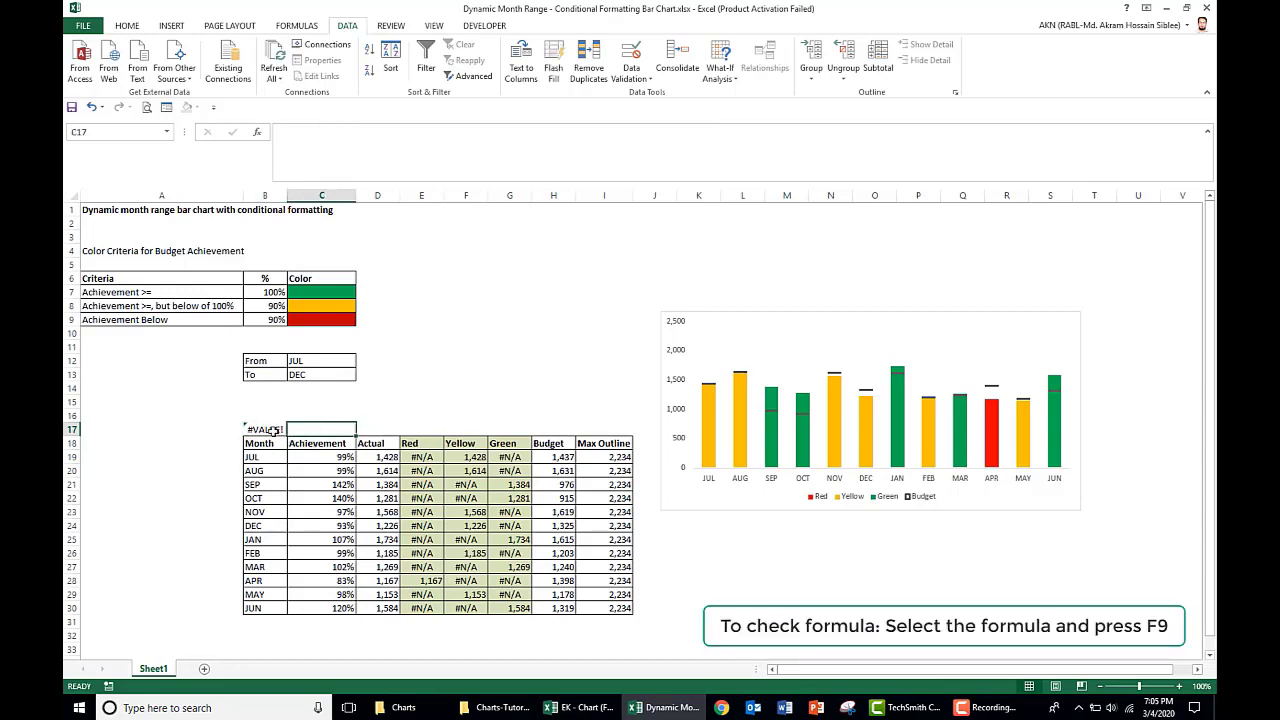
# Copy the full INDEX/MATCH range formula text from B17 into E17 above the Red column
pyautogui.moveTo(730, 142); pyautogui.dragTo(255, 130)
pyautogui.hotkey('ctrl', 'c')
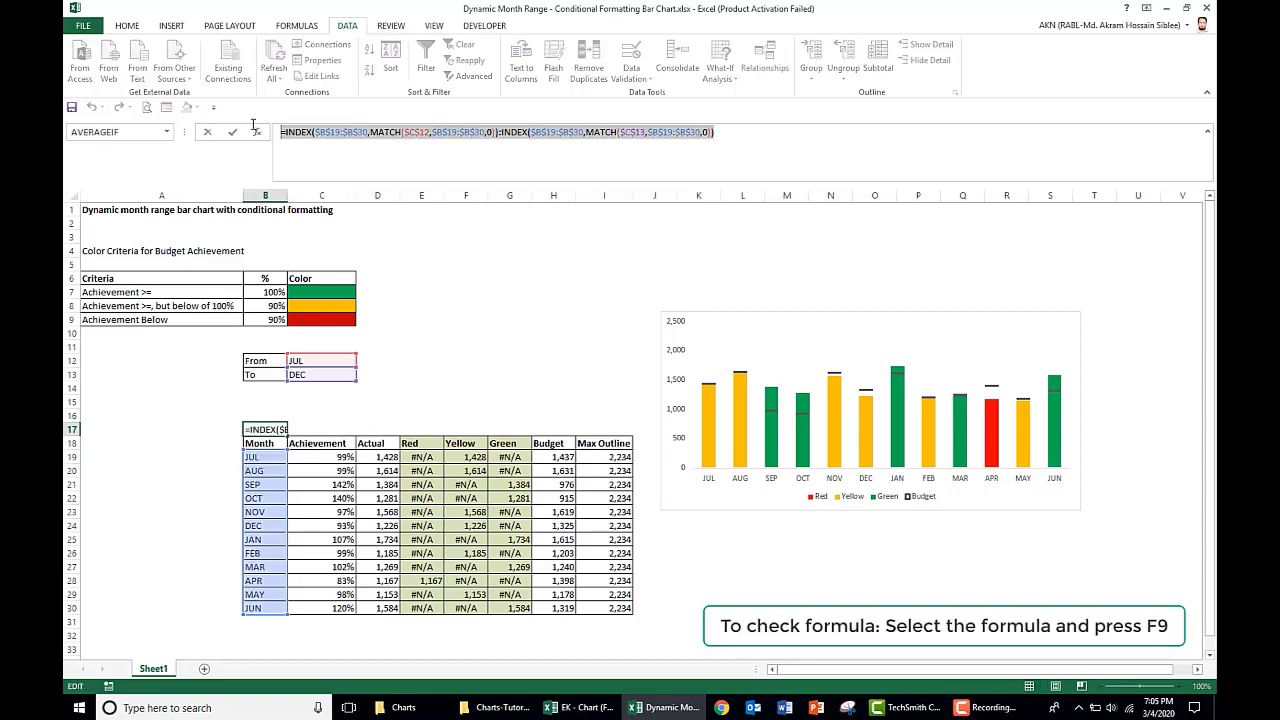
pyautogui.press('Escape')
pyautogui.click(423, 430)
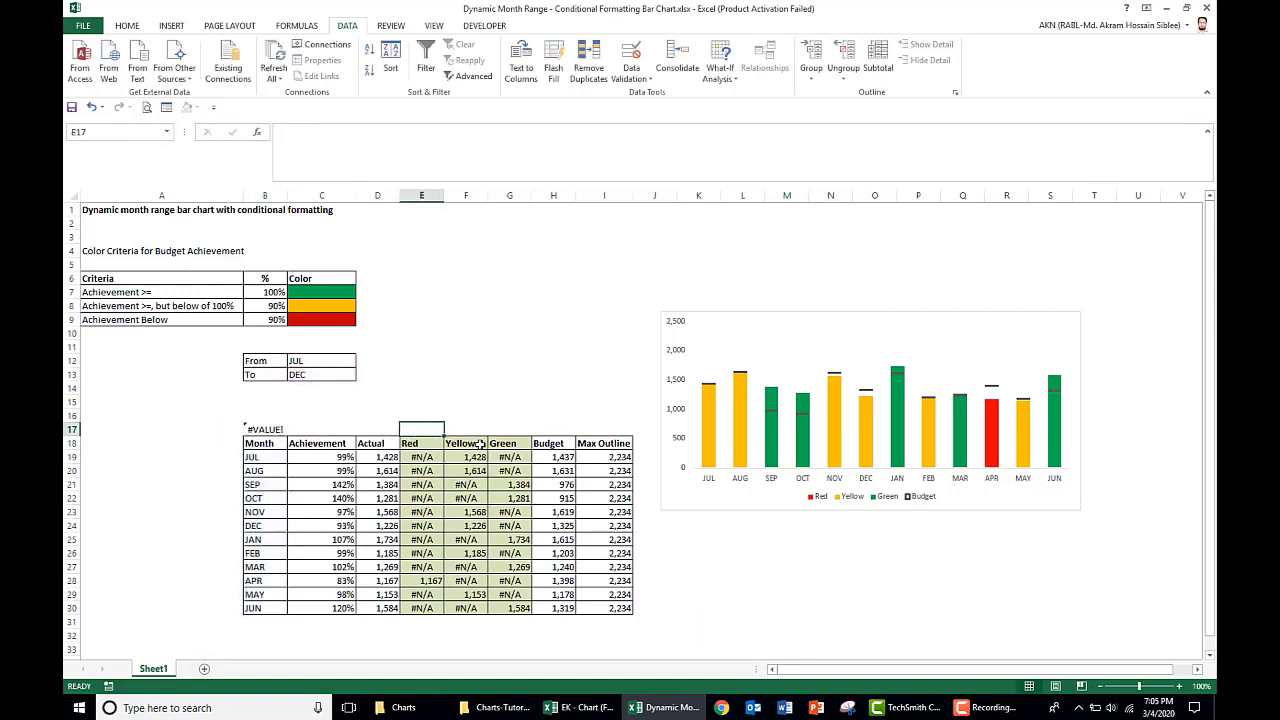
pyautogui.hotkey('ctrl', 'v')
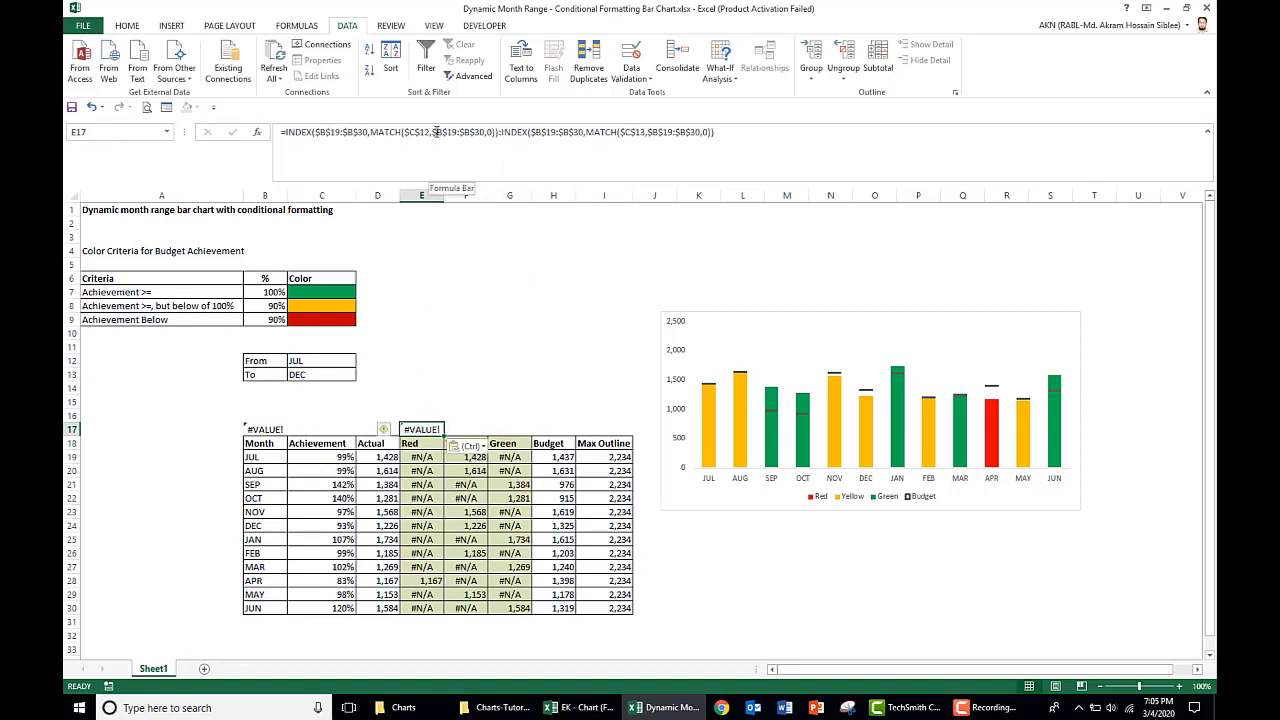
# Change the first INDEX array in the E17 formula to $E$19:$E$30, leaving the MATCH ranges alone
pyautogui.click(346, 132)
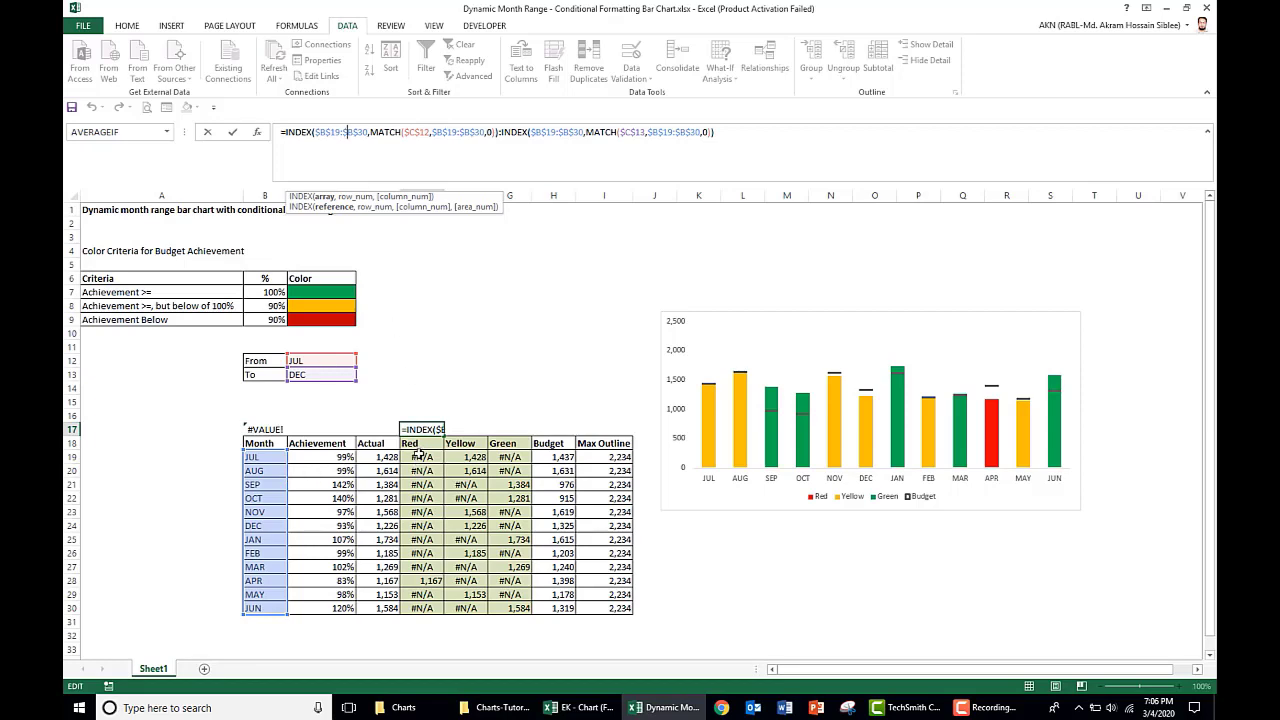
pyautogui.click(430, 267)
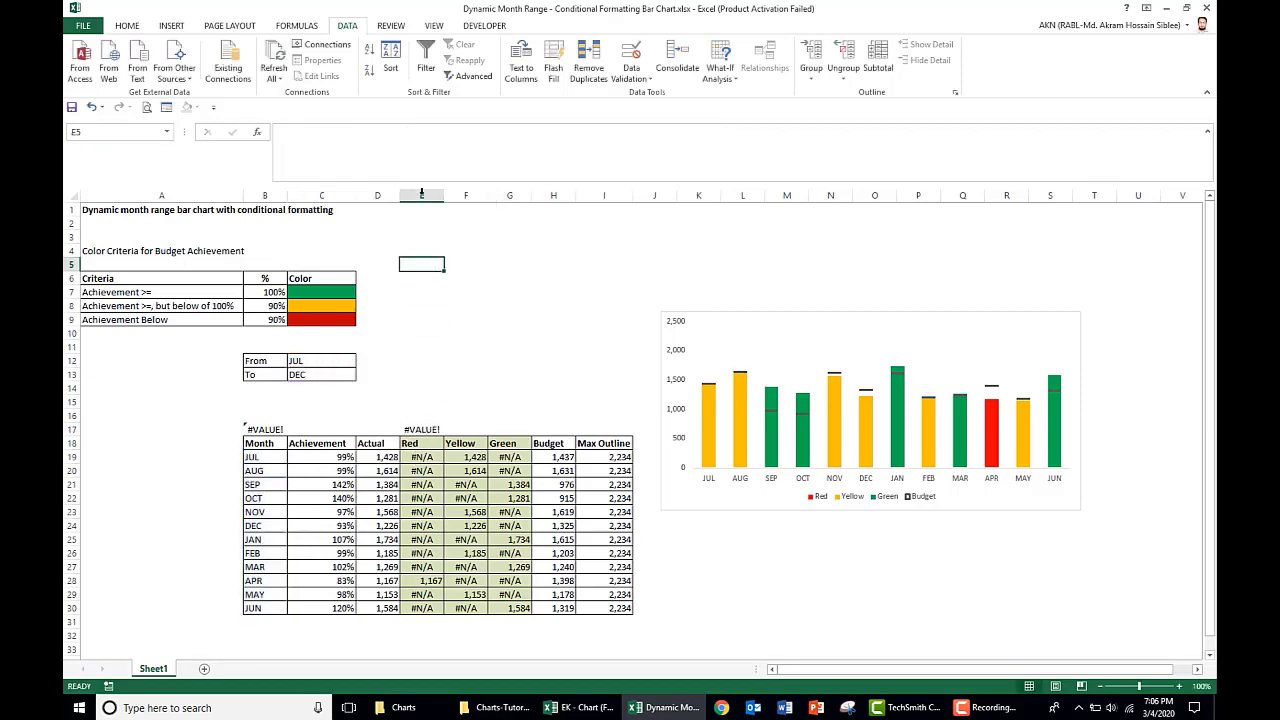
pyautogui.click(430, 430)
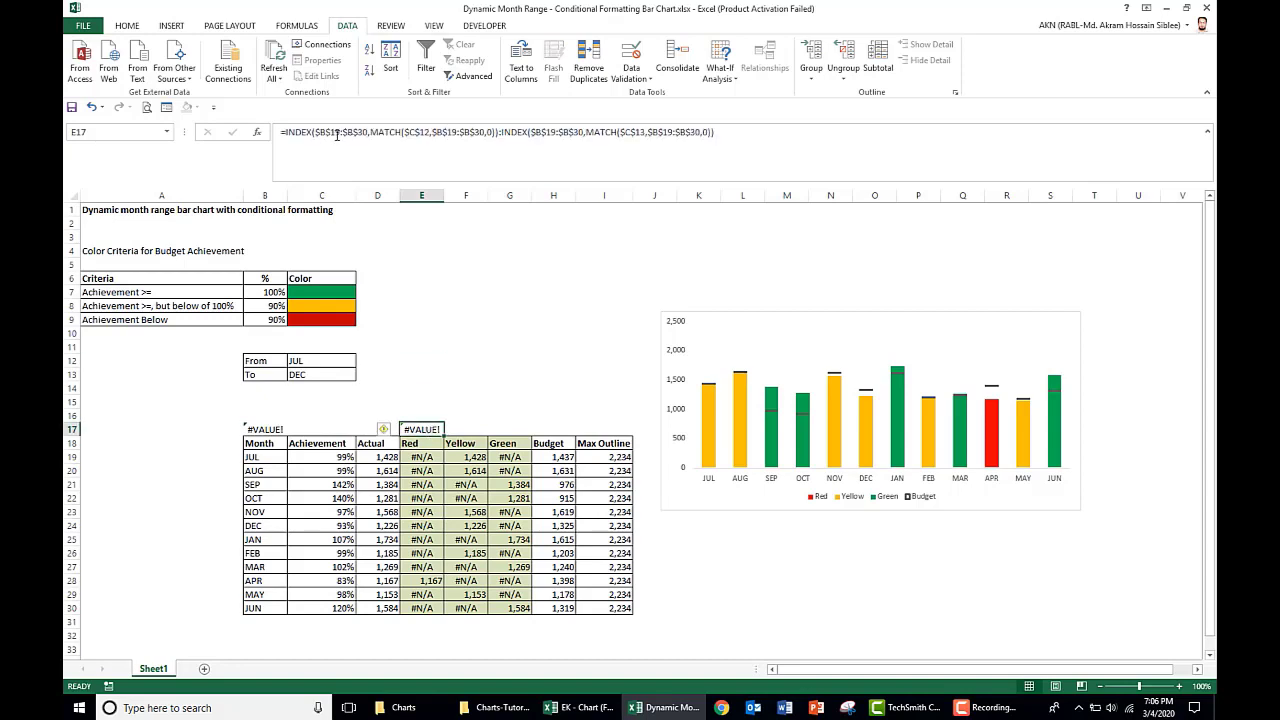
pyautogui.click(340, 133)
pyautogui.write('e')
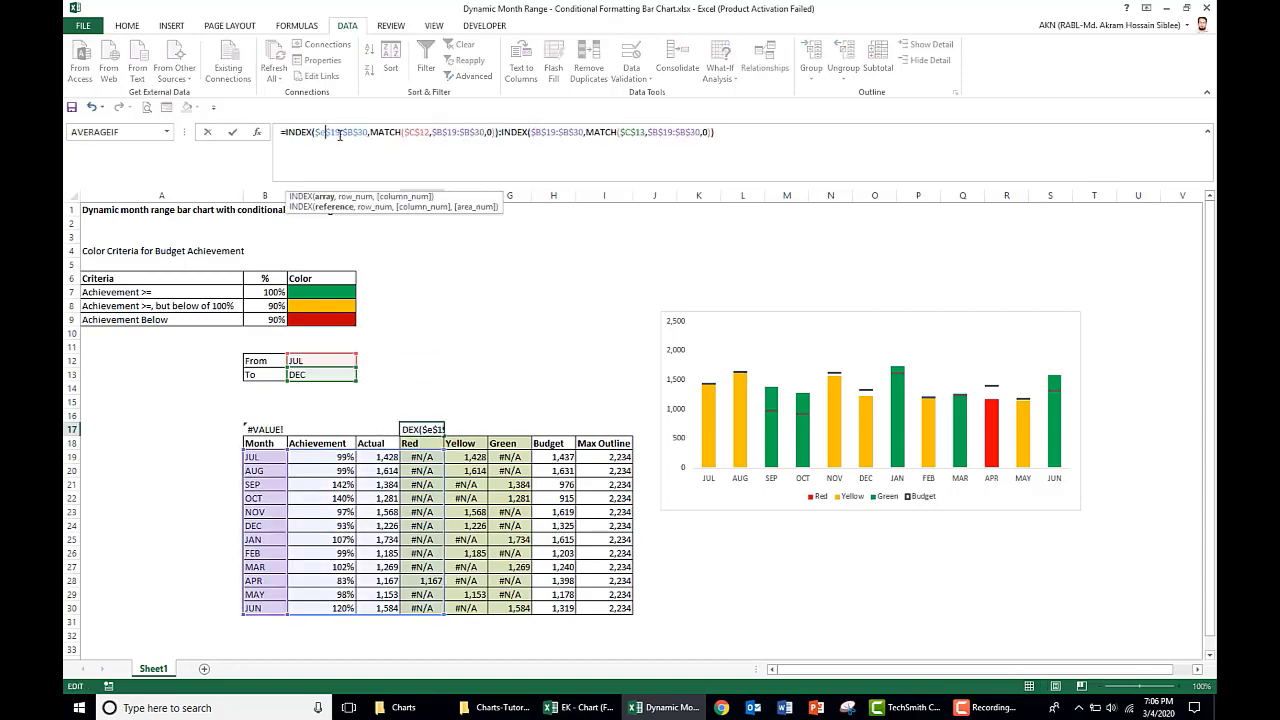
pyautogui.write('e')
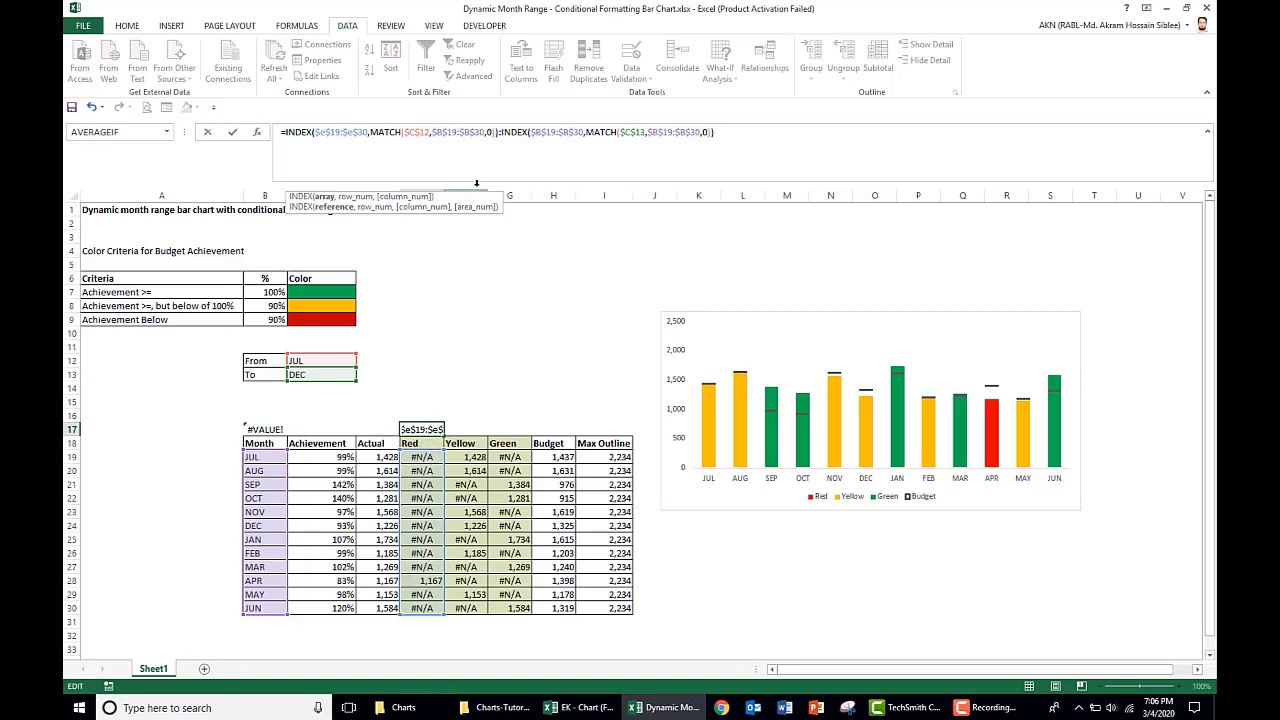
# Change the second INDEX array in the E17 formula to $E$19:$E$30 and accept the formula
pyautogui.click(536, 132)
pyautogui.press('Delete')
pyautogui.write('e')
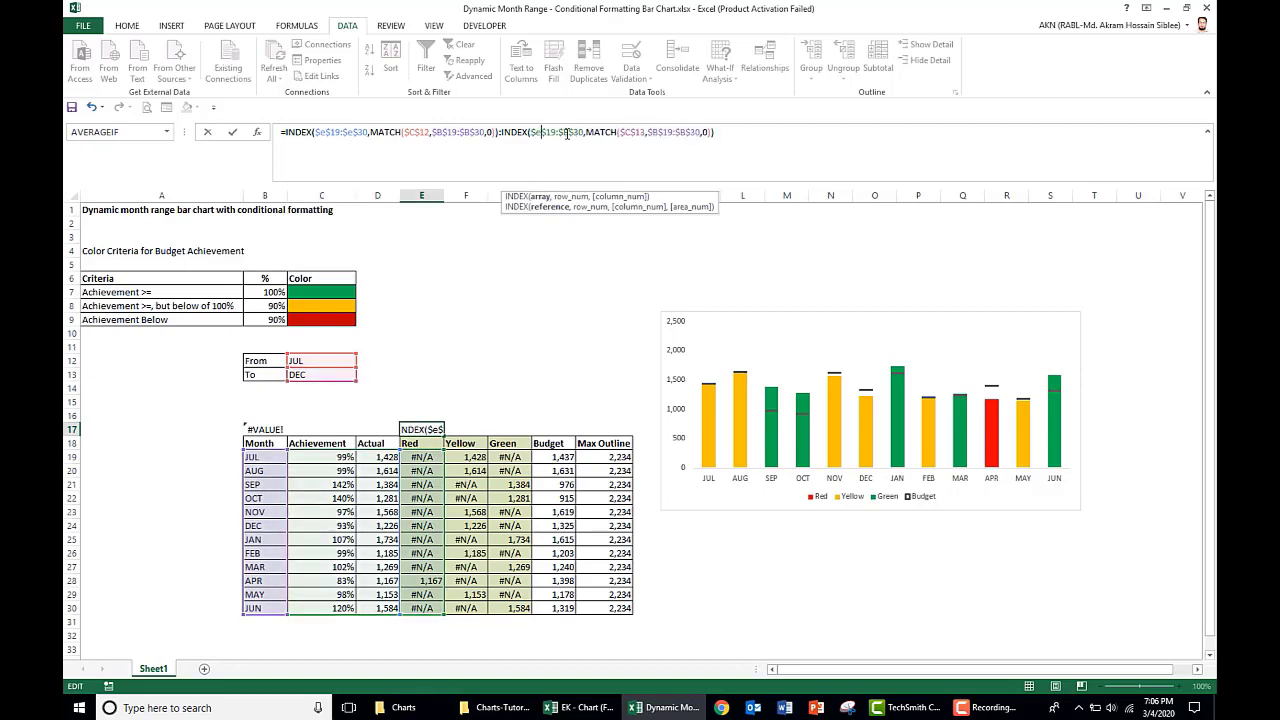
pyautogui.press('Delete')
pyautogui.write('e')
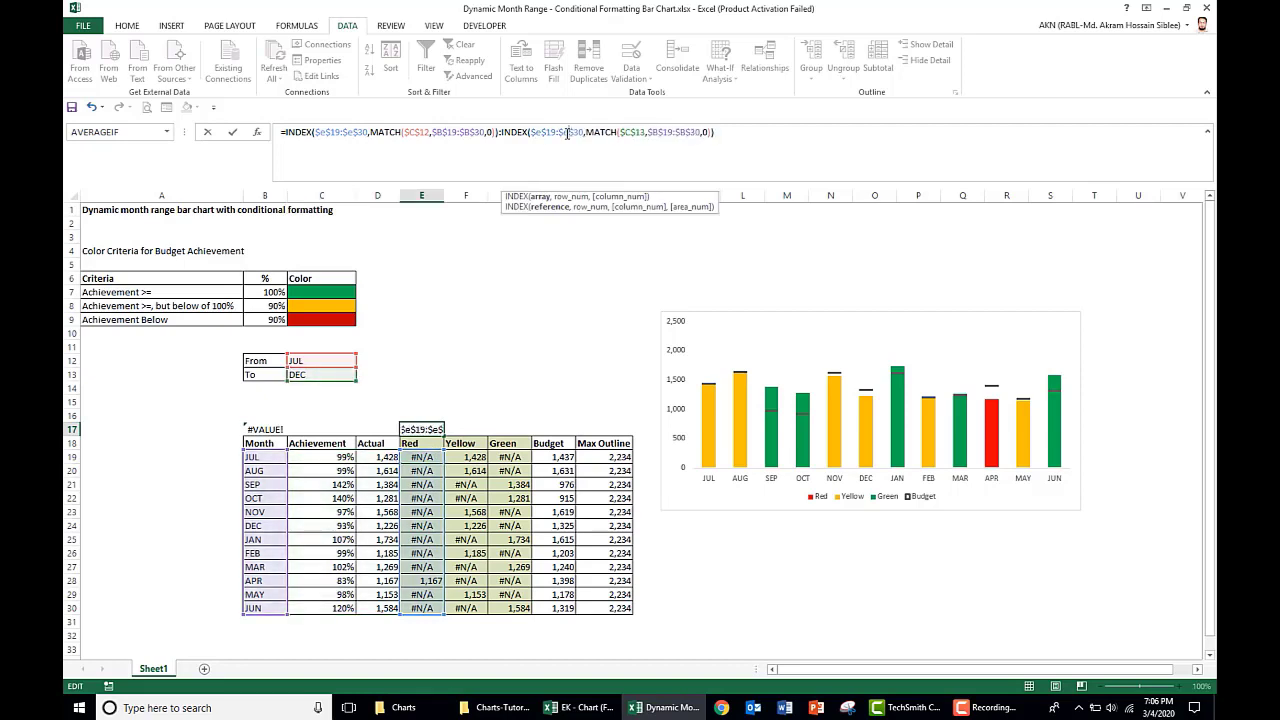
pyautogui.press('Return')
# Copy the formula text from E17 into F17 above the Yellow column
pyautogui.click(422, 430)
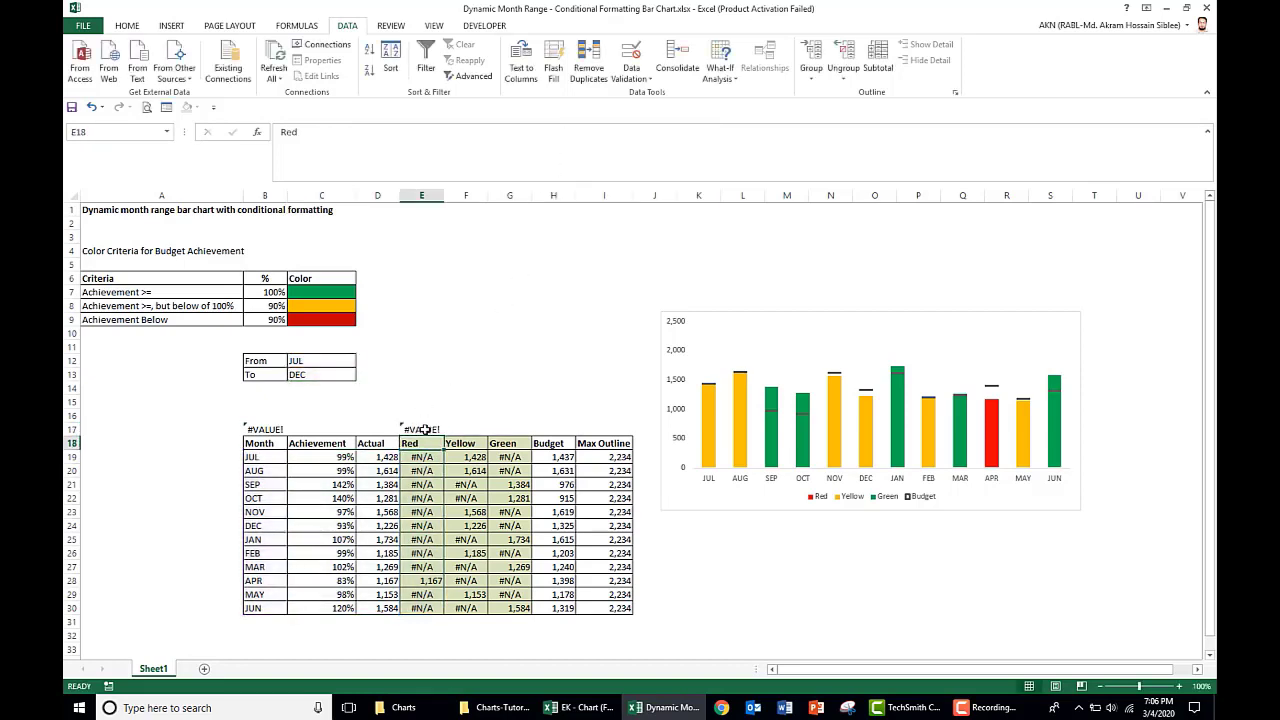
pyautogui.moveTo(725, 133); pyautogui.dragTo(477, 116)
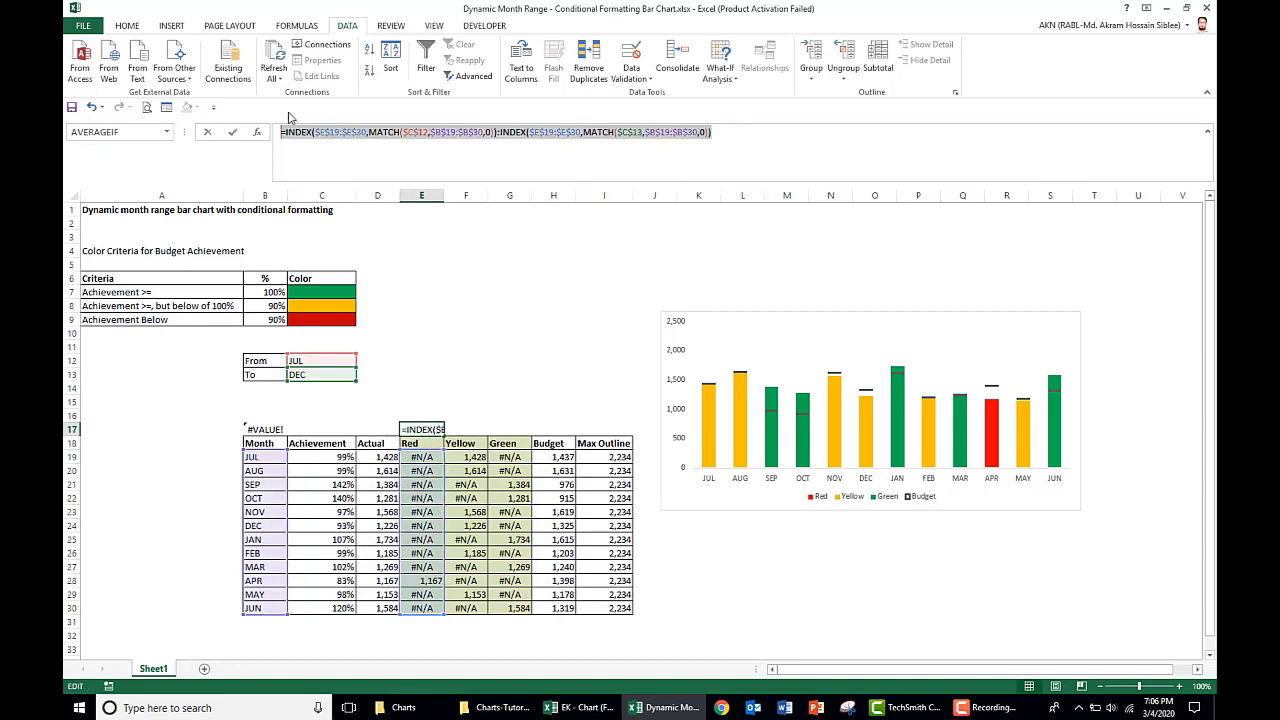
pyautogui.press('Escape')
pyautogui.click(478, 432)
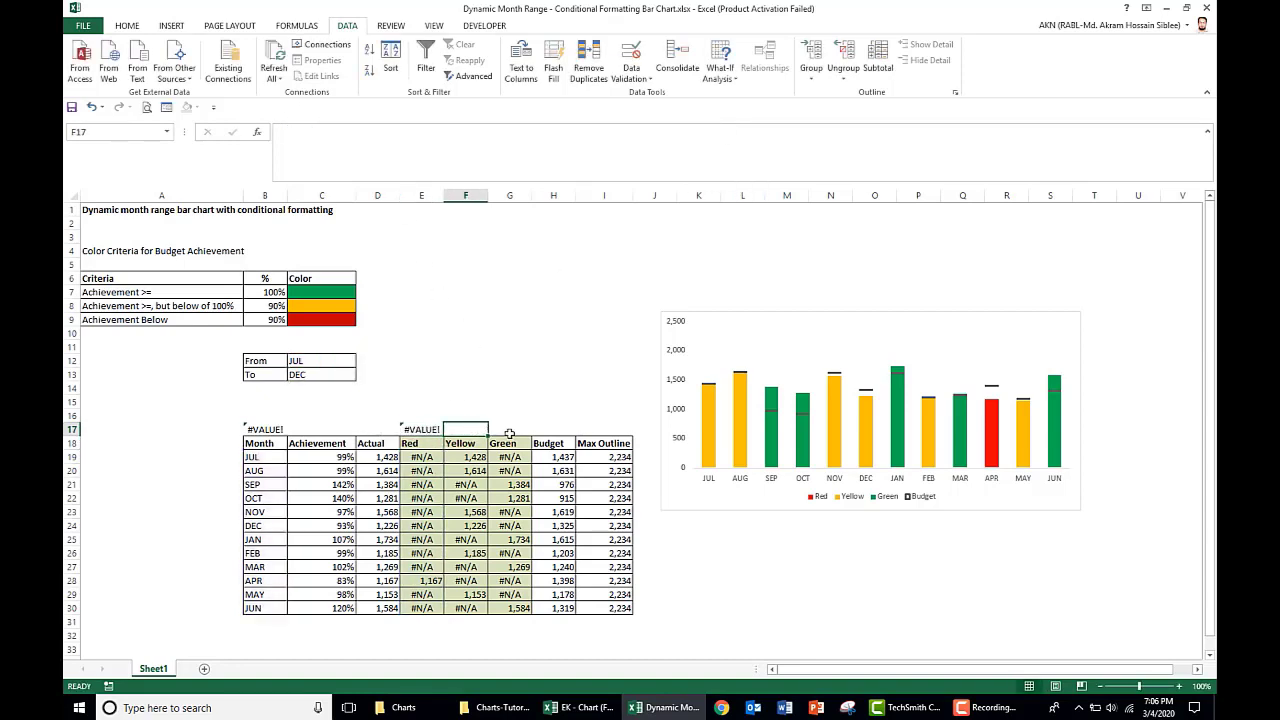
pyautogui.hotkey('ctrl', 'v')
# Move both INDEX arrays in the F17 formula to the Yellow values, $F$19:$F$30
pyautogui.click(467, 131)
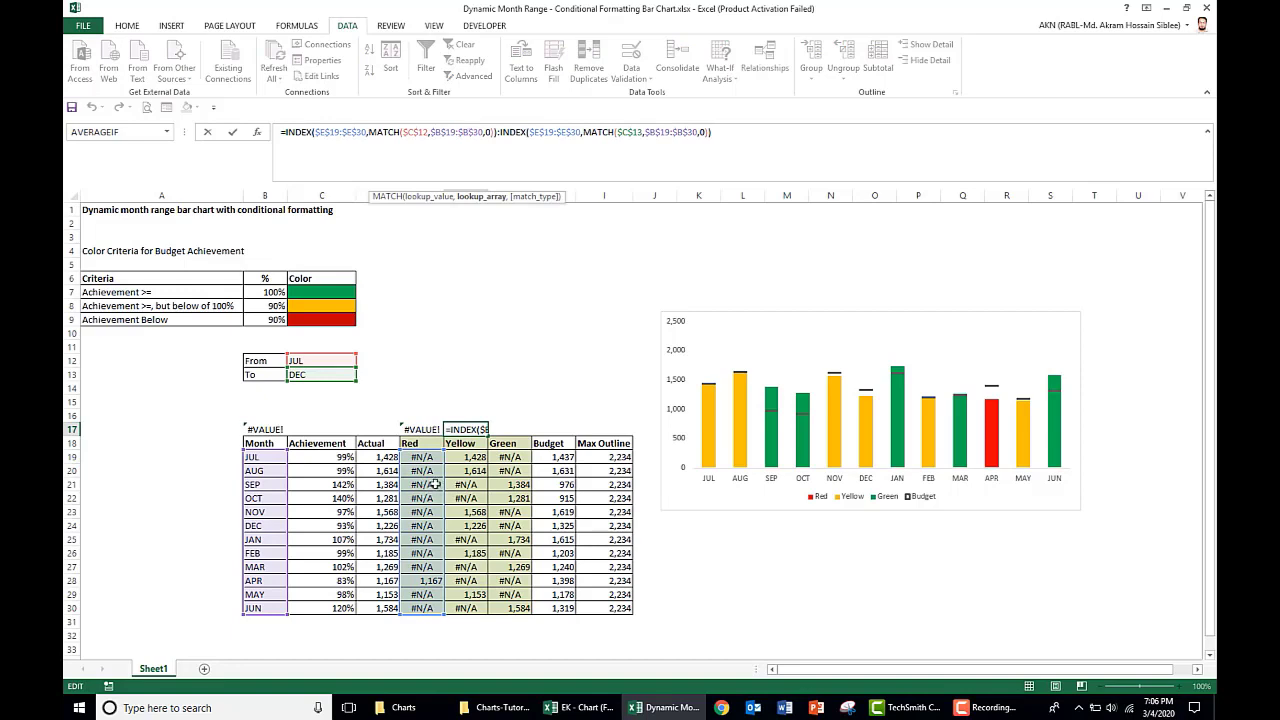
pyautogui.moveTo(441, 484); pyautogui.dragTo(485, 484)
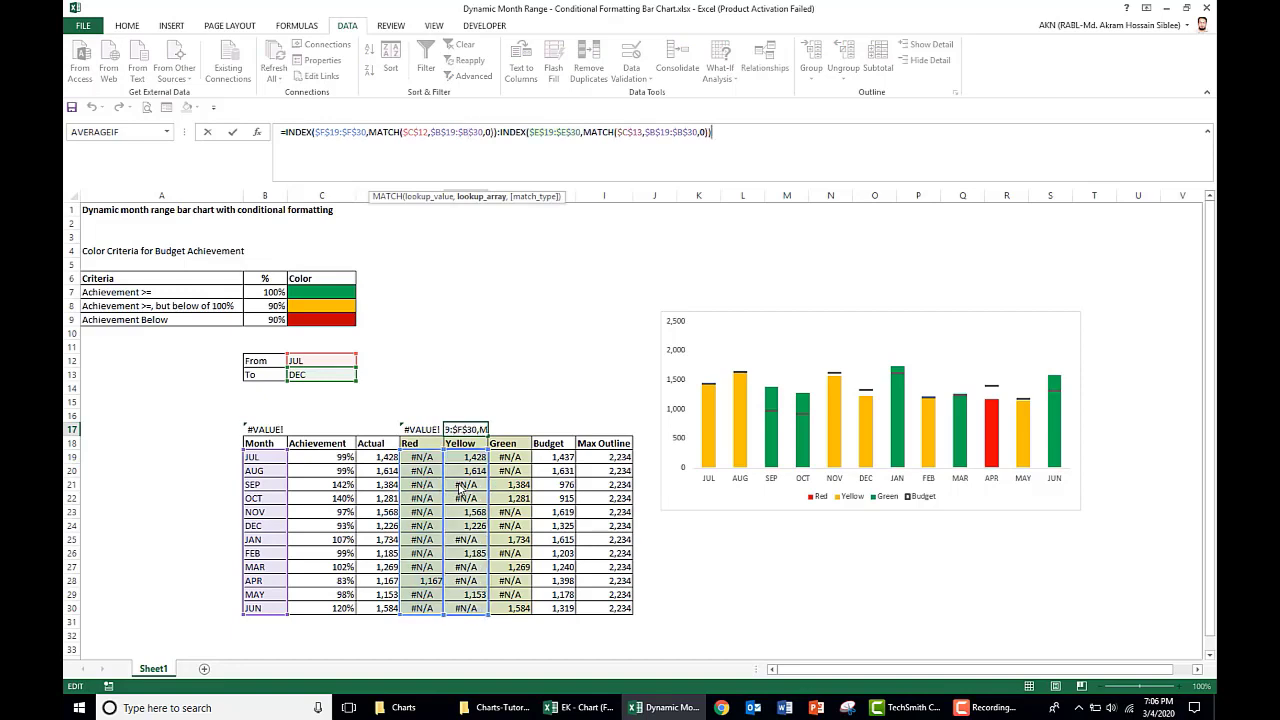
pyautogui.moveTo(398, 478); pyautogui.dragTo(456, 498)
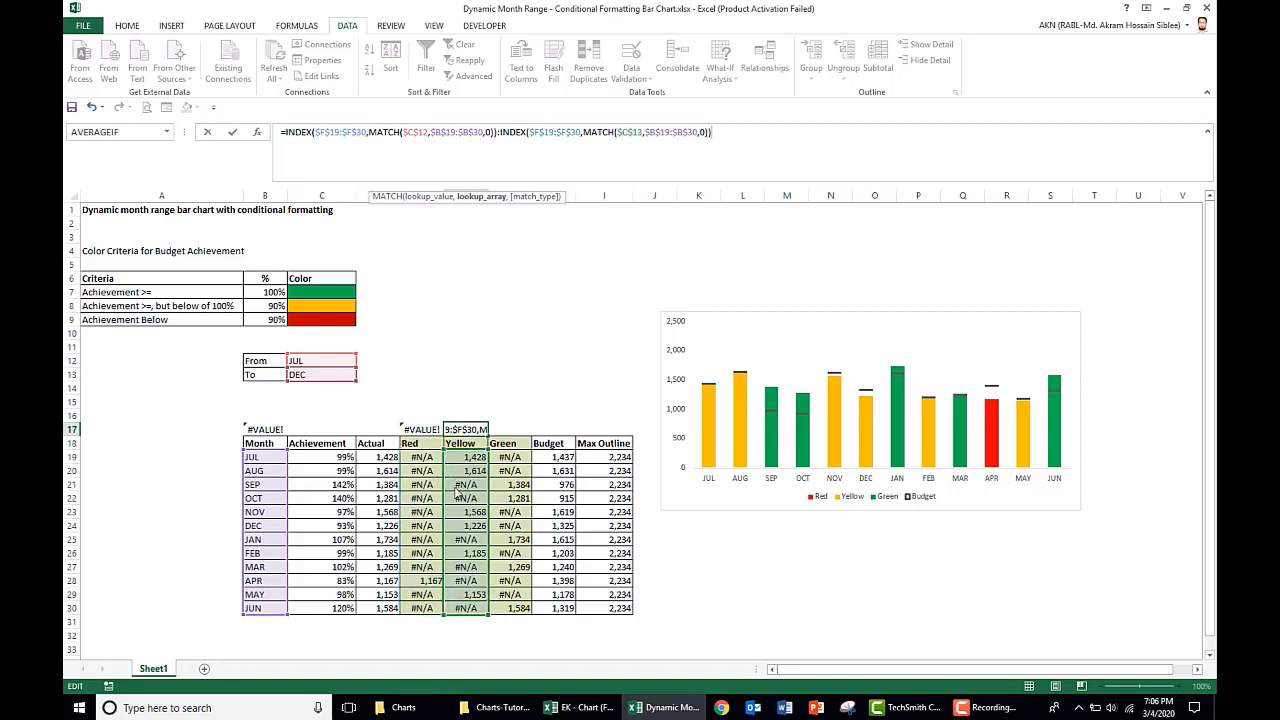
pyautogui.press('Return')
# Copy the F17 formula text unchanged into G17, H17 and I17 above Green, Budget and Max Outline
pyautogui.click(480, 428)
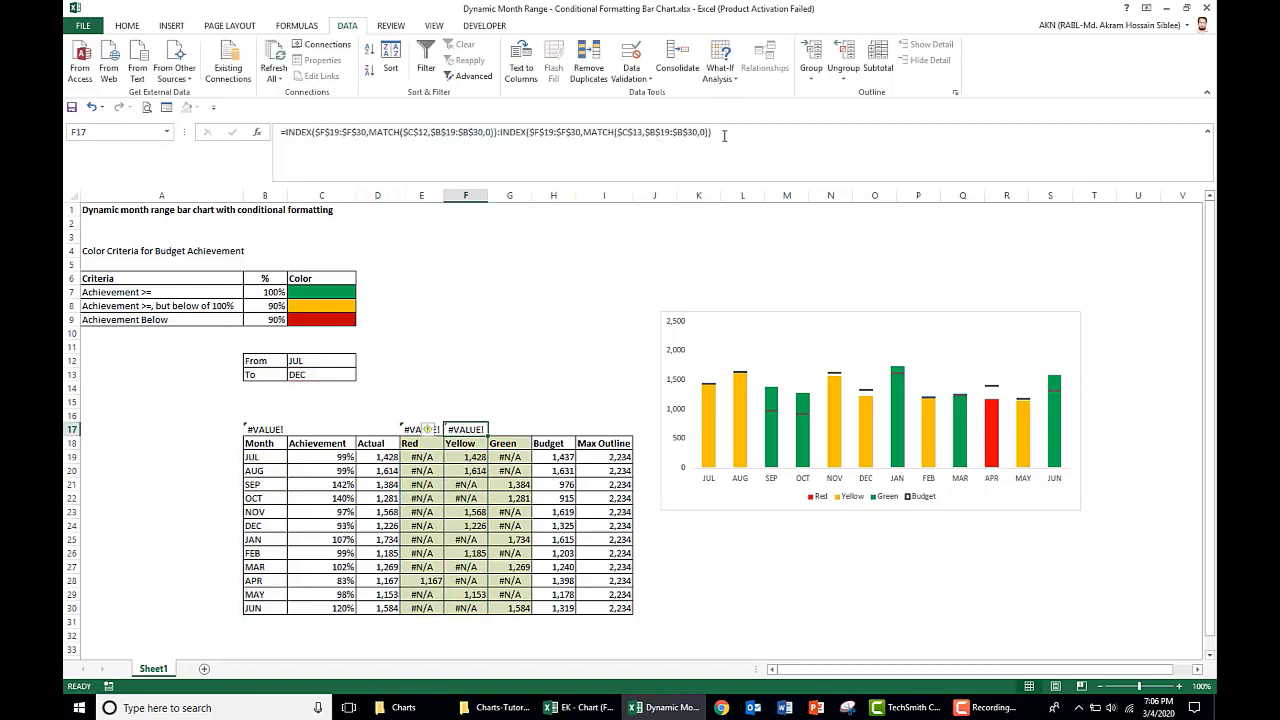
pyautogui.press('F2')
pyautogui.hotkey('ctrl', 'c')
pyautogui.click(508, 428)
pyautogui.hotkey('ctrl', 'v')
pyautogui.click(552, 428)
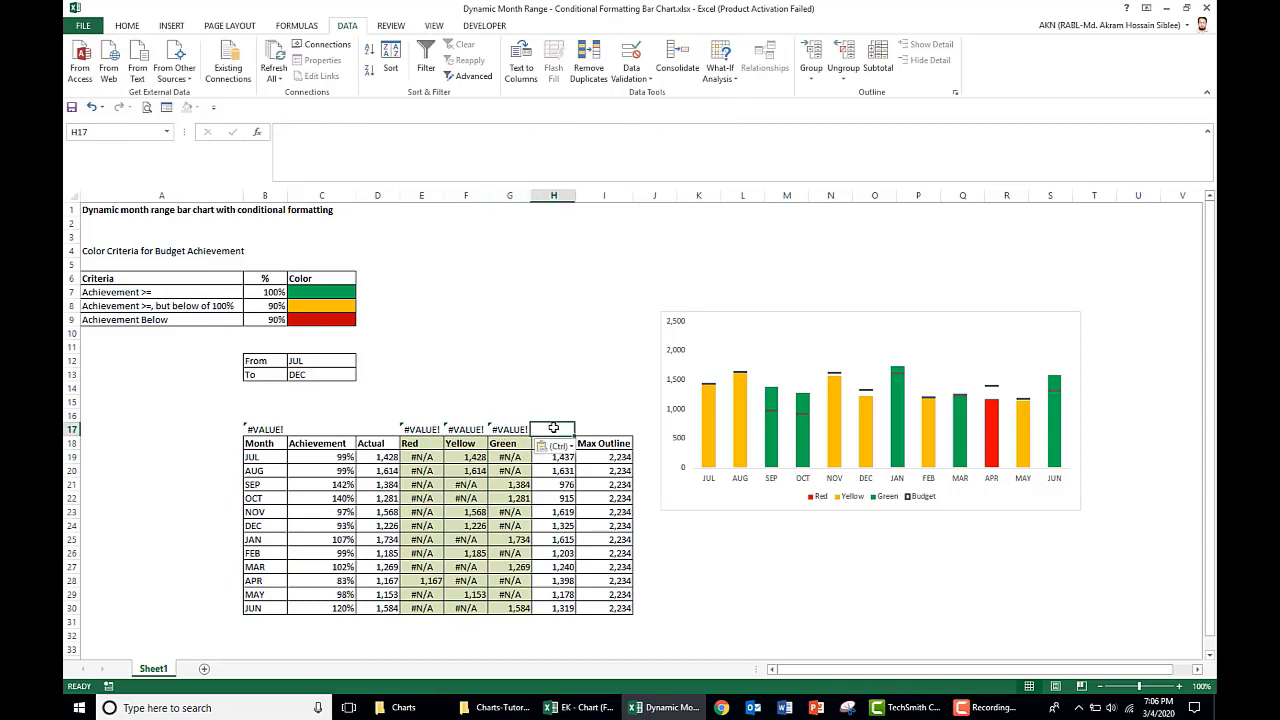
pyautogui.hotkey('ctrl', 'v')
pyautogui.click(604, 428)
pyautogui.hotkey('ctrl', 'v')
# Move the INDEX arrays in the G17 formula from the Yellow column to the Green column values
pyautogui.click(508, 428)
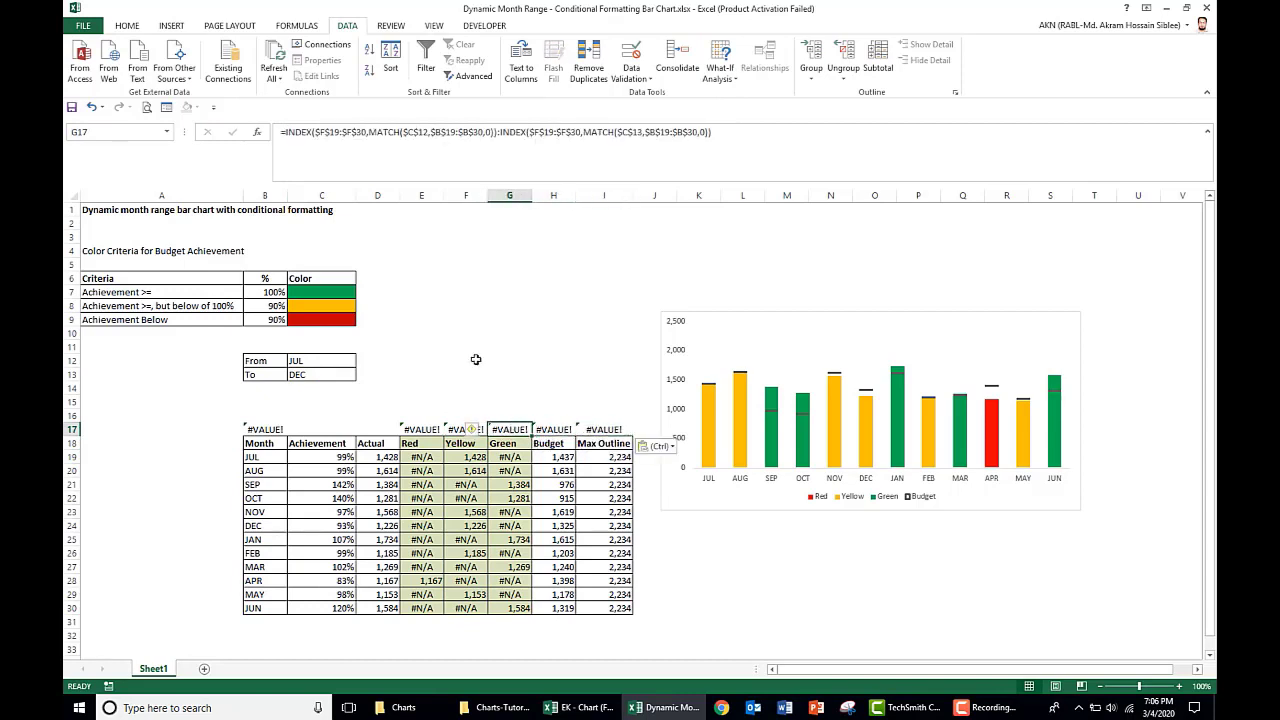
pyautogui.click(432, 137)
pyautogui.moveTo(488, 540); pyautogui.dragTo(503, 512)
pyautogui.press('Return')
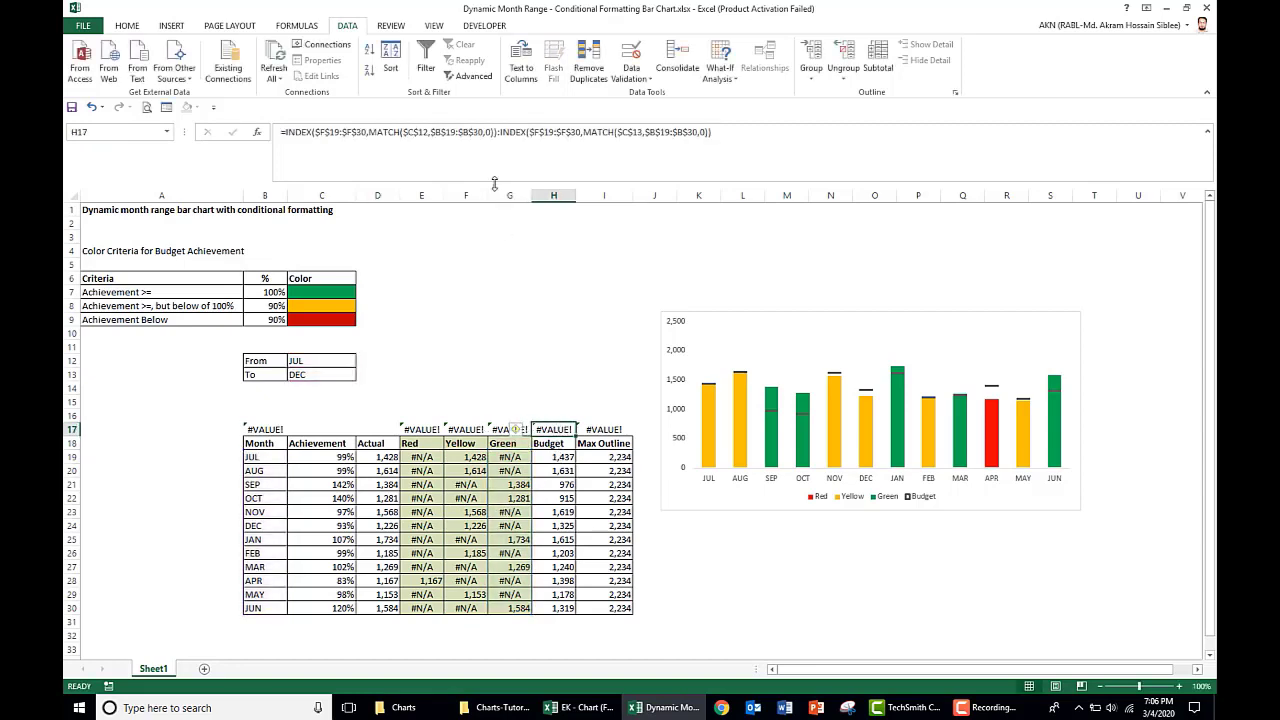
# Move both INDEX arrays in the H17 formula to the Budget values, $H$19:$H$30
pyautogui.click(497, 137)
pyautogui.moveTo(488, 506); pyautogui.dragTo(553, 497)
pyautogui.press('Return')
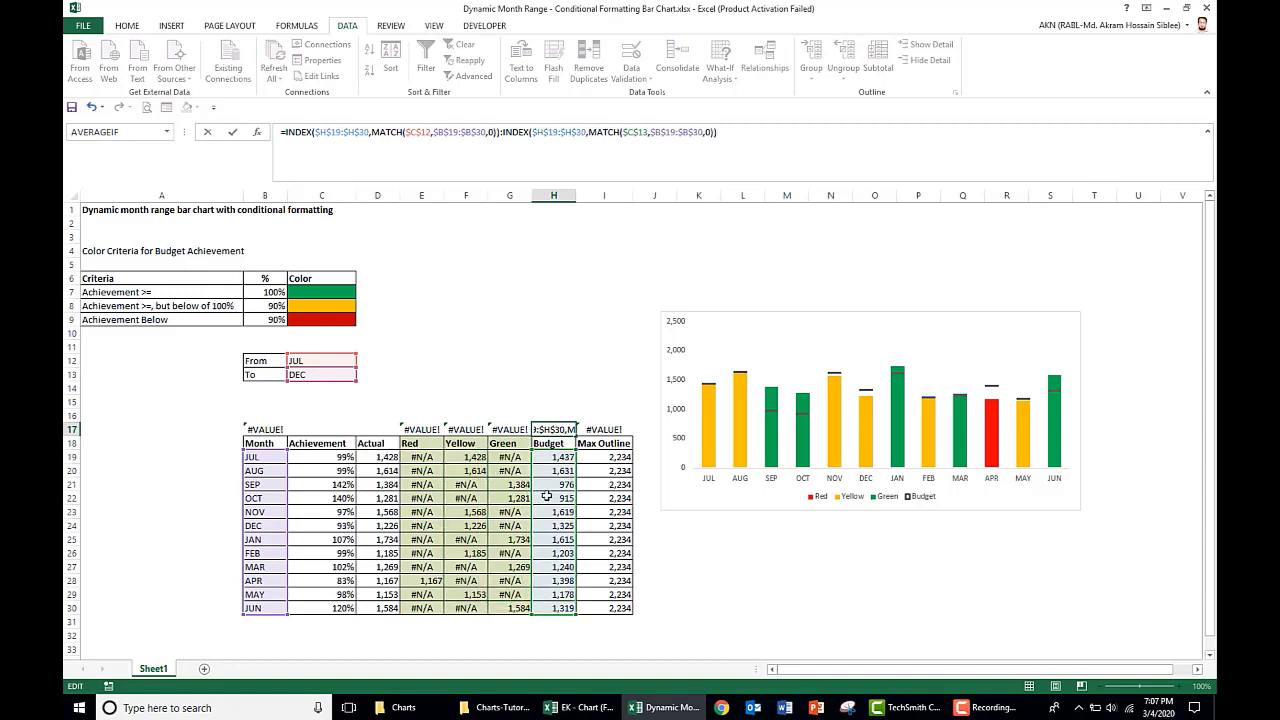
# Move both INDEX arrays in the I17 formula to the Max Outline values, $I$19:$I$30
pyautogui.click(595, 430)
pyautogui.click(468, 131)
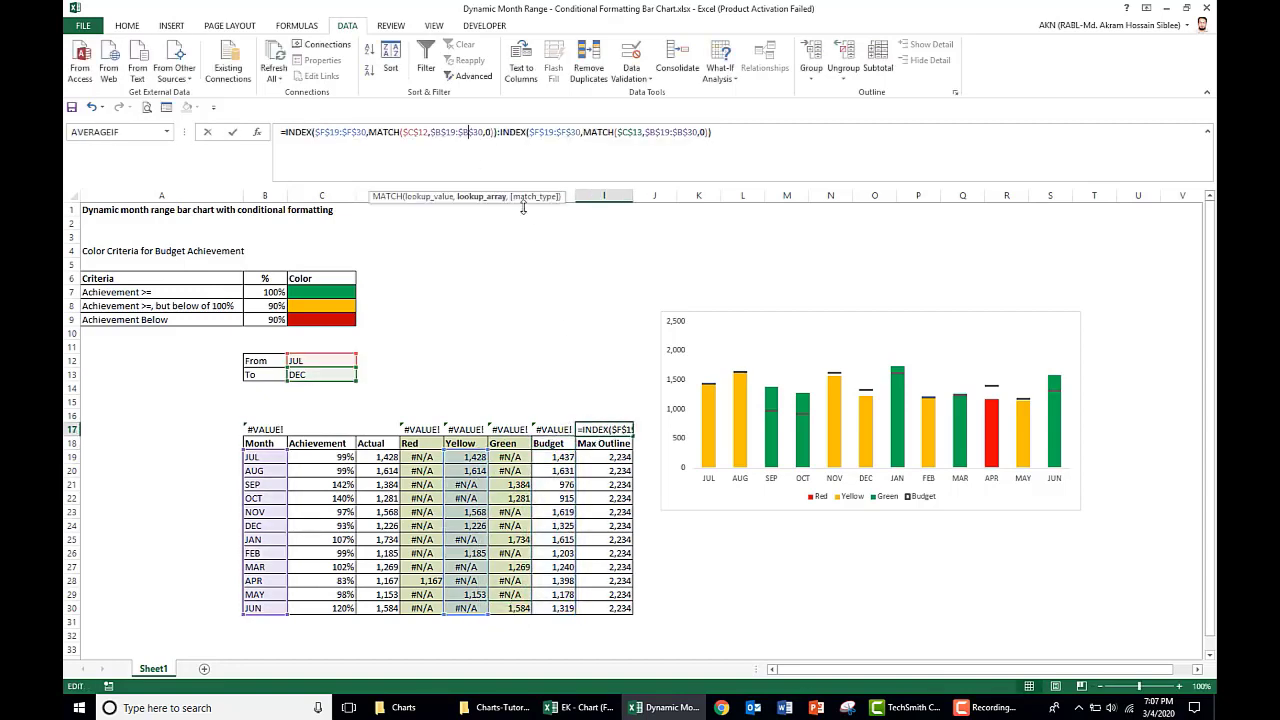
pyautogui.moveTo(488, 512); pyautogui.dragTo(602, 517)
pyautogui.moveTo(490, 525); pyautogui.dragTo(600, 525)
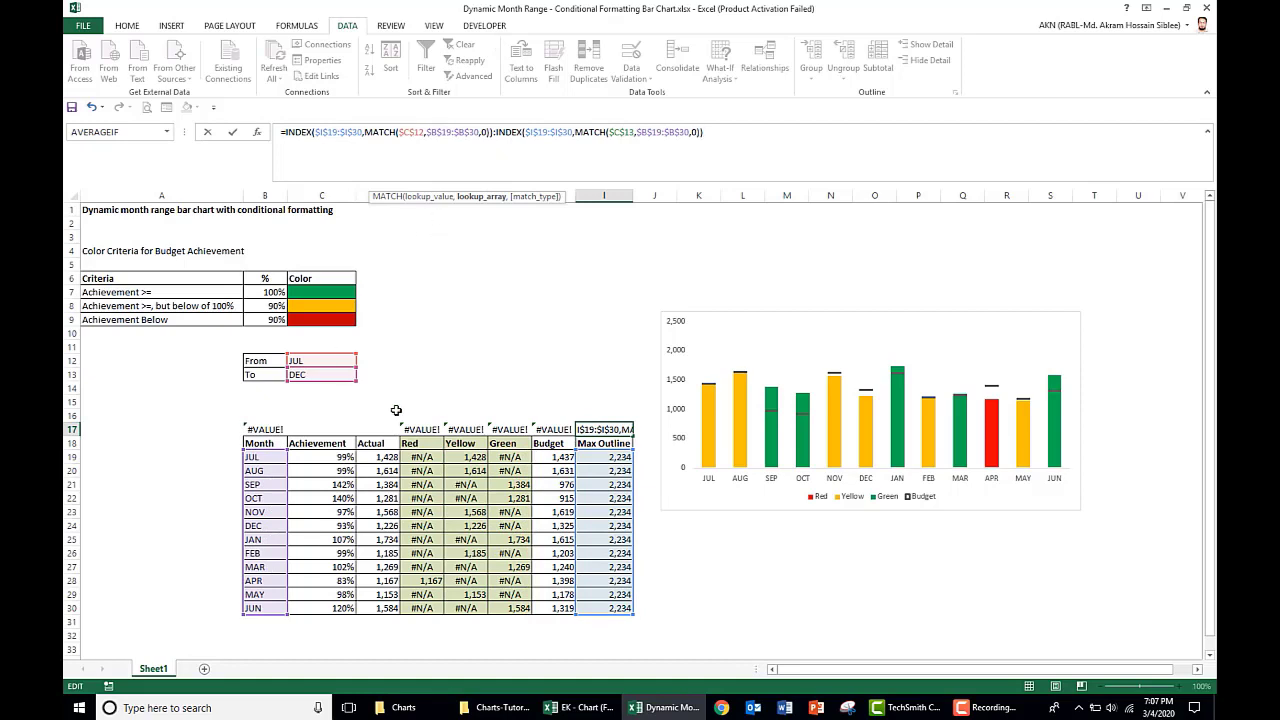
pyautogui.press('Return')
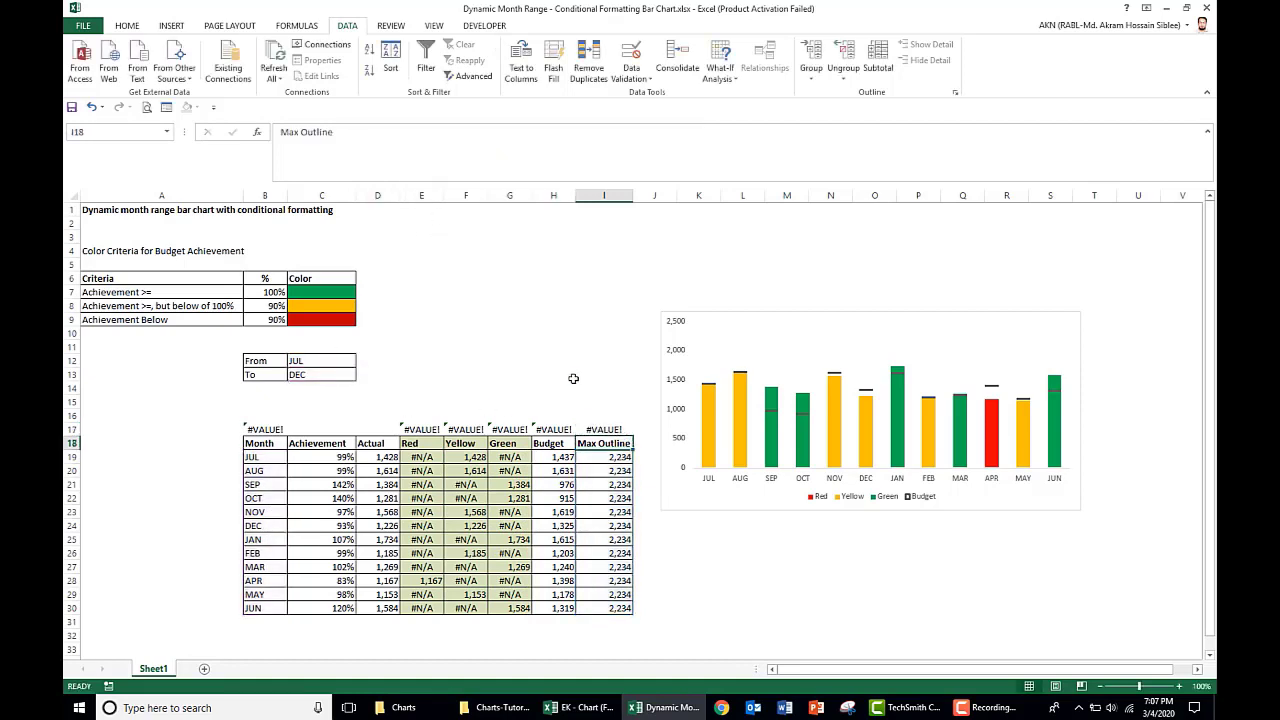
# Label the month range formula by entering Date in B16
pyautogui.click(470, 401)
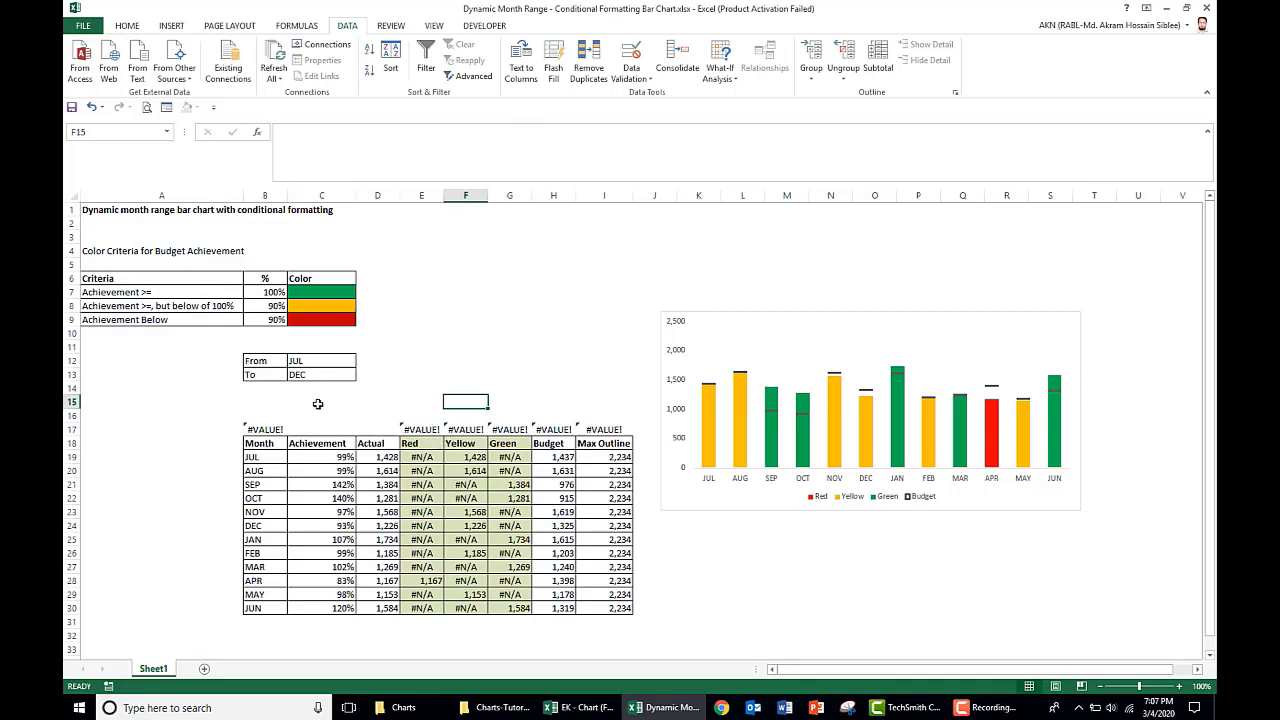
pyautogui.moveTo(845, 373)
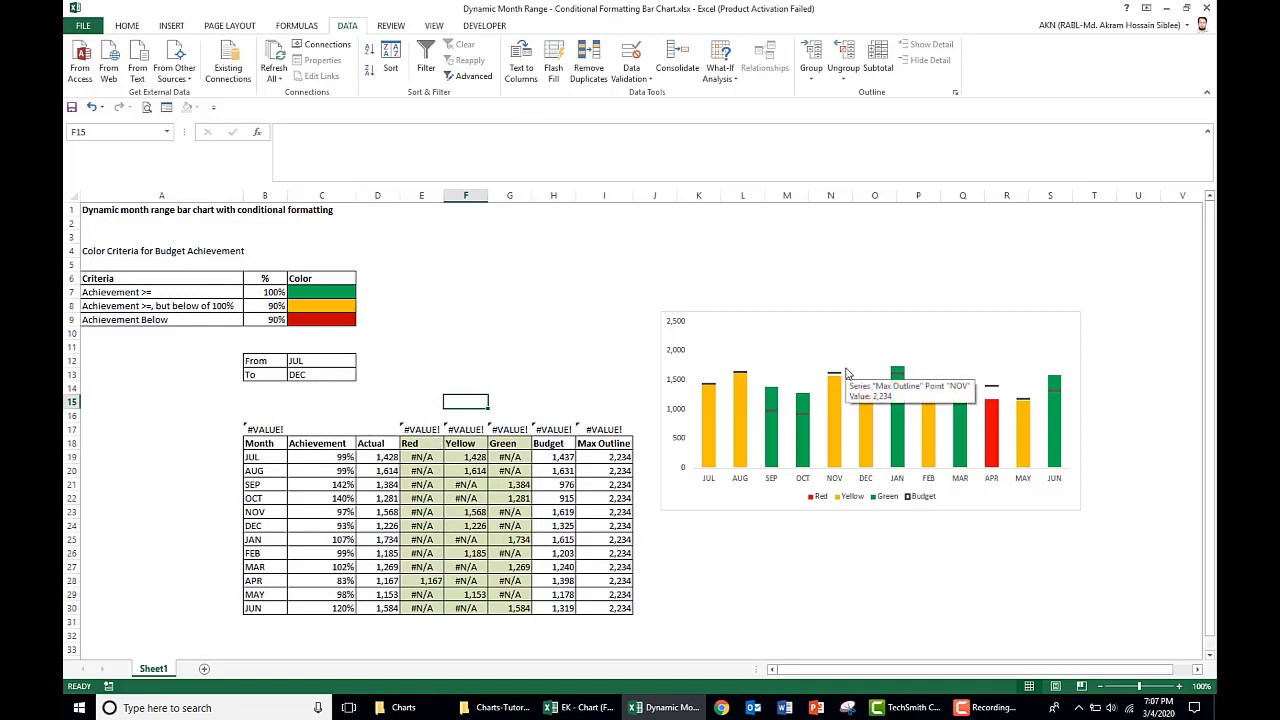
pyautogui.click(275, 418)
pyautogui.write('Da')
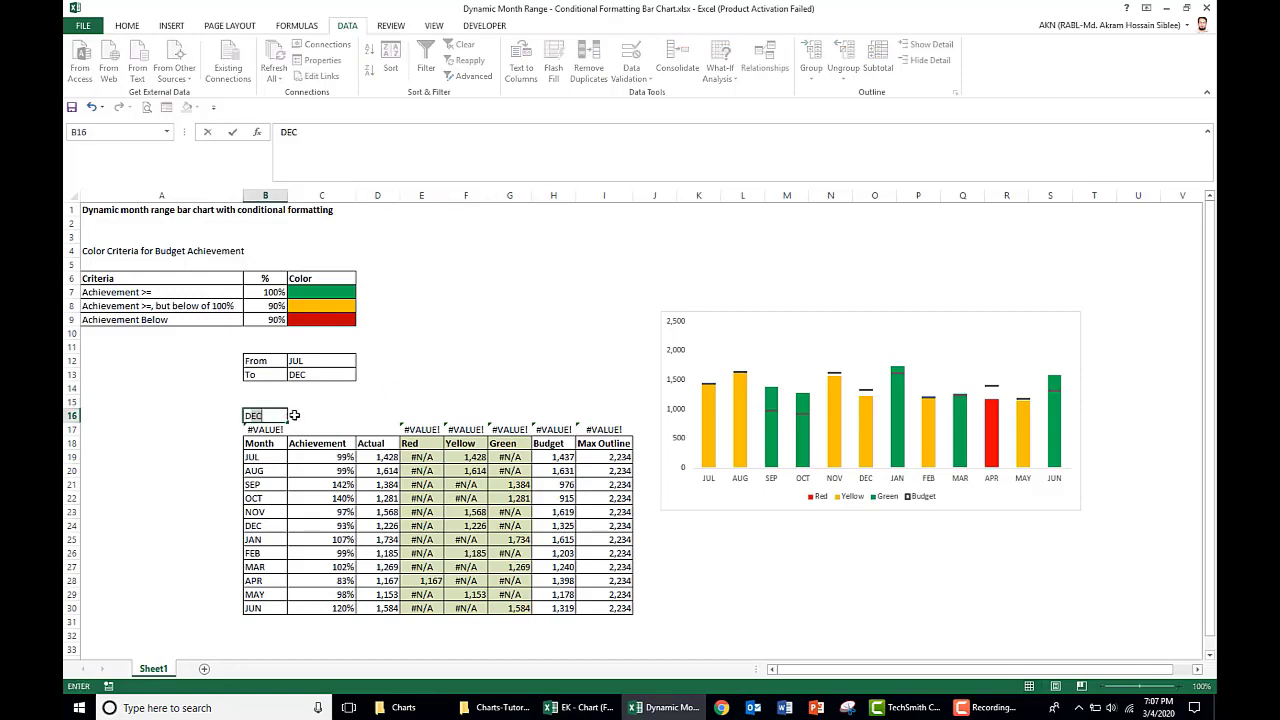
pyautogui.click(294, 415)
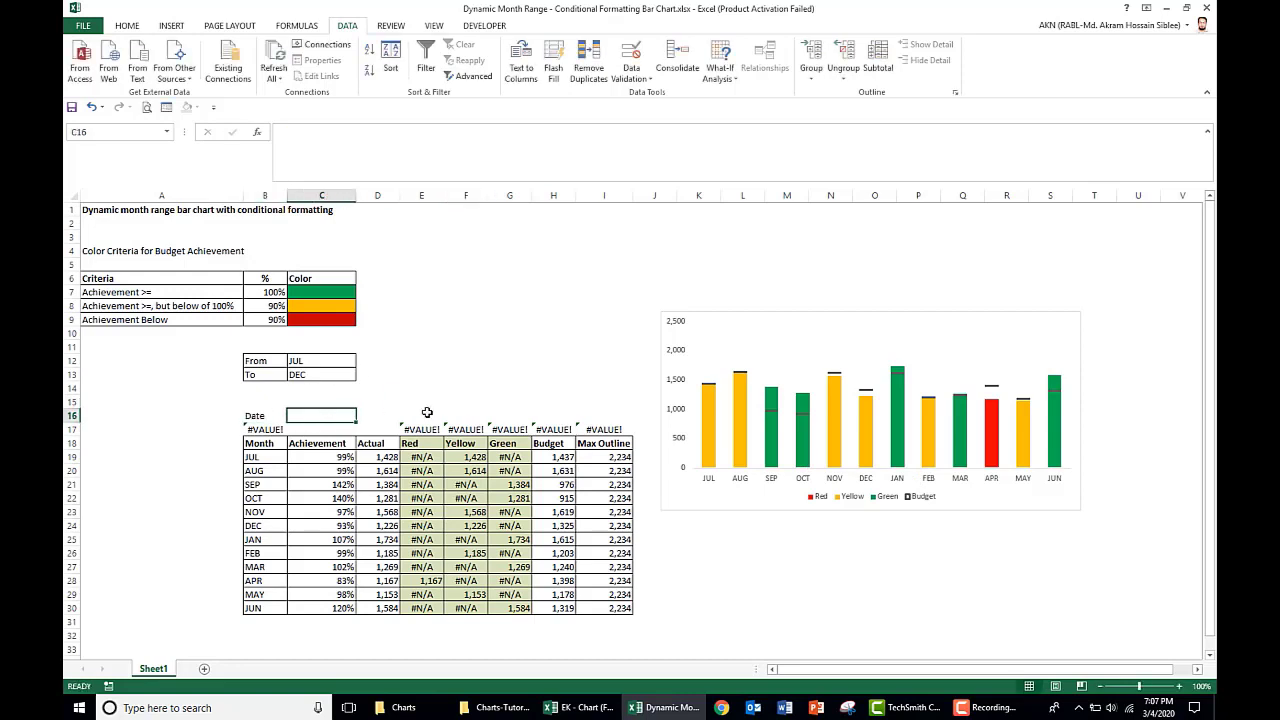
# Label the remaining range formulas in E16:I16 as Red, Yellow, Green, Budget and Max
pyautogui.click(422, 415)
pyautogui.write('Red')
pyautogui.press('Tab')
pyautogui.write('Yellow')
pyautogui.press('Tab')
pyautogui.write('Green')
pyautogui.press('Tab')
pyautogui.write('Budget')
pyautogui.press('Tab')
pyautogui.write('Max Outline')
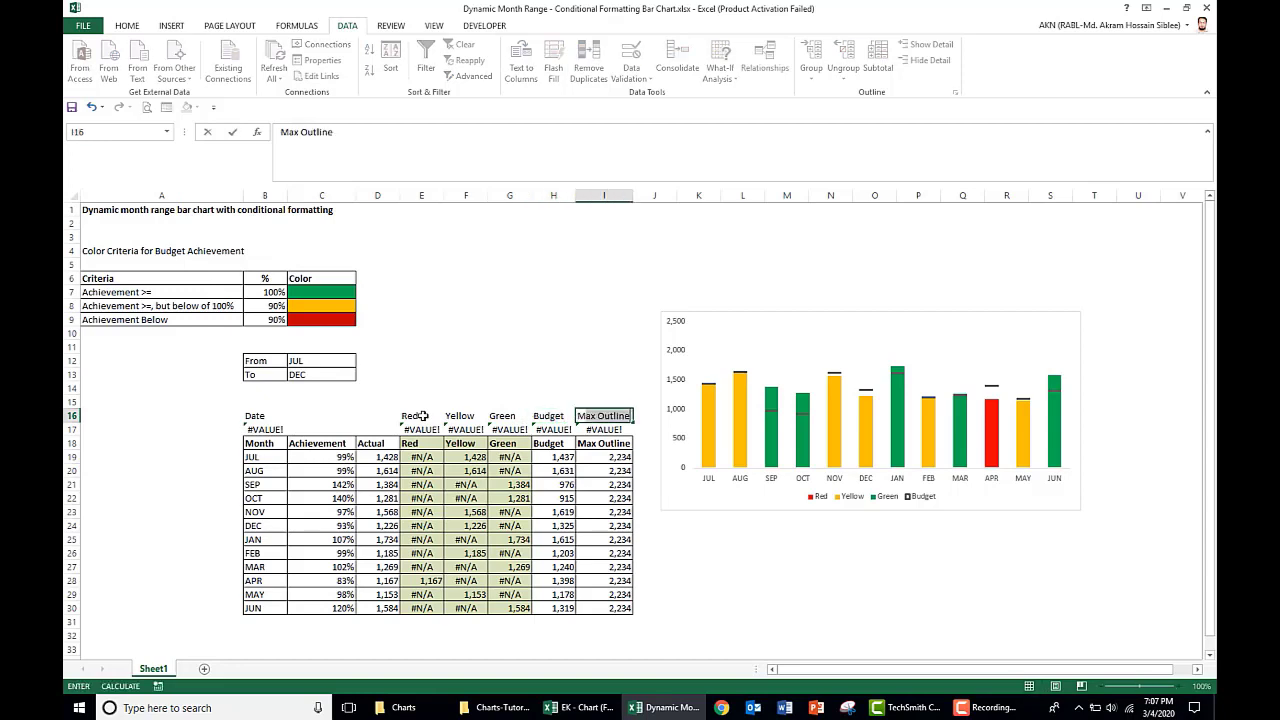
pyautogui.click(421, 429)
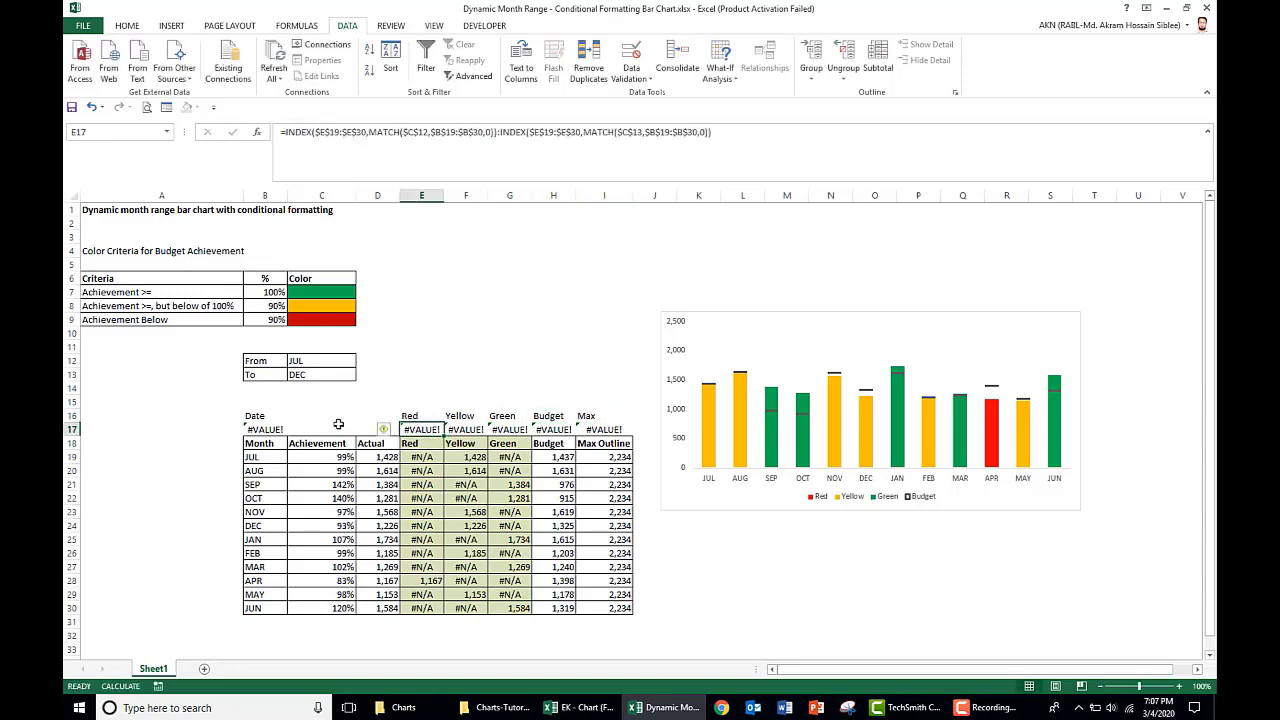
# Define a workbook name Date that refers to the INDEX/MATCH range formula copied from B17, and check the range it covers
pyautogui.click(264, 429)
pyautogui.click(766, 152)
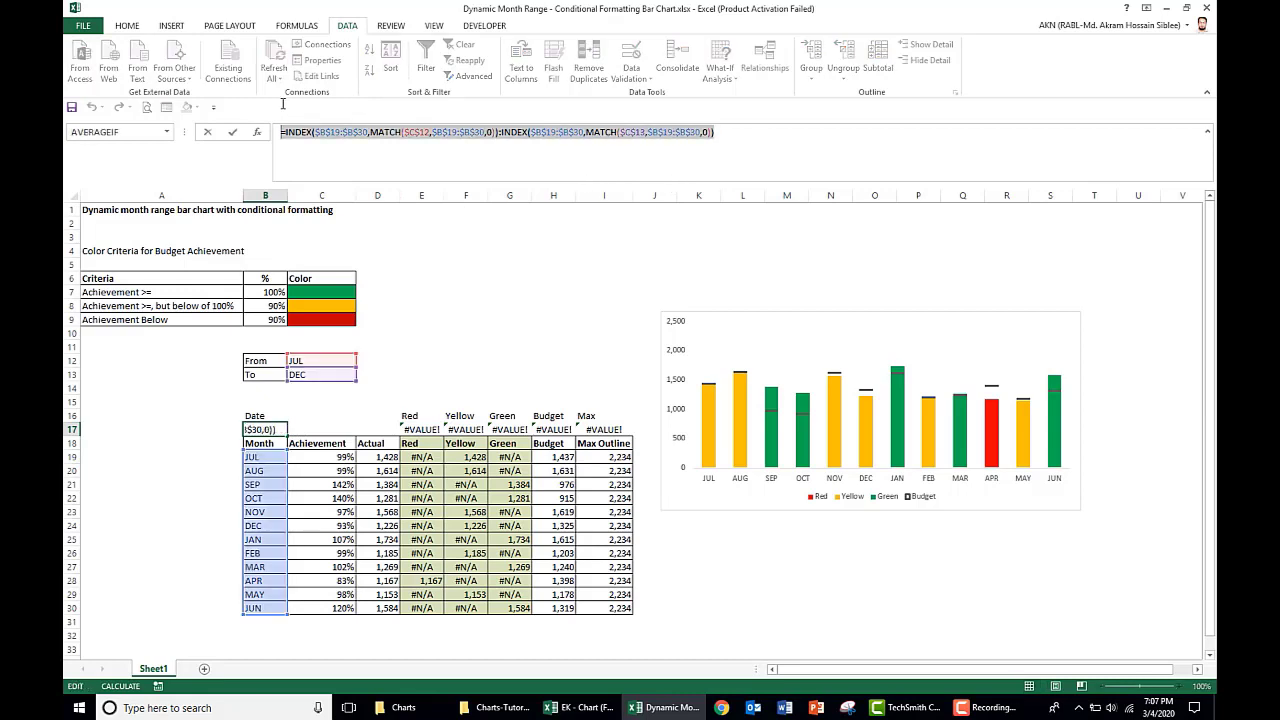
pyautogui.press('Escape')
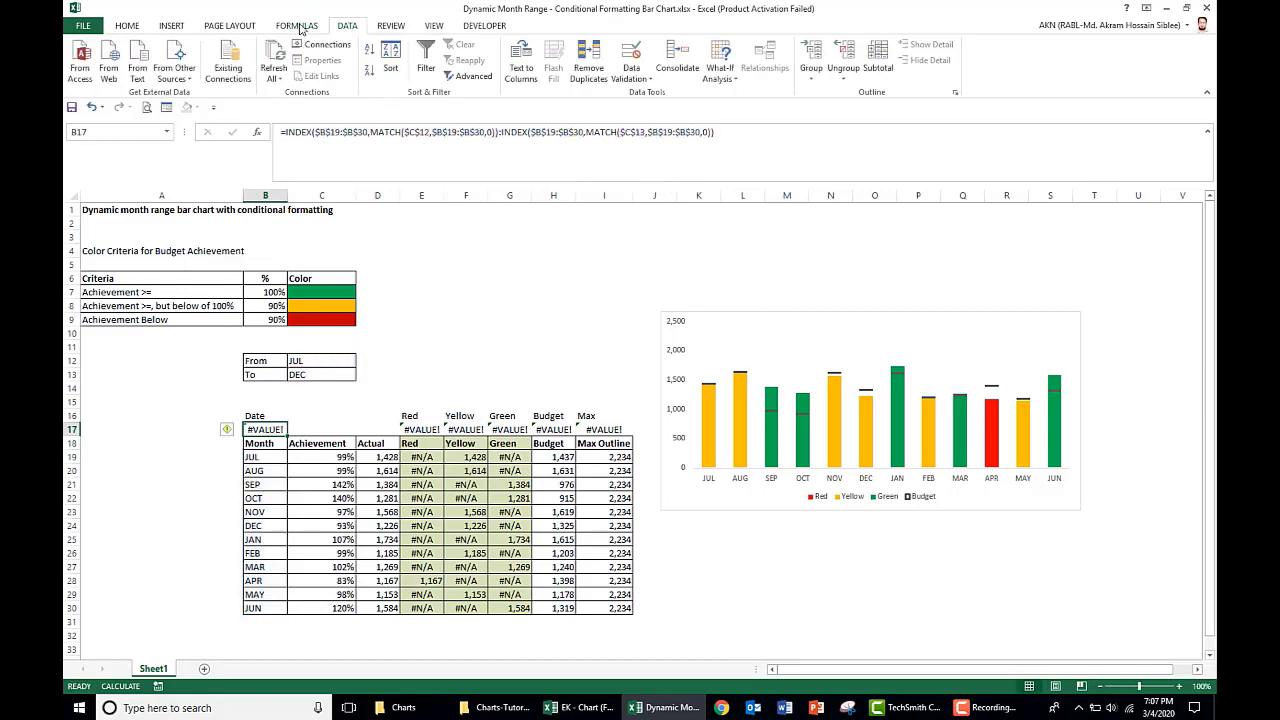
pyautogui.click(298, 26)
pyautogui.click(438, 80)
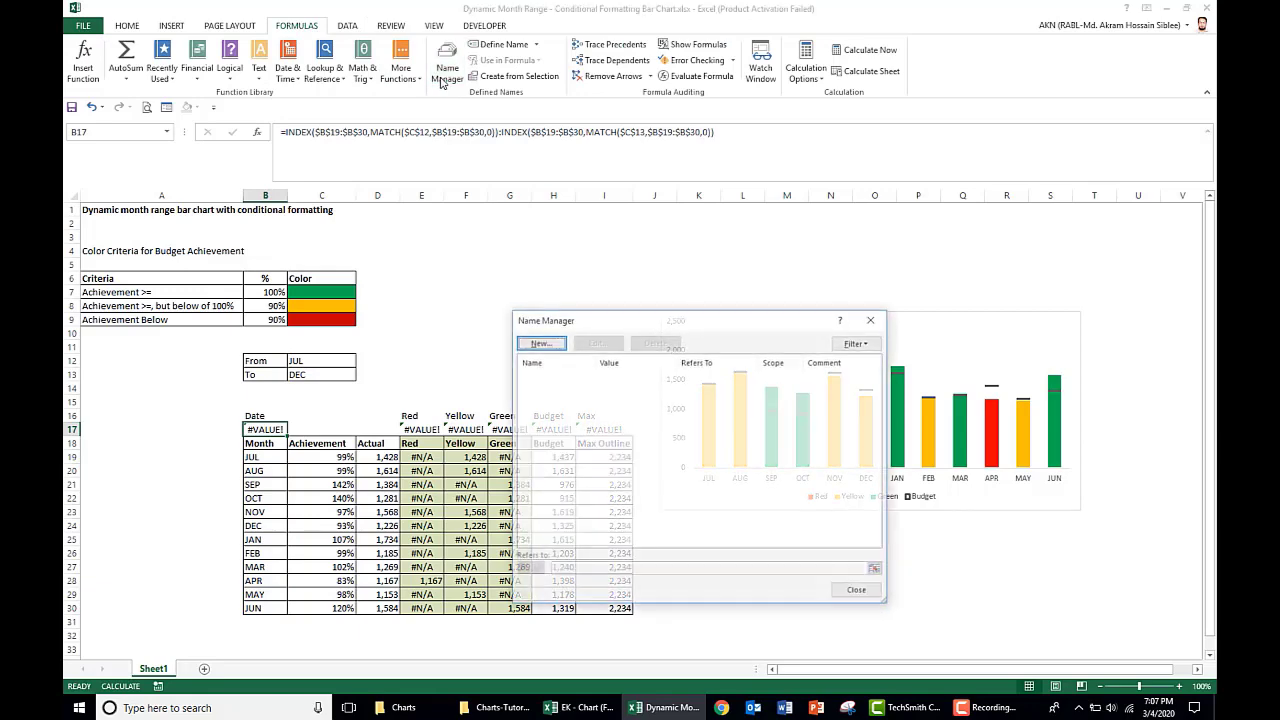
pyautogui.click(538, 343)
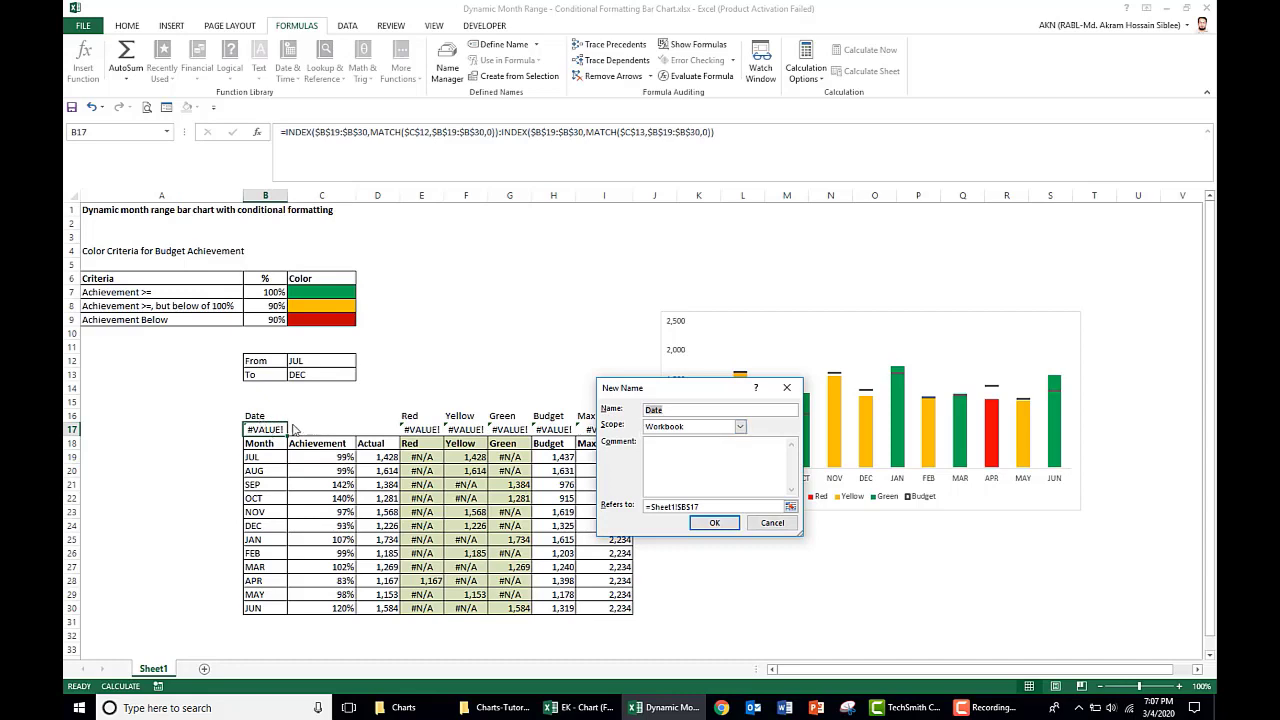
pyautogui.moveTo(700, 506); pyautogui.dragTo(636, 508)
pyautogui.hotkey('ctrl', 'v')
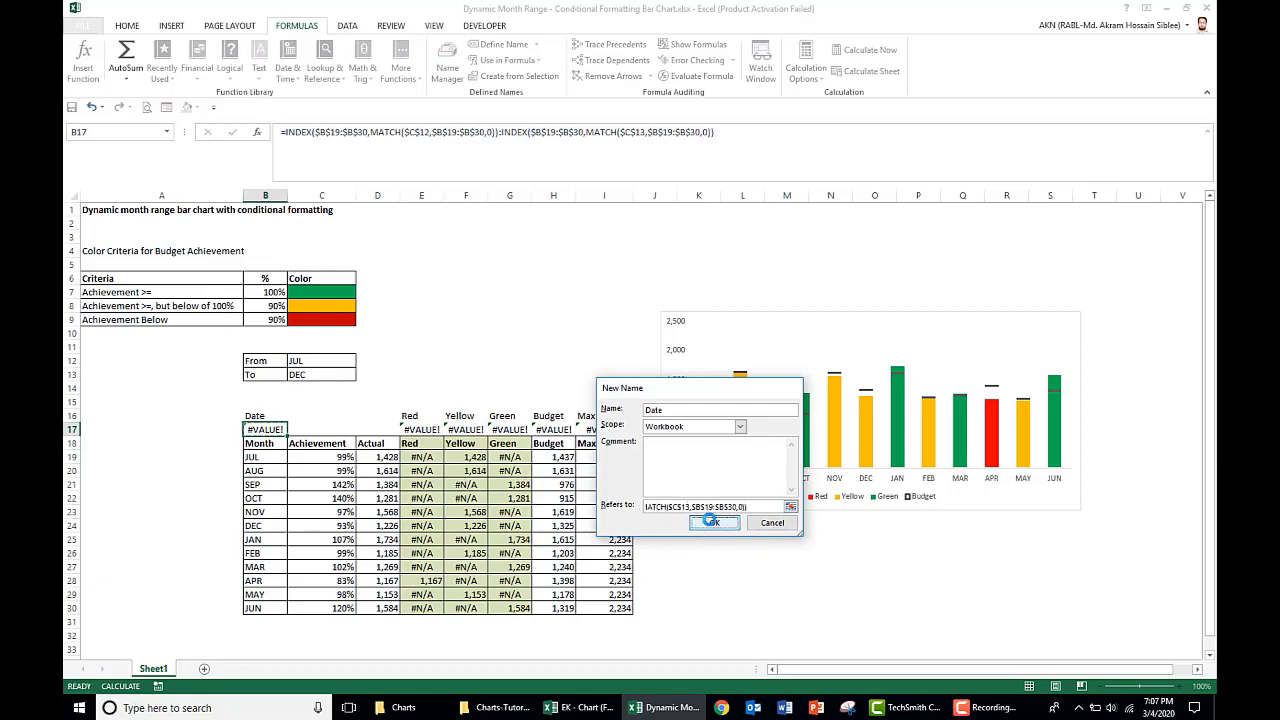
pyautogui.click(716, 524)
pyautogui.click(679, 570)
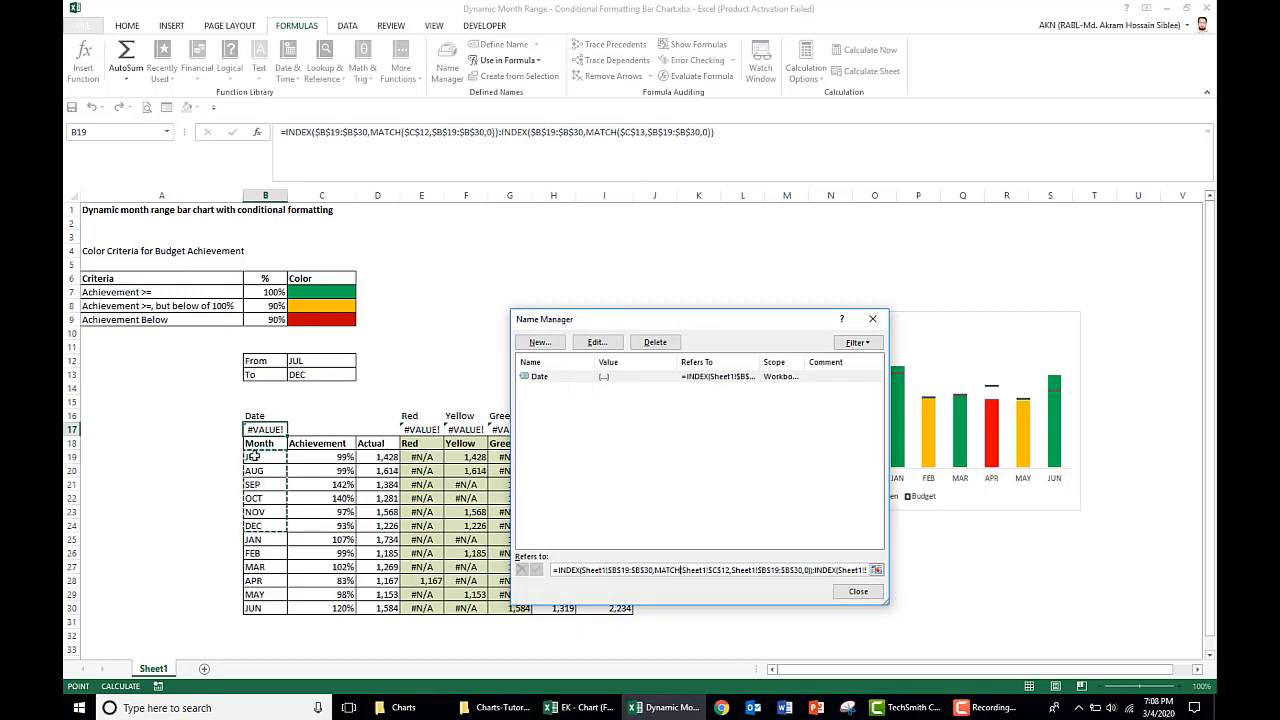
pyautogui.click(864, 596)
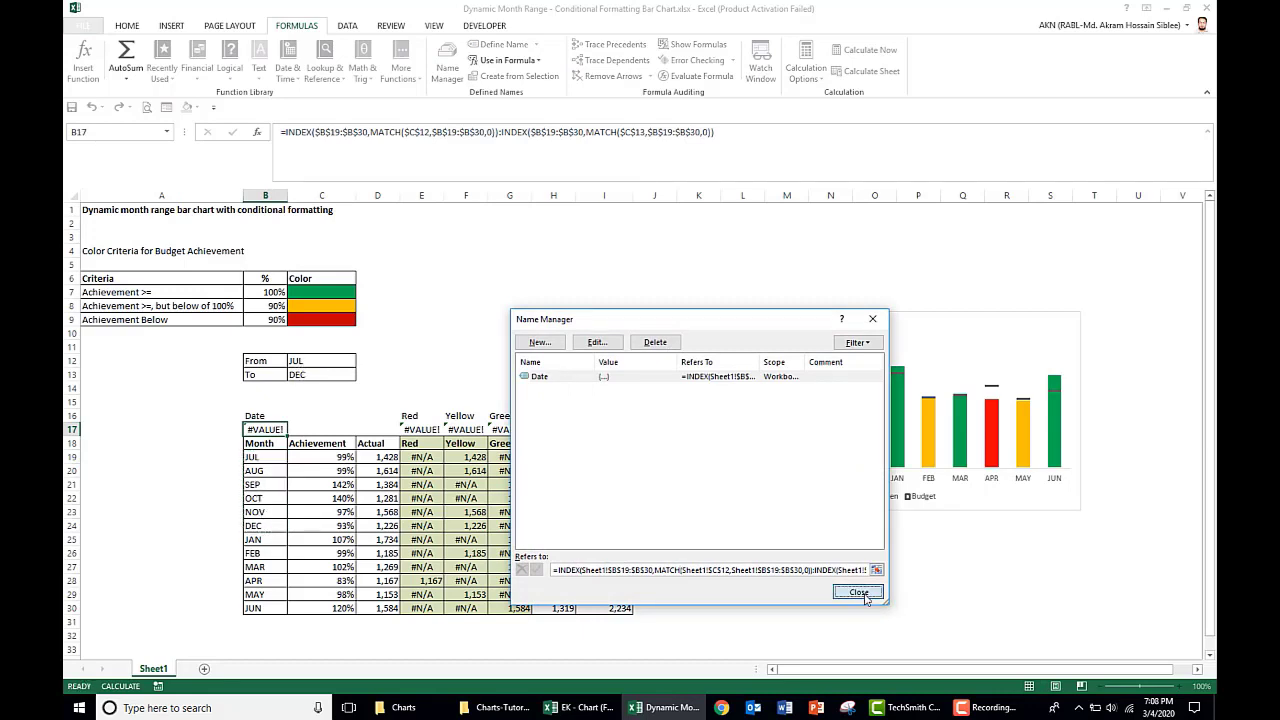
# Define a workbook name Red that refers to the range formula copied from E17, and check the range it covers
pyautogui.click(421, 429)
pyautogui.moveTo(736, 143); pyautogui.dragTo(559, 116)
pyautogui.hotkey('ctrl', 'c')
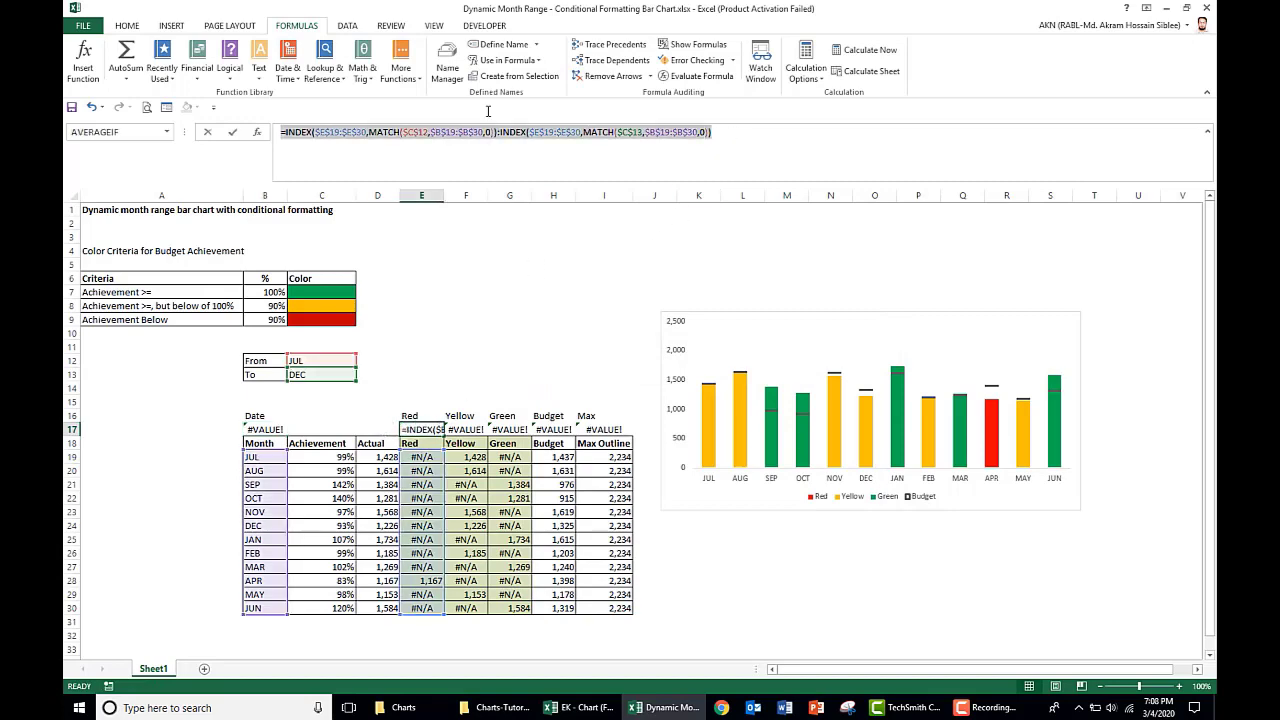
pyautogui.press('Escape')
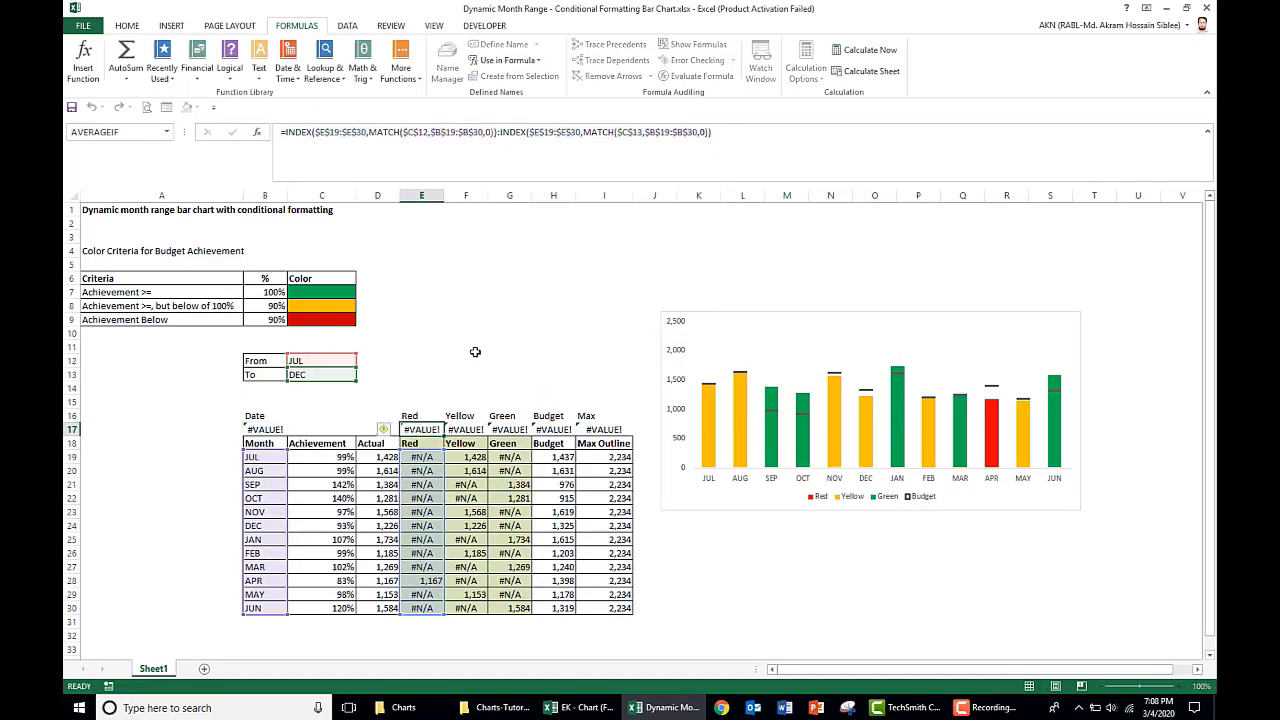
pyautogui.click(448, 72)
pyautogui.click(538, 344)
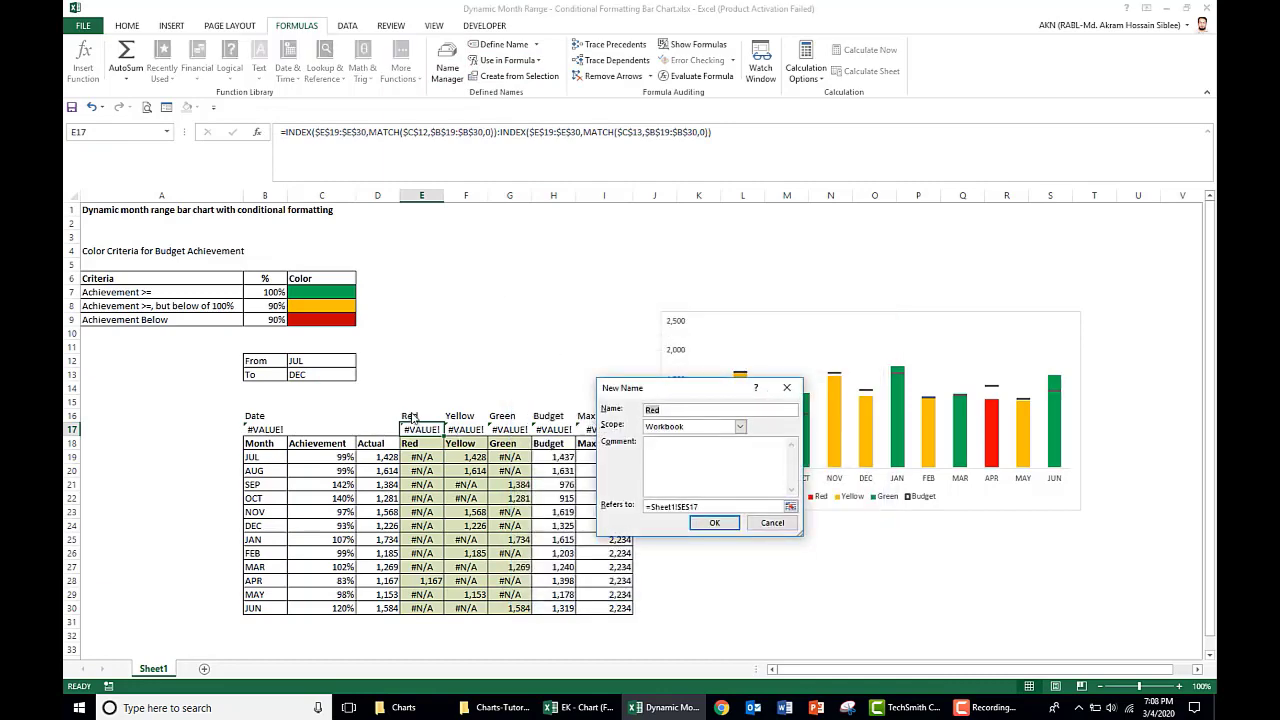
pyautogui.moveTo(706, 507); pyautogui.dragTo(645, 507)
pyautogui.hotkey('ctrl', 'v')
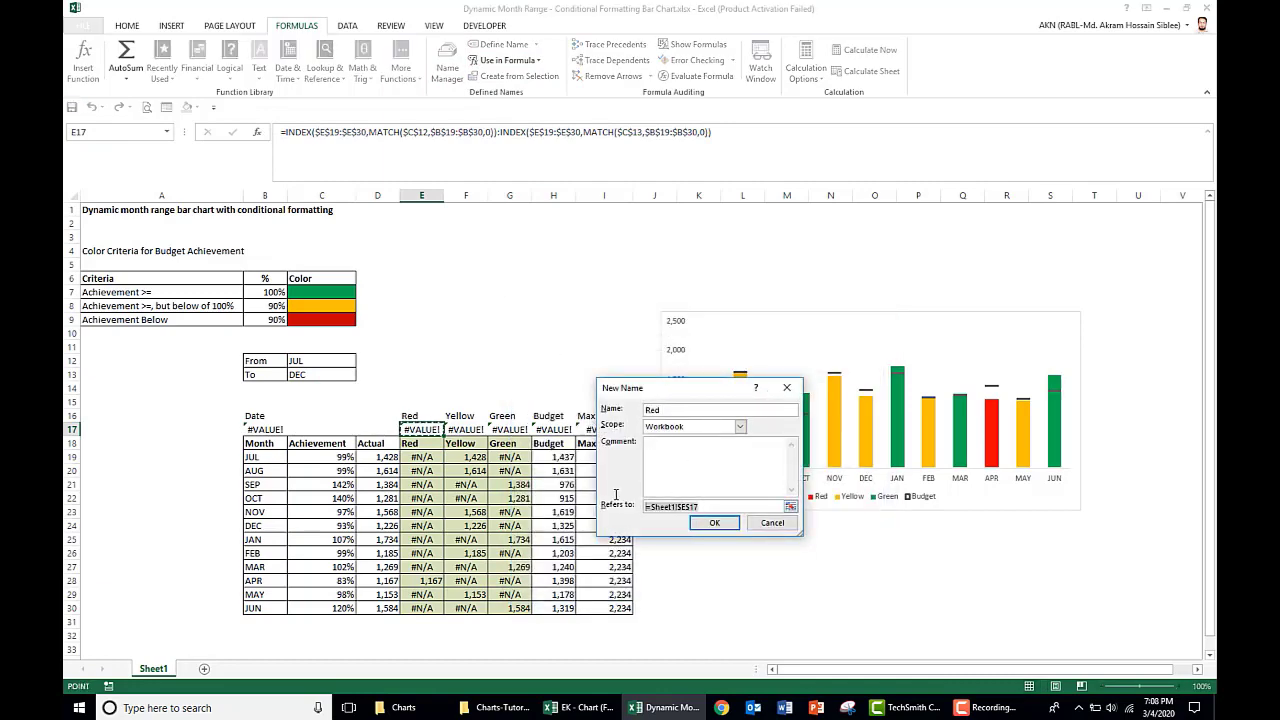
pyautogui.click(713, 522)
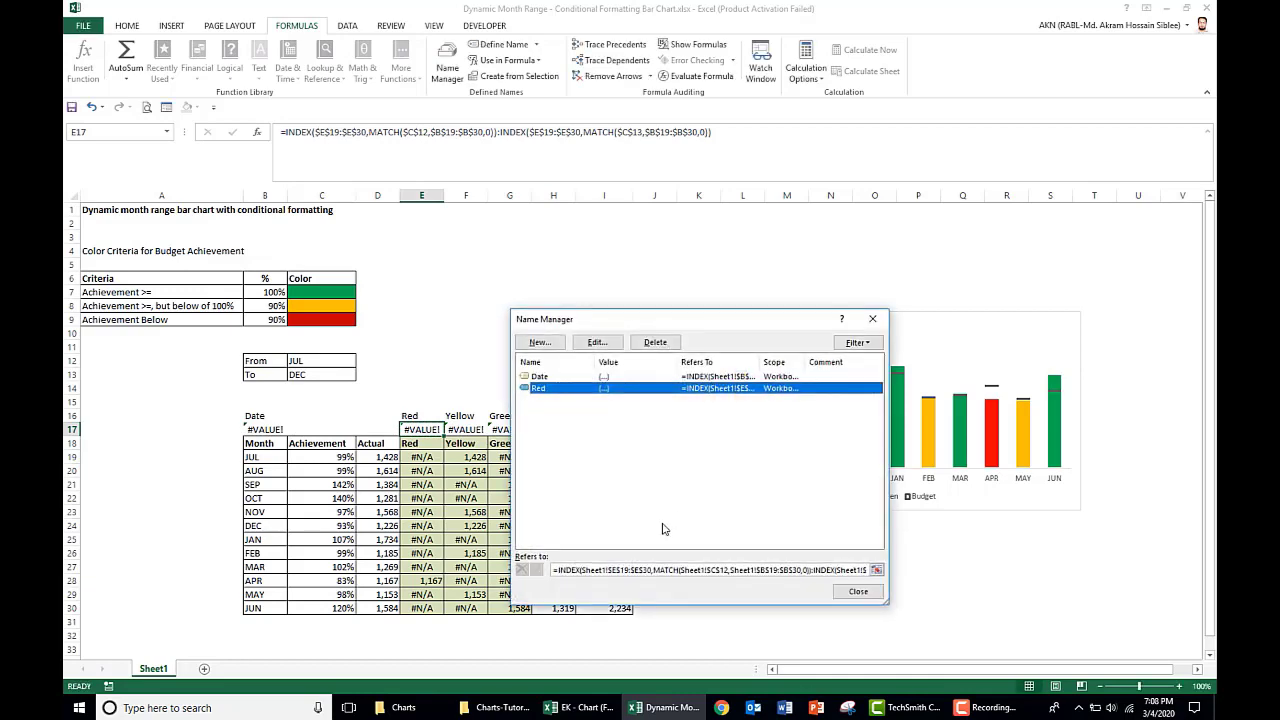
pyautogui.click(645, 569)
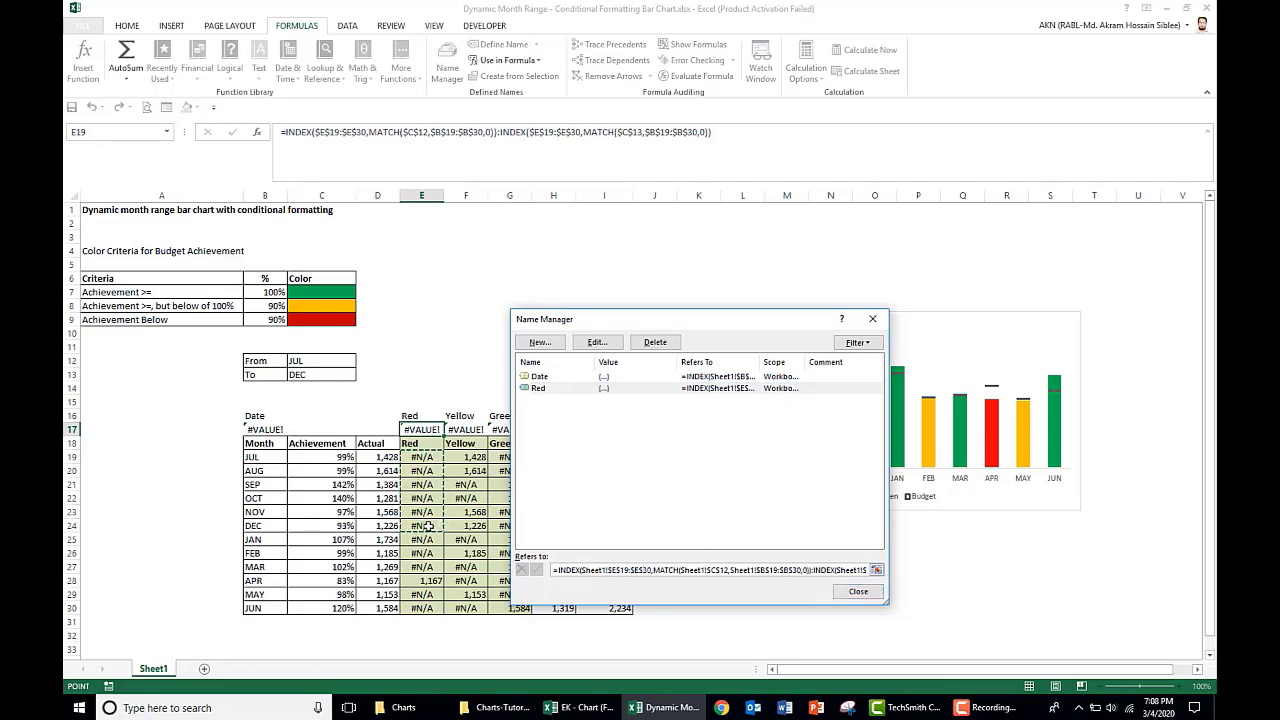
pyautogui.click(858, 591)
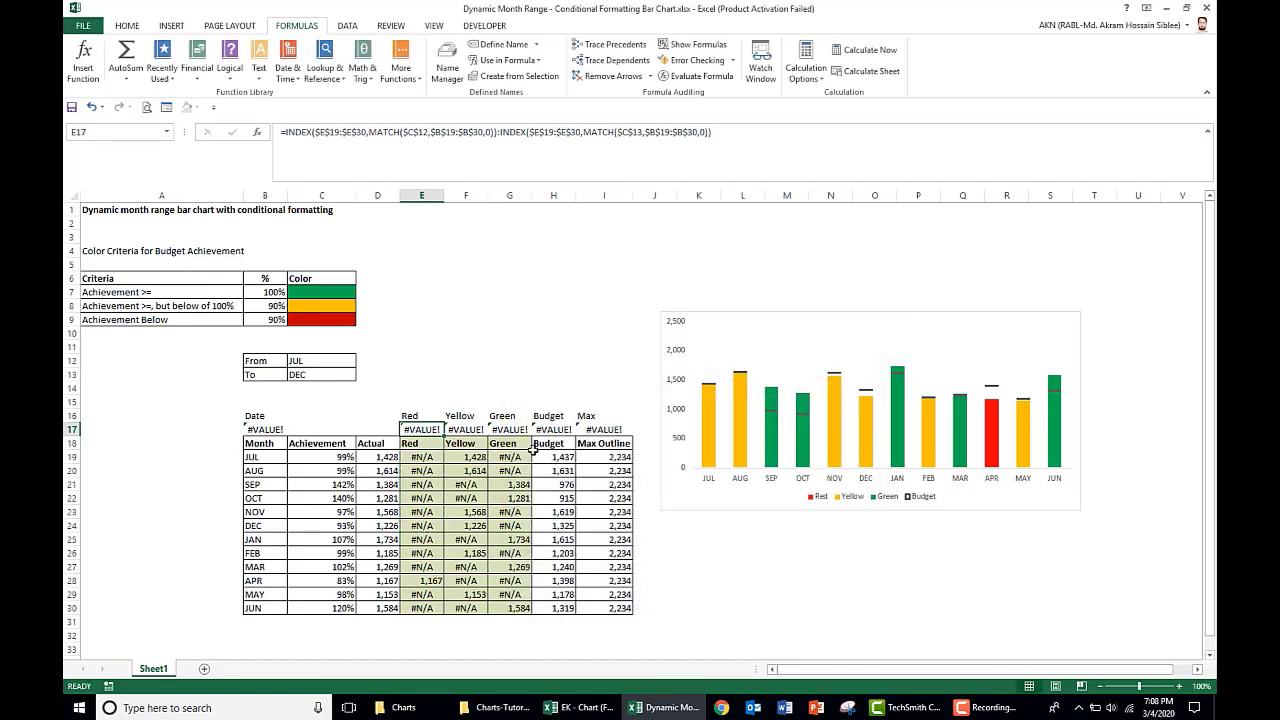
# Define a workbook name Yellow that refers to the range formula copied from F17, and check the range it covers
pyautogui.click(476, 429)
pyautogui.tripleClick(404, 132)
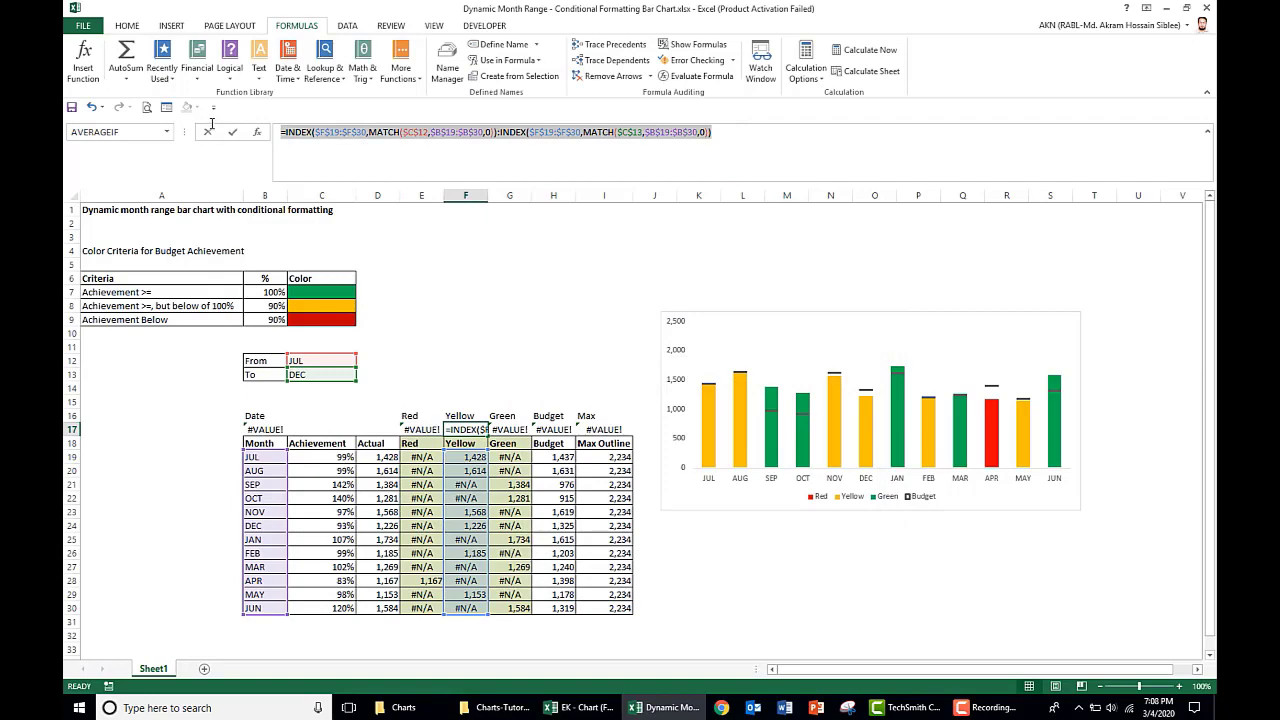
pyautogui.press('Escape')
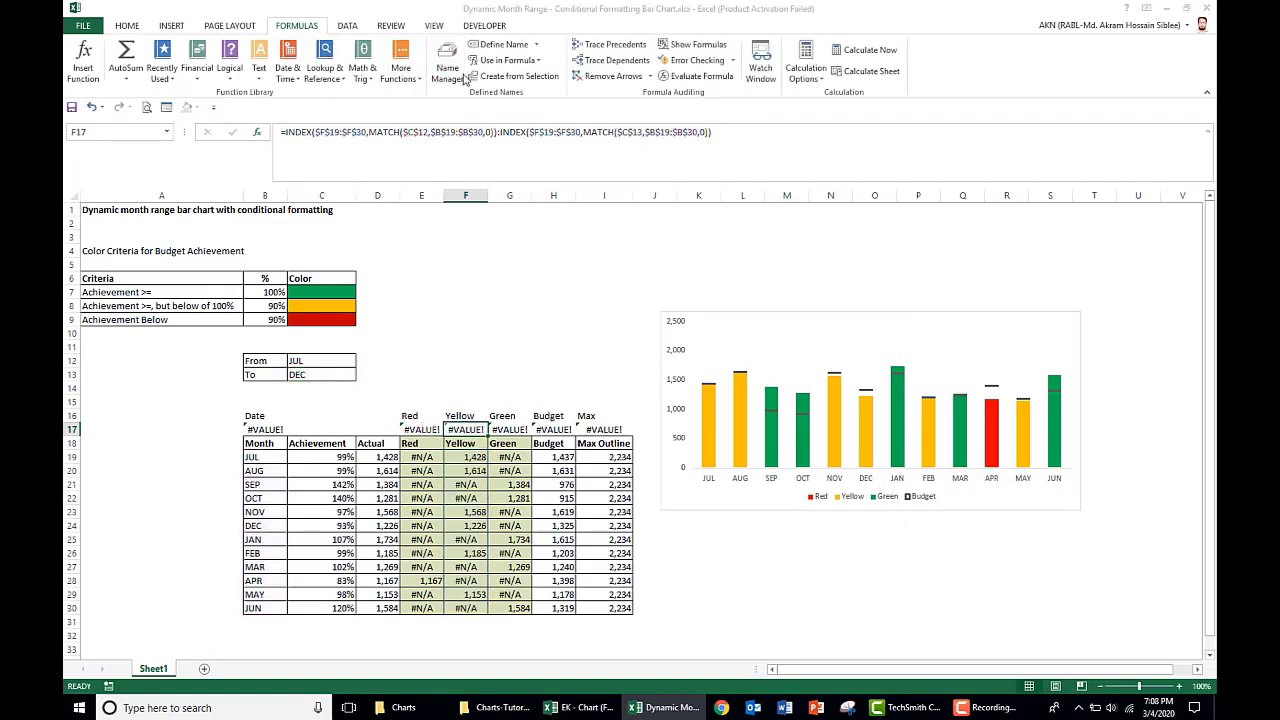
pyautogui.click(447, 66)
pyautogui.click(538, 342)
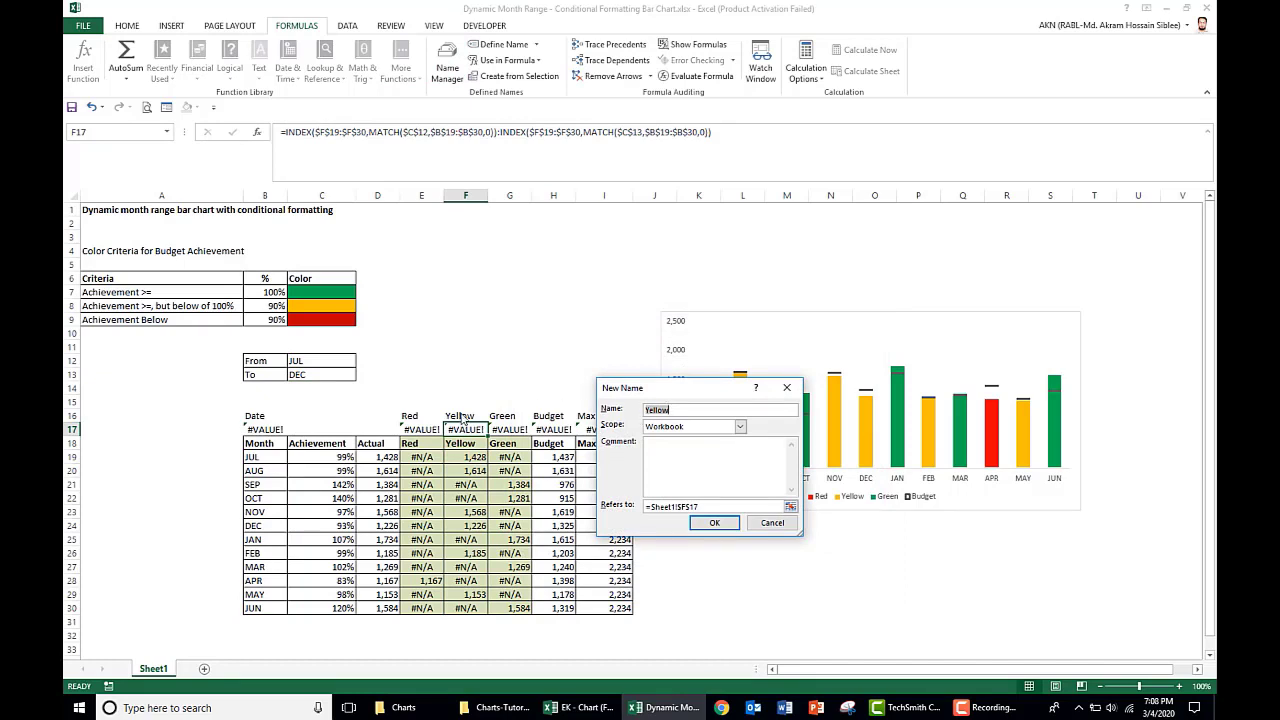
pyautogui.moveTo(712, 507); pyautogui.dragTo(644, 507)
pyautogui.hotkey('ctrl', 'v')
pyautogui.click(738, 524)
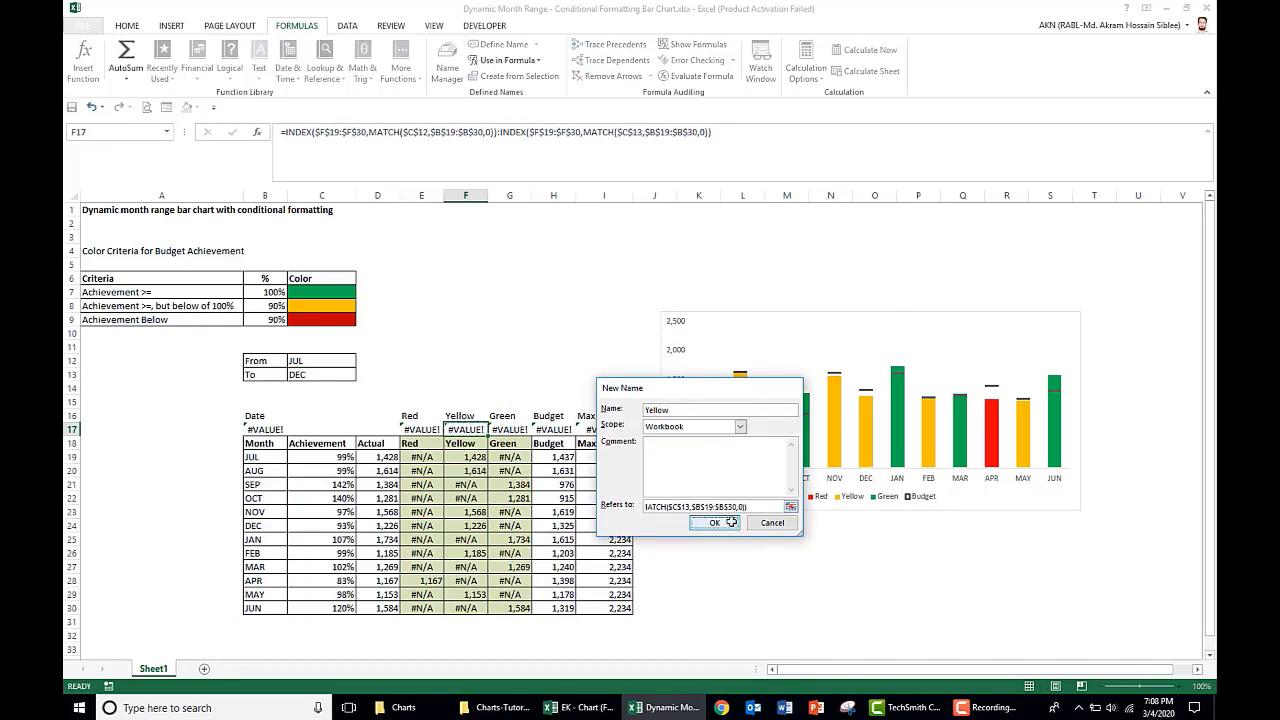
pyautogui.click(693, 570)
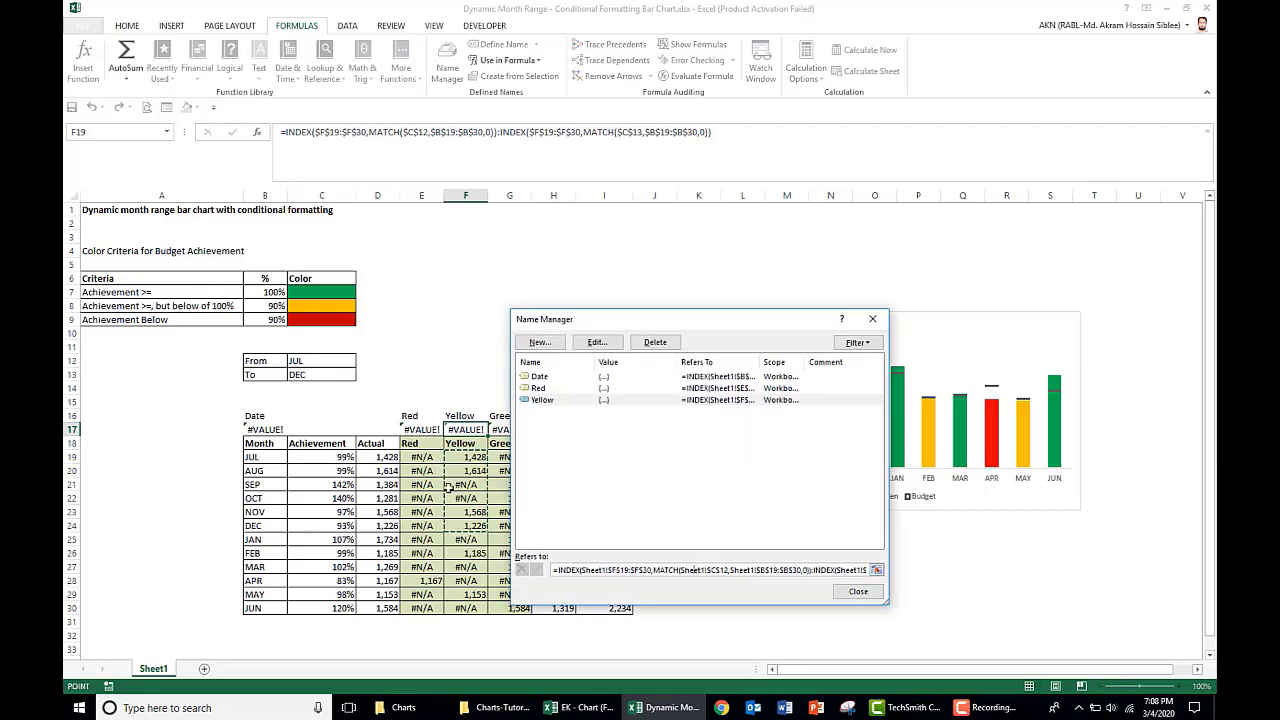
pyautogui.click(858, 591)
# Define a workbook name Green that refers to the range formula copied from G17, and check the range it covers
pyautogui.click(718, 132)
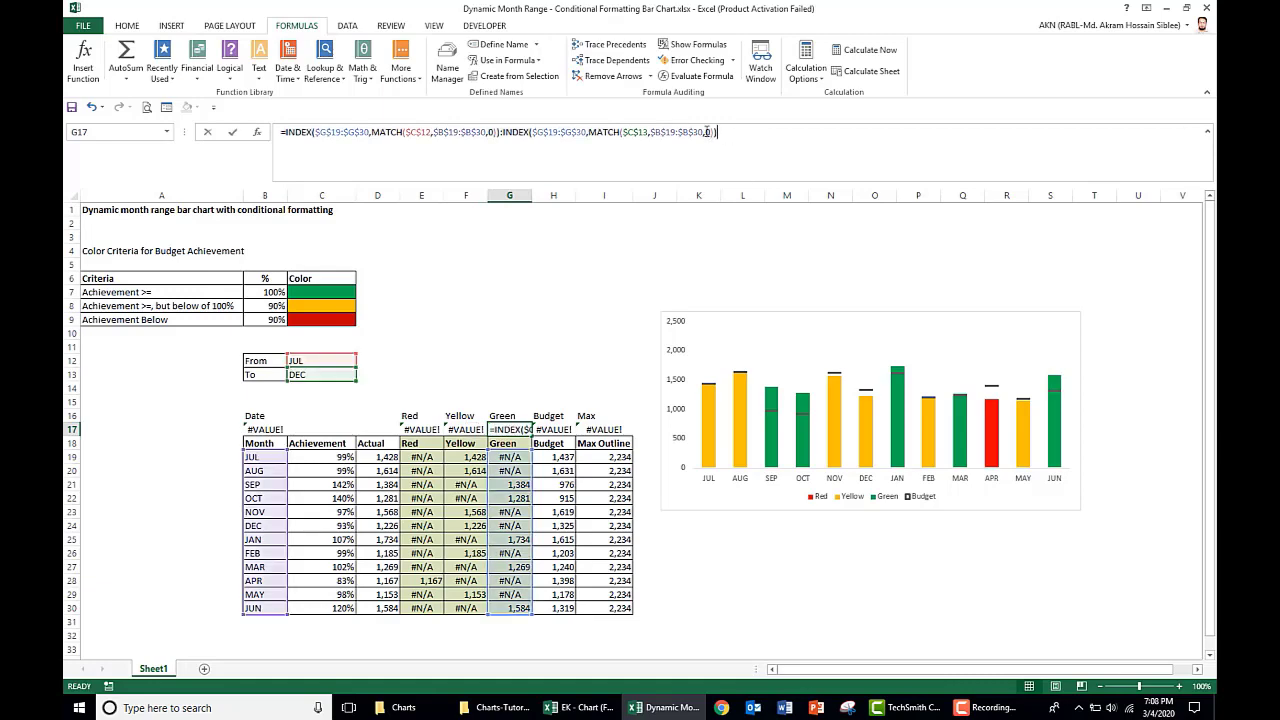
pyautogui.moveTo(718, 132); pyautogui.dragTo(224, 128)
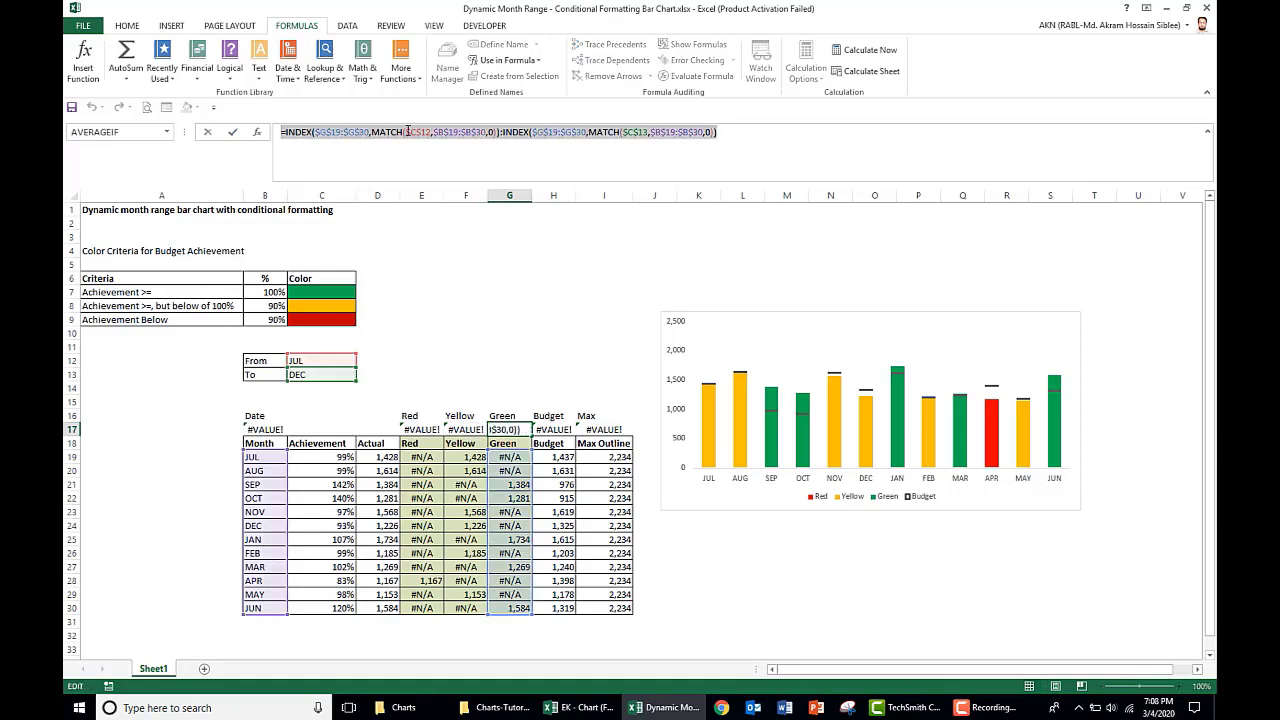
pyautogui.hotkey('ctrl', 'c')
pyautogui.press('Escape')
pyautogui.click(447, 62)
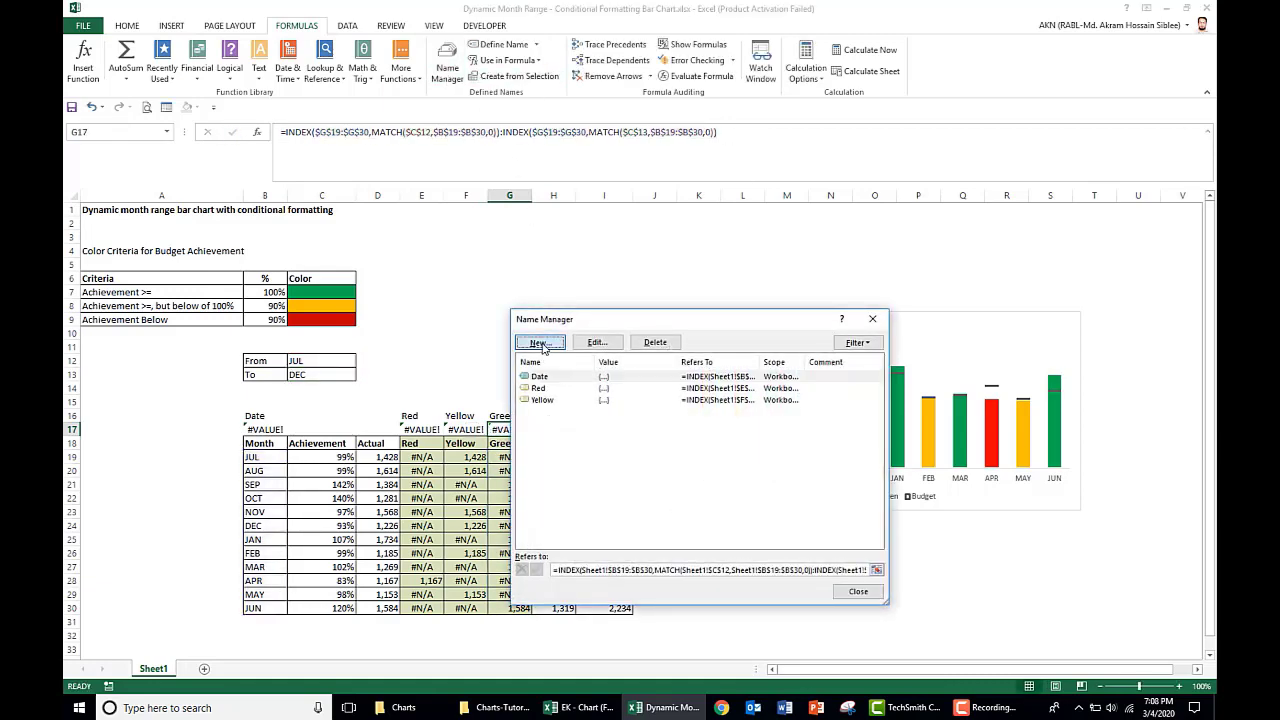
pyautogui.click(540, 343)
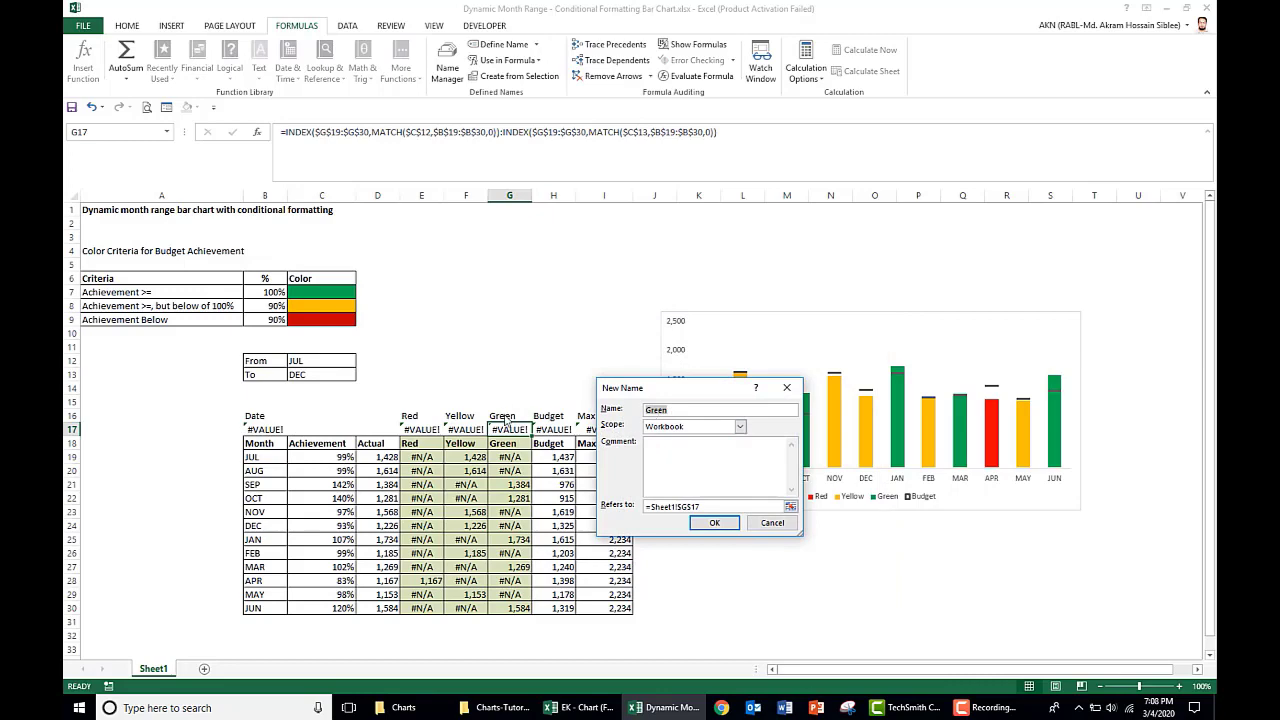
pyautogui.hotkey('ctrl', 'v')
pyautogui.click(715, 523)
pyautogui.click(690, 570)
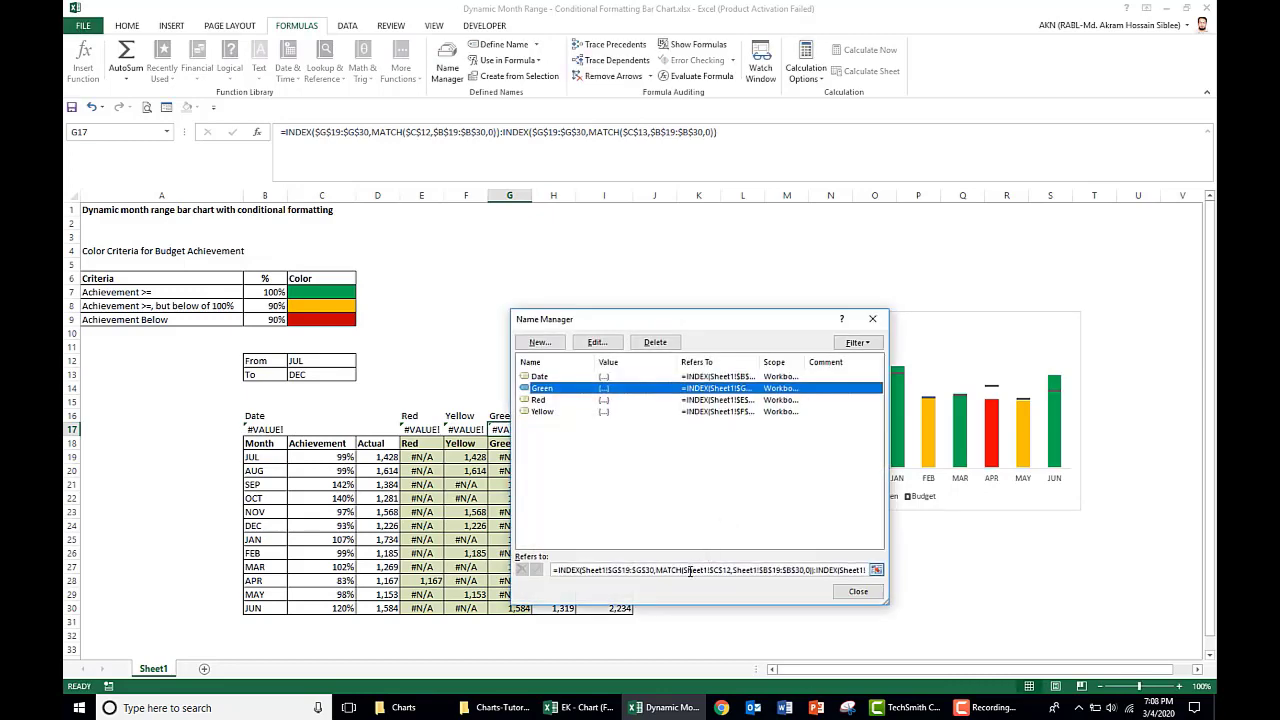
pyautogui.moveTo(500, 457); pyautogui.dragTo(500, 606)
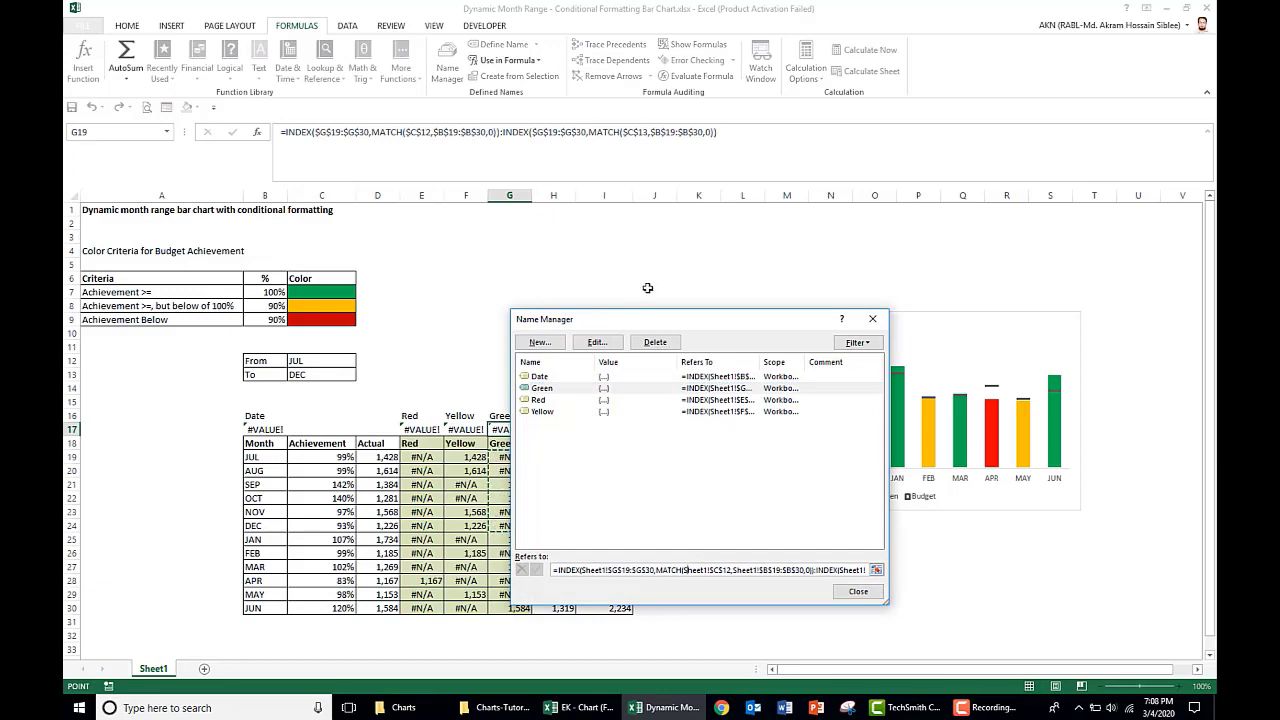
pyautogui.click(858, 591)
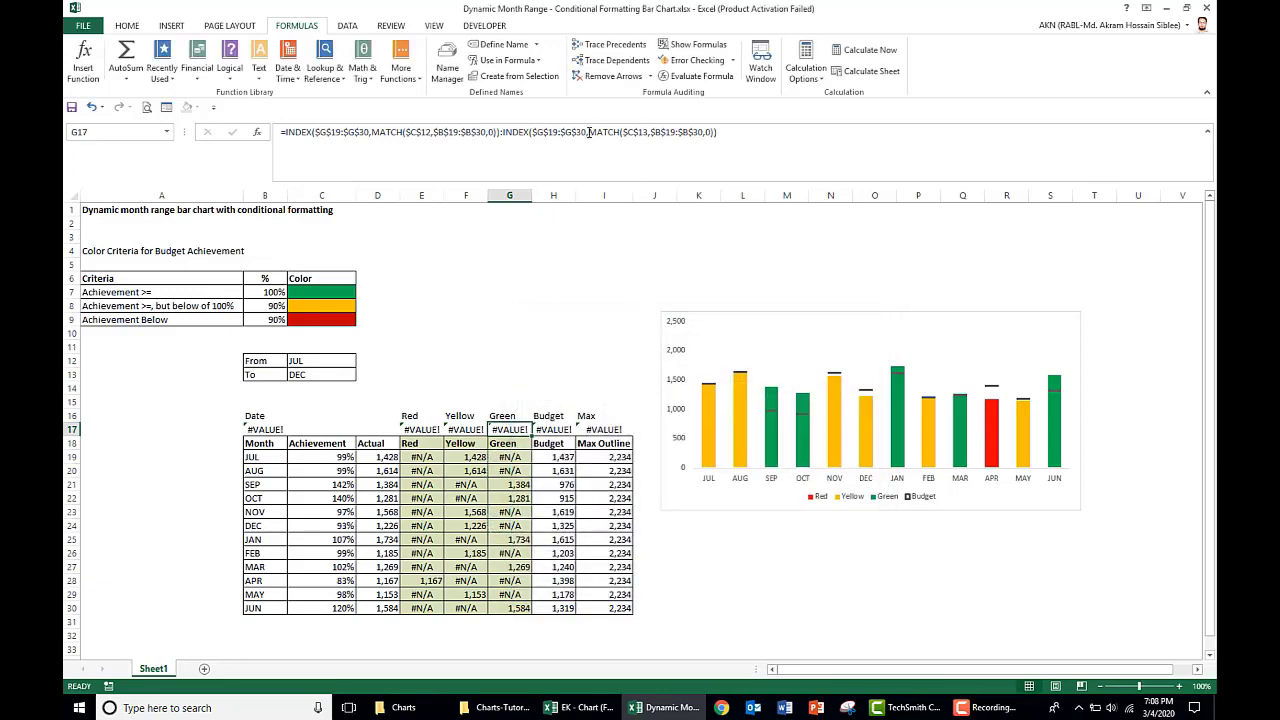
# Define a workbook name Budget that refers to the range formula copied from H17, and check the range it covers
pyautogui.click(553, 429)
pyautogui.tripleClick(338, 133)
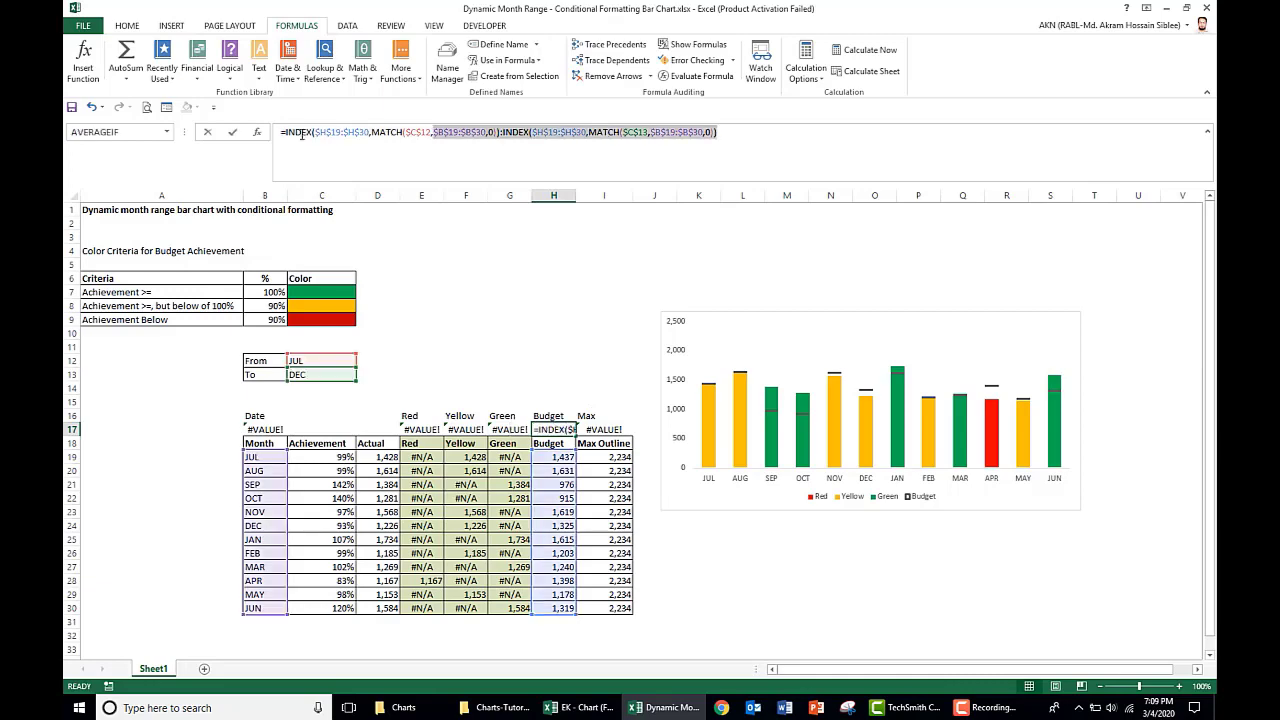
pyautogui.press('Escape')
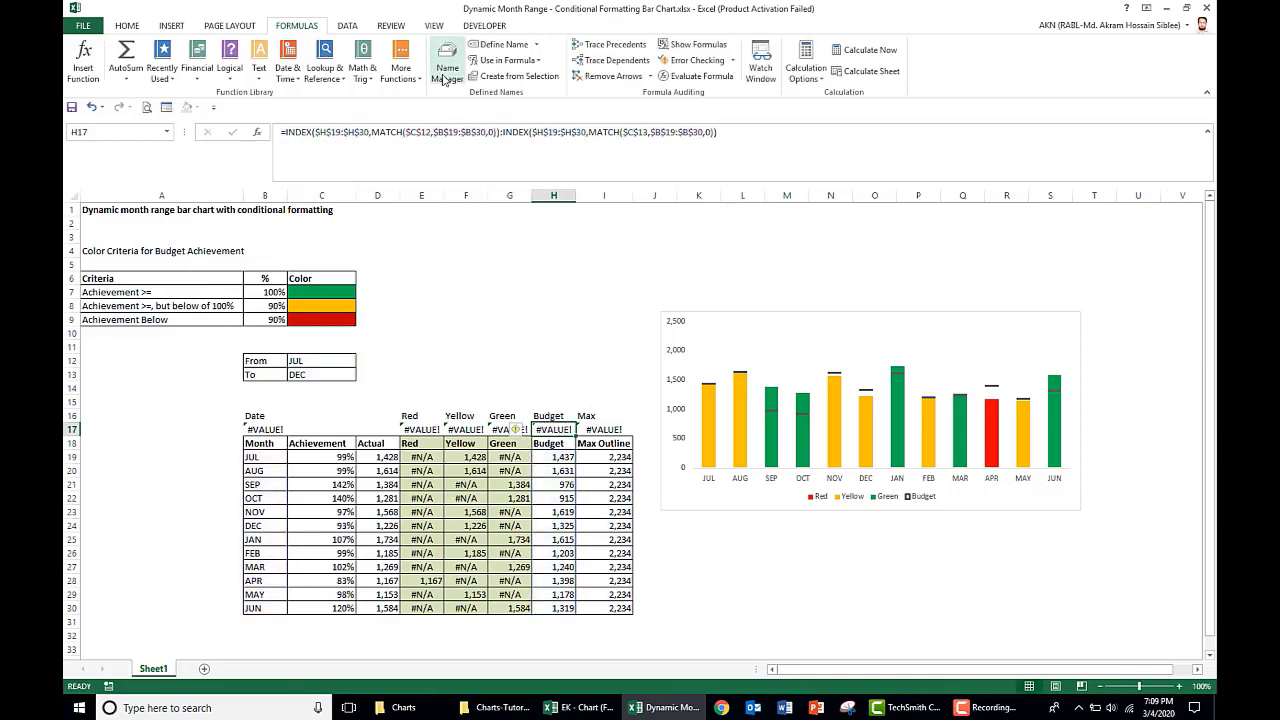
pyautogui.click(447, 62)
pyautogui.click(568, 344)
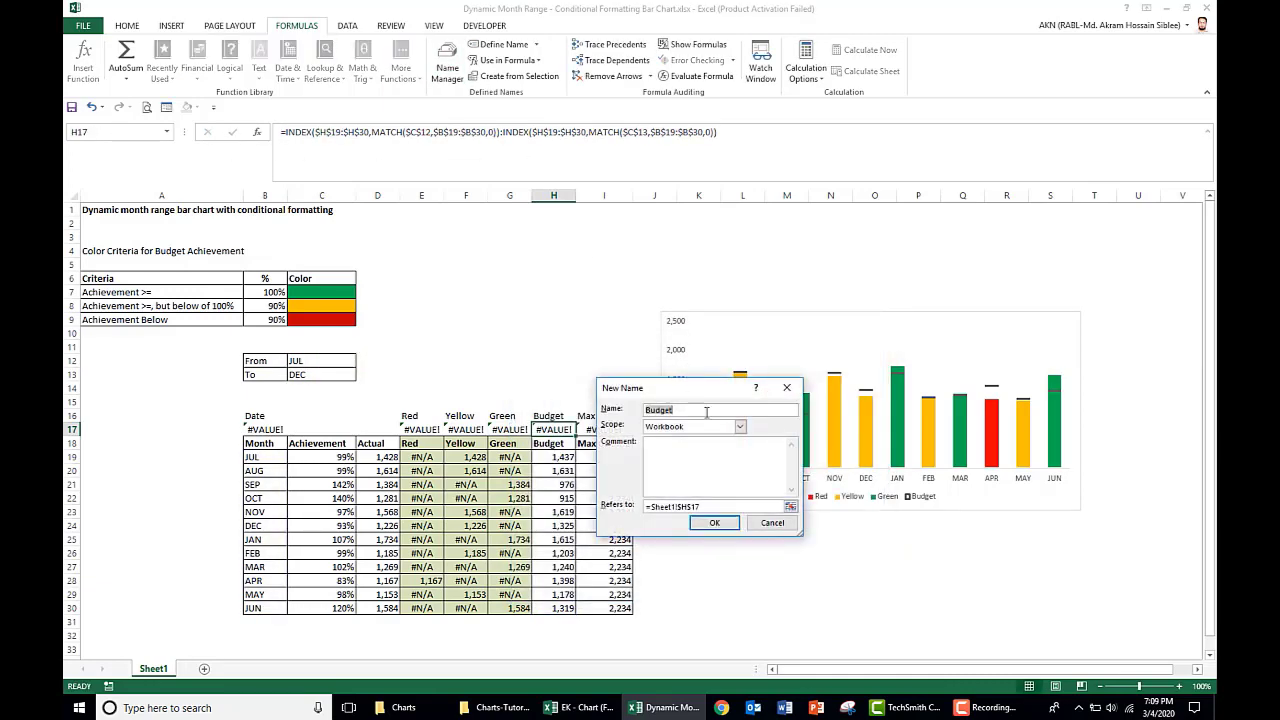
pyautogui.tripleClick(705, 507)
pyautogui.hotkey('ctrl', 'v')
pyautogui.click(714, 526)
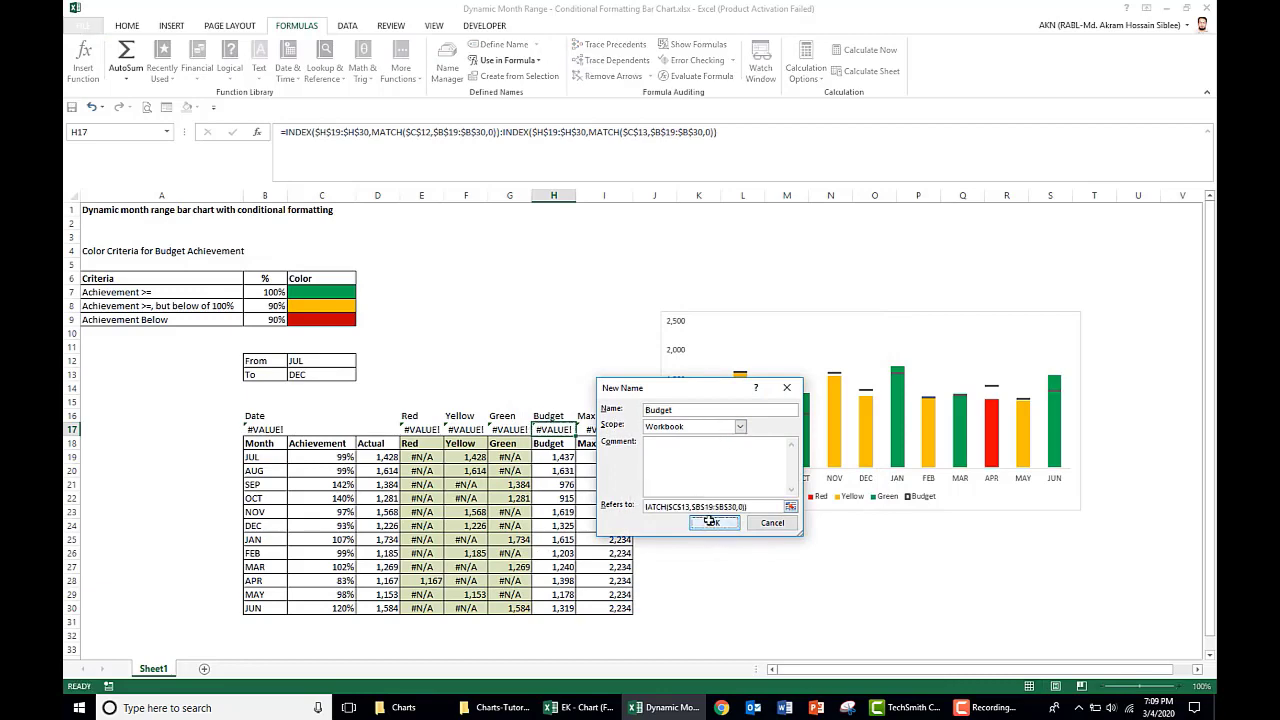
pyautogui.moveTo(750, 329); pyautogui.dragTo(967, 252)
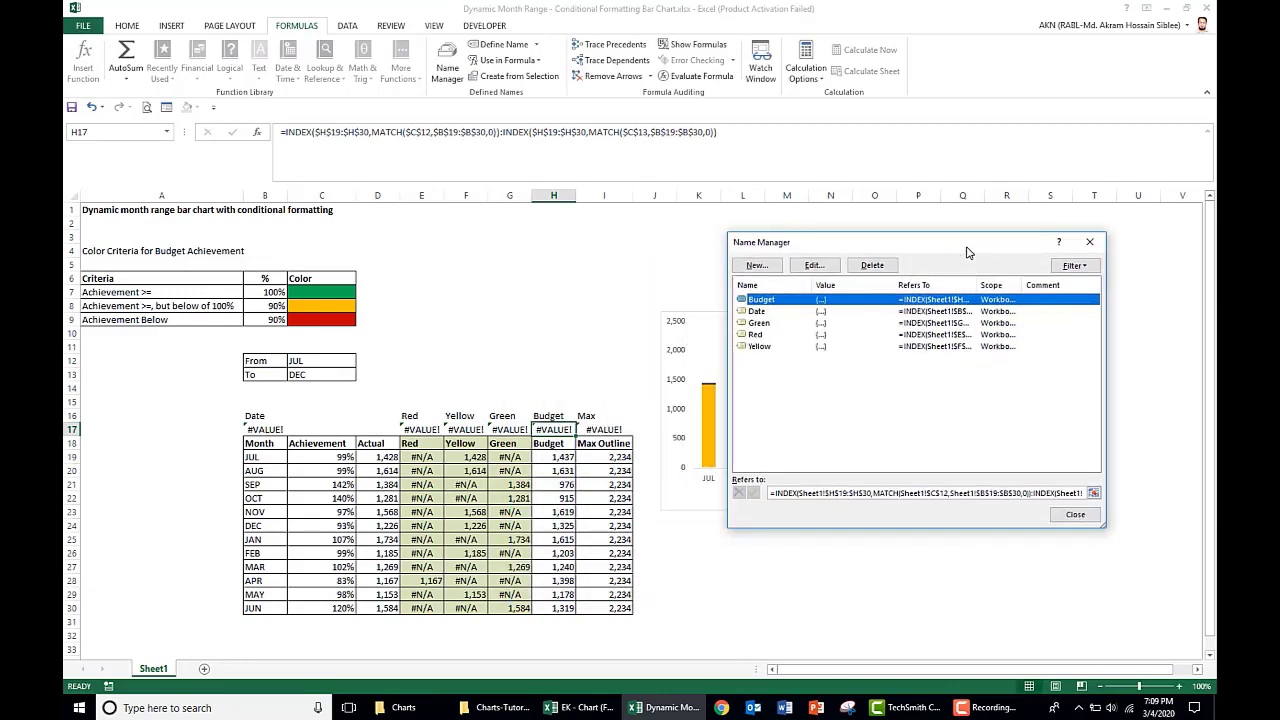
pyautogui.click(927, 495)
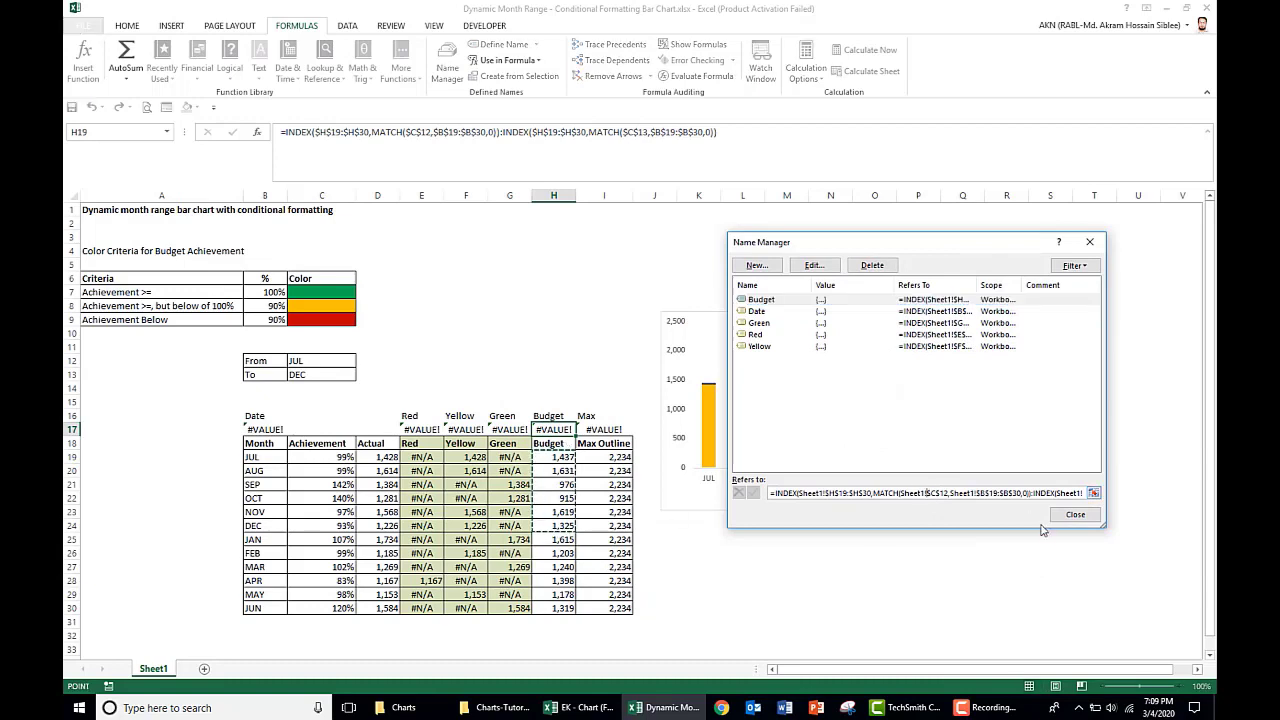
pyautogui.click(1070, 515)
# Define a workbook name Max that refers to the range formula copied from I17, and check the range it covers
pyautogui.click(606, 430)
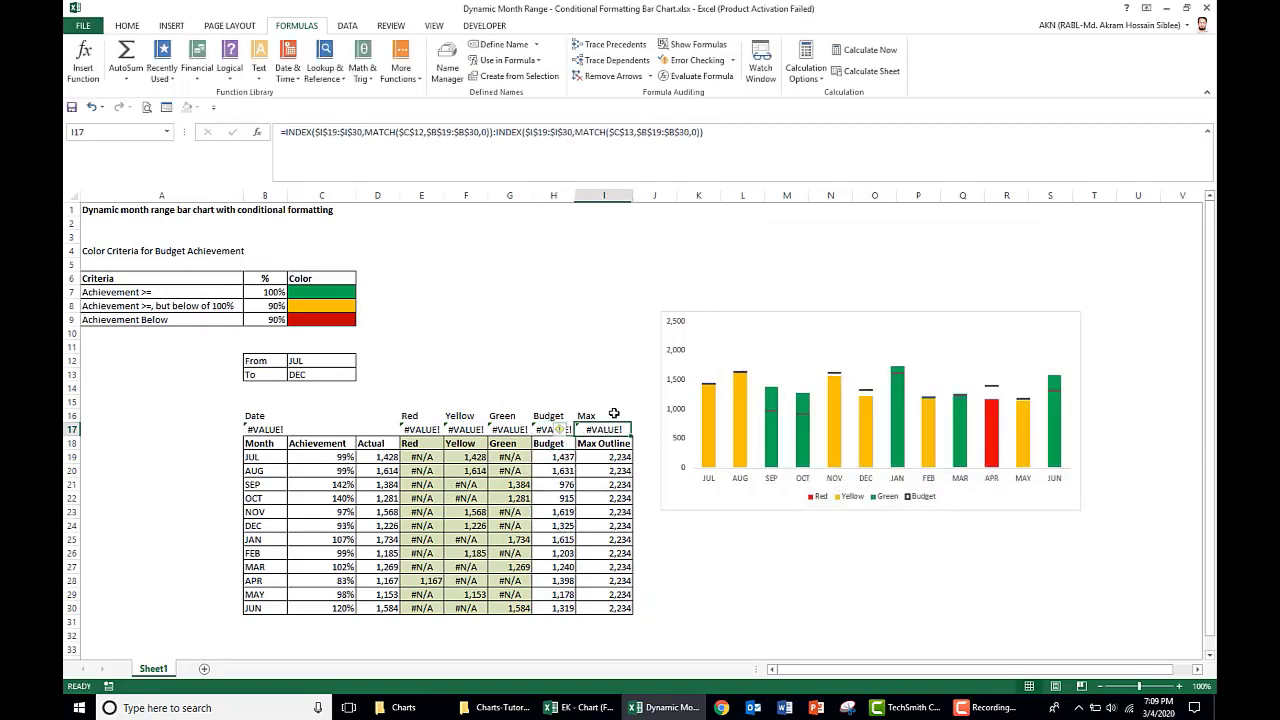
pyautogui.click(731, 138)
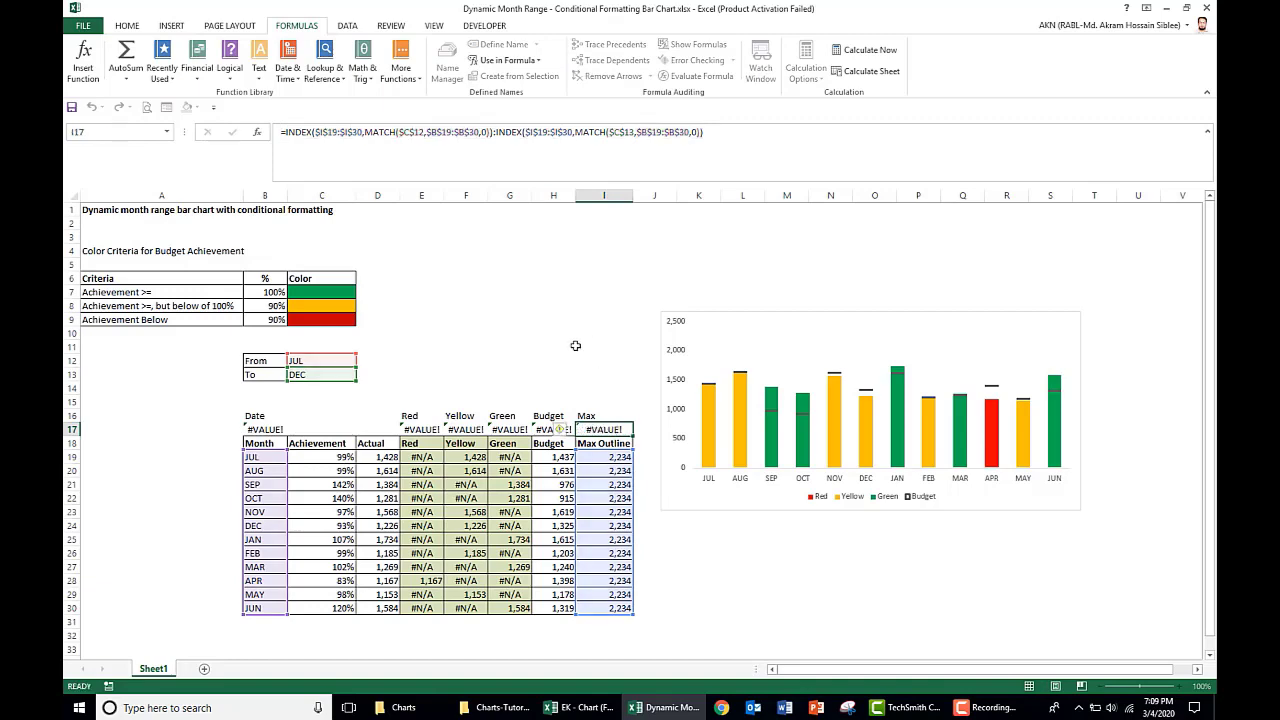
pyautogui.press('Escape')
pyautogui.click(447, 60)
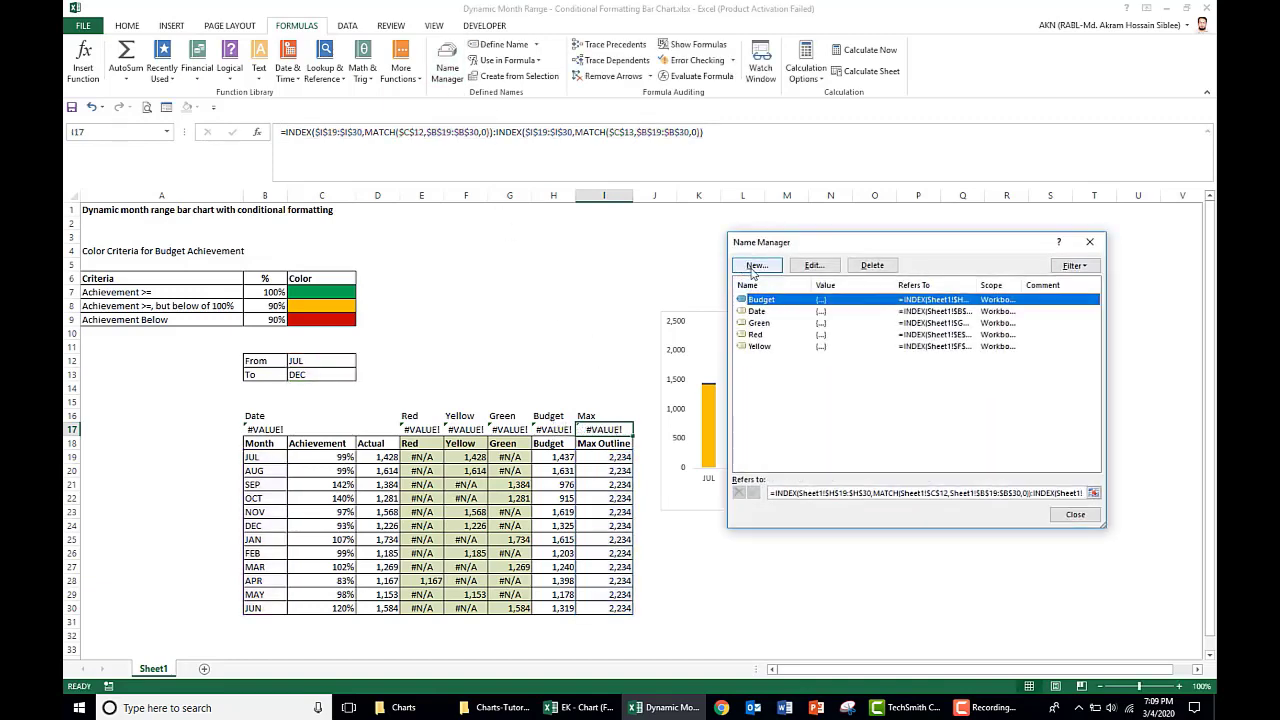
pyautogui.click(755, 266)
pyautogui.tripleClick(926, 430)
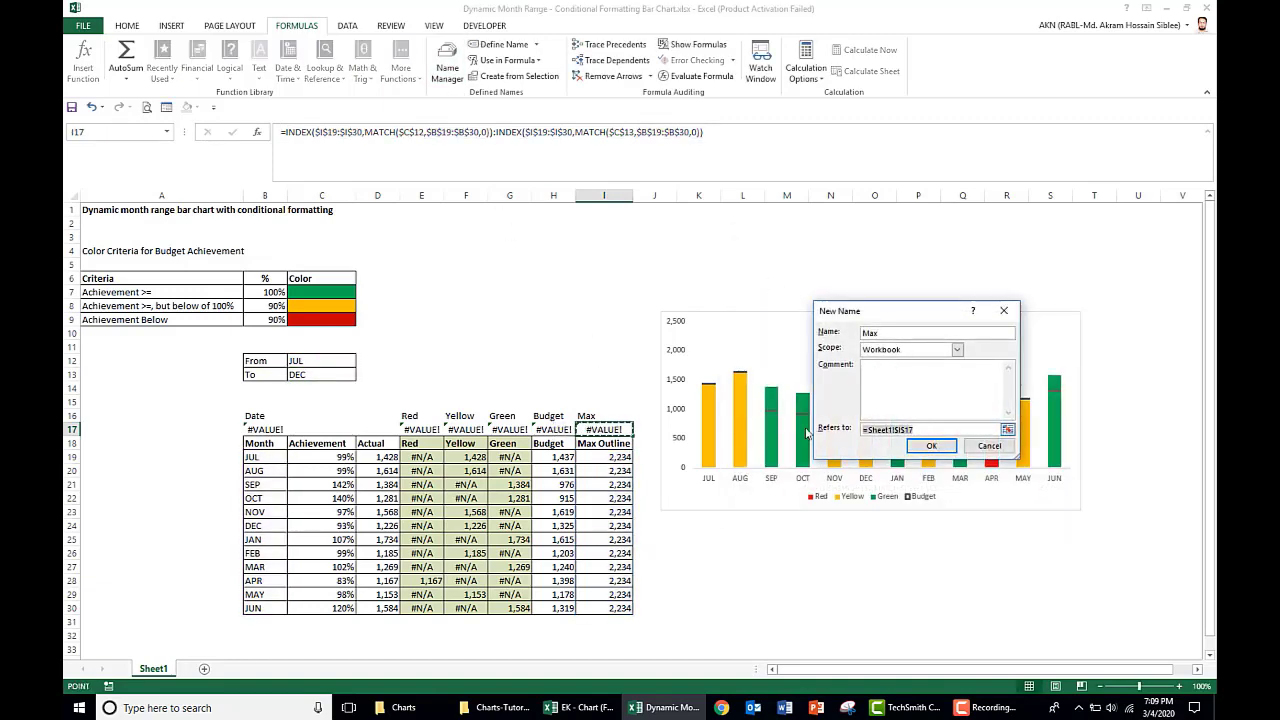
pyautogui.hotkey('ctrl', 'v')
pyautogui.click(931, 446)
pyautogui.click(1082, 493)
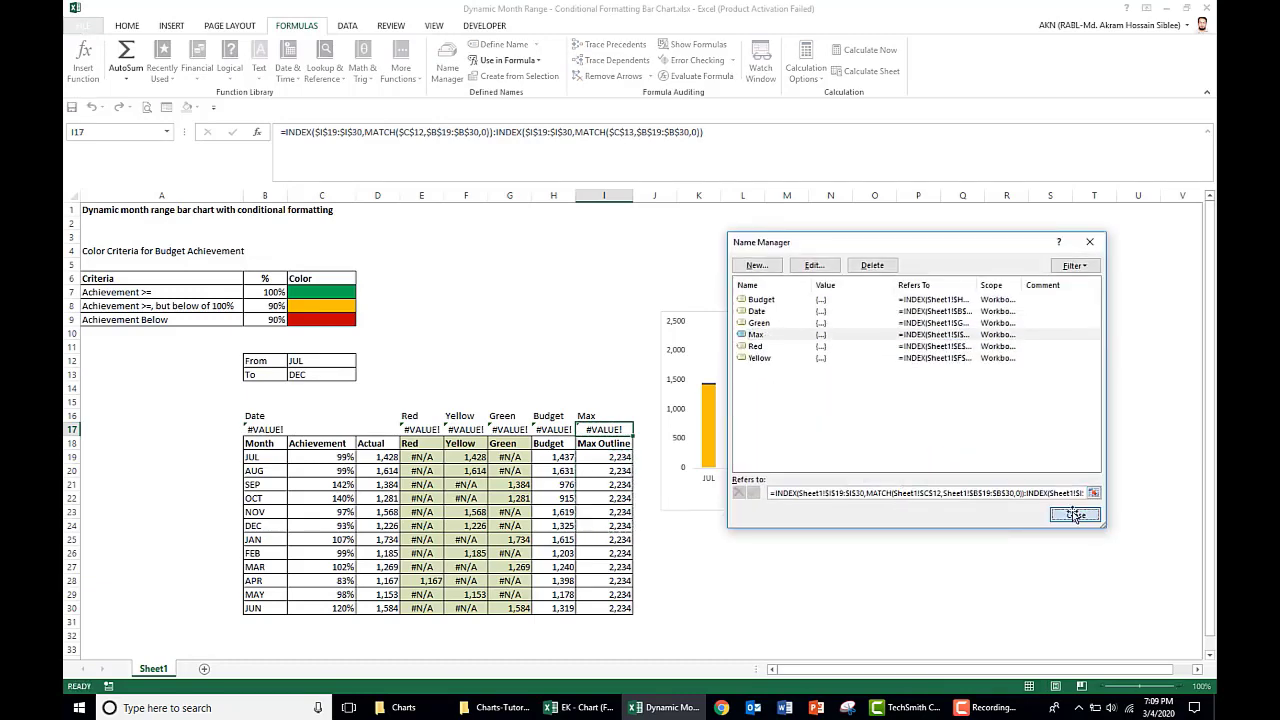
pyautogui.click(1075, 515)
pyautogui.click(700, 279)
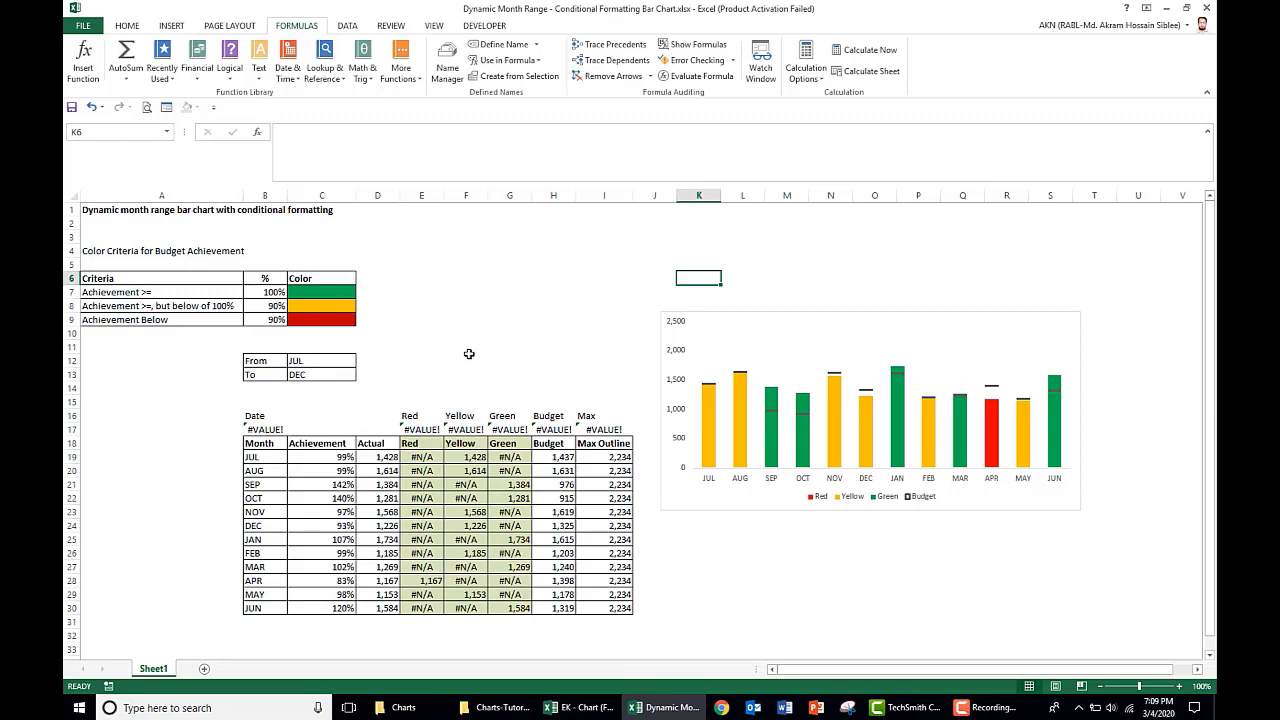
# Edit the bar chart's data source so the Red series takes its values from the defined name, =Sheet1!Red
pyautogui.rightClick(757, 353)
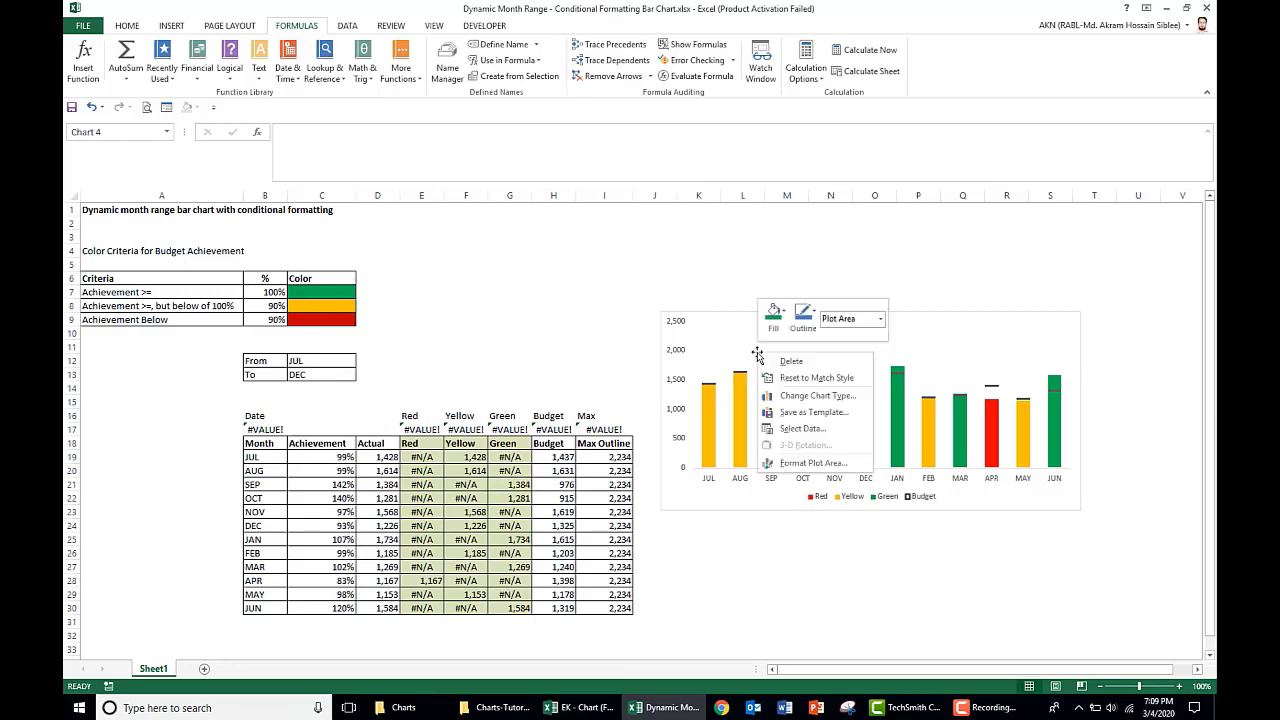
pyautogui.click(802, 428)
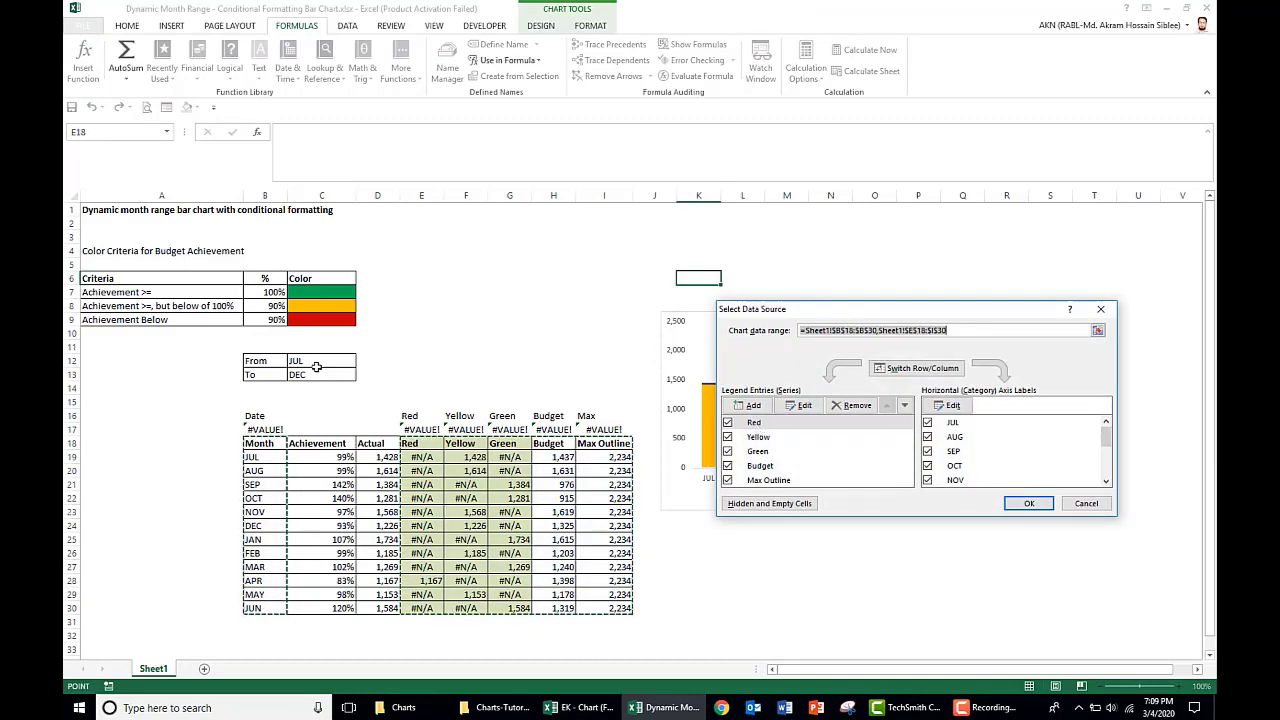
pyautogui.click(758, 424)
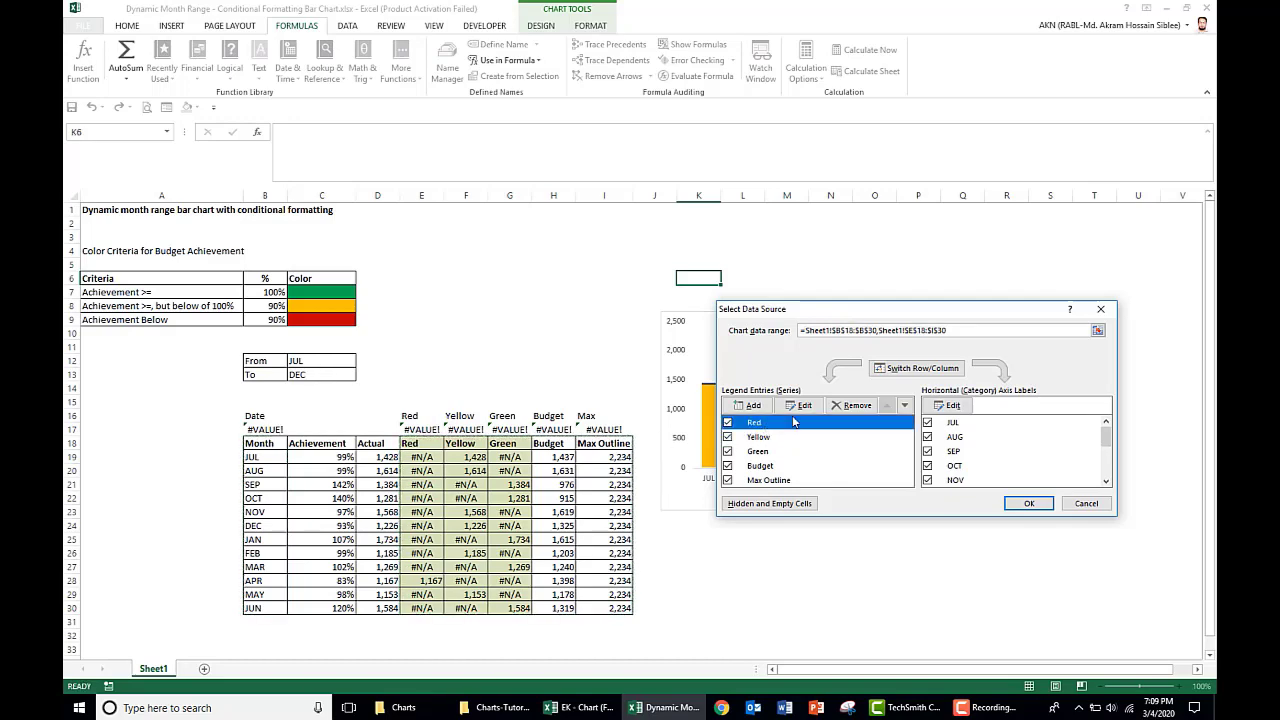
pyautogui.click(805, 405)
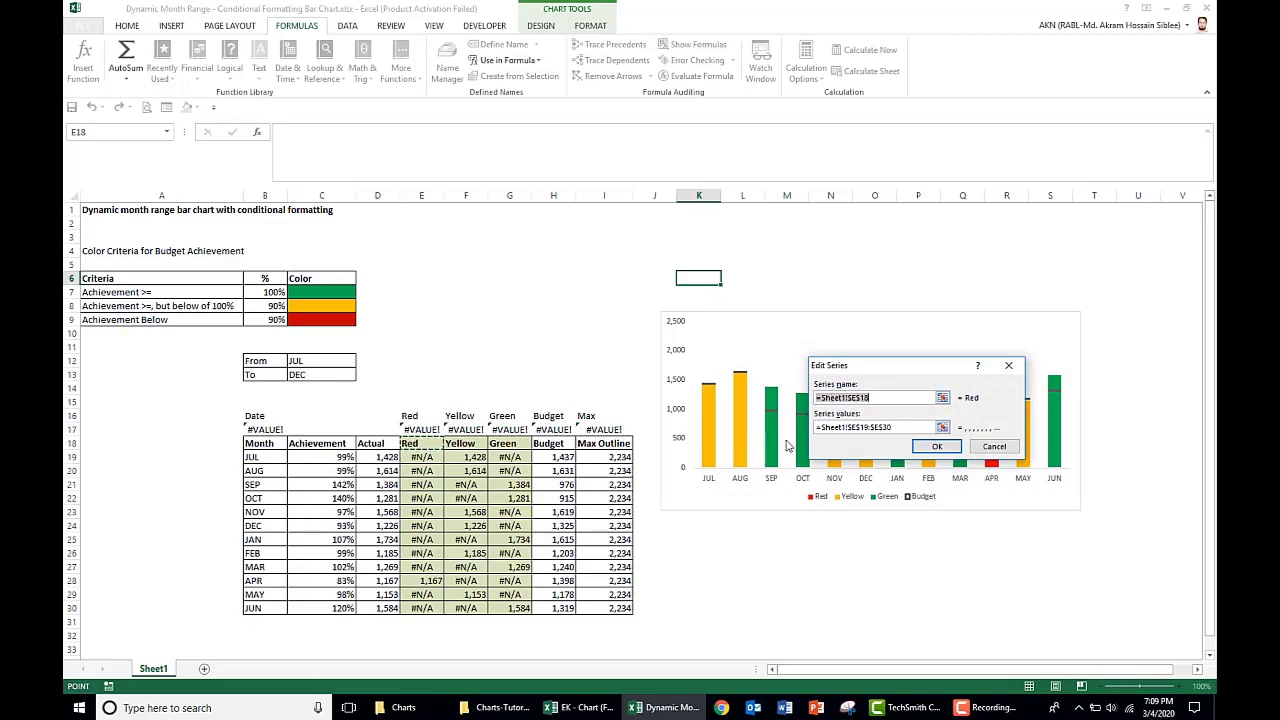
pyautogui.click(818, 428)
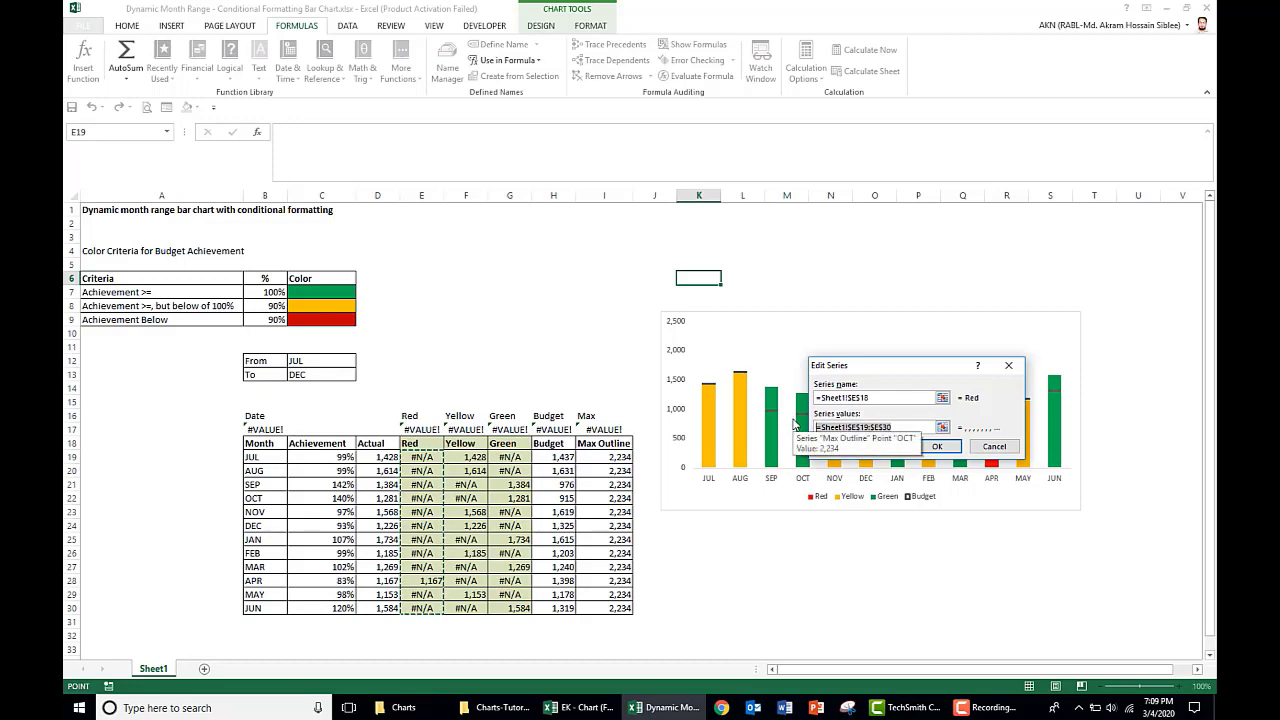
pyautogui.press('BackSpace')
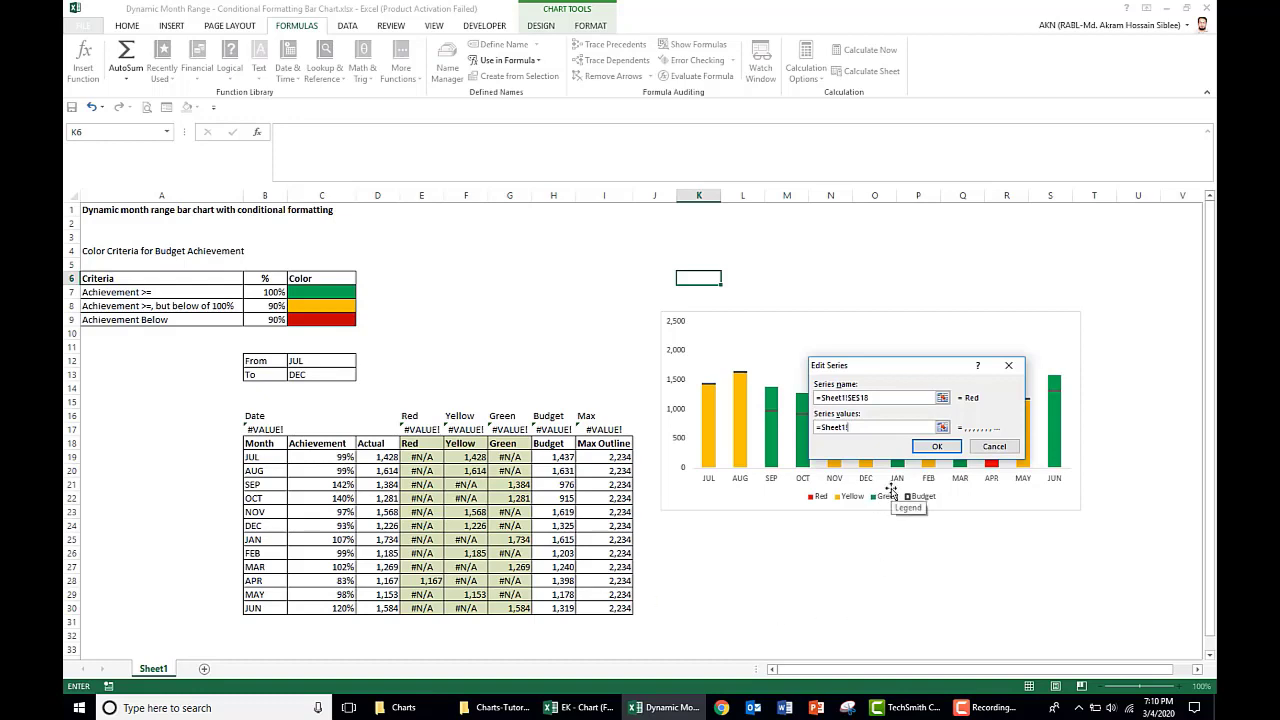
pyautogui.press('F3')
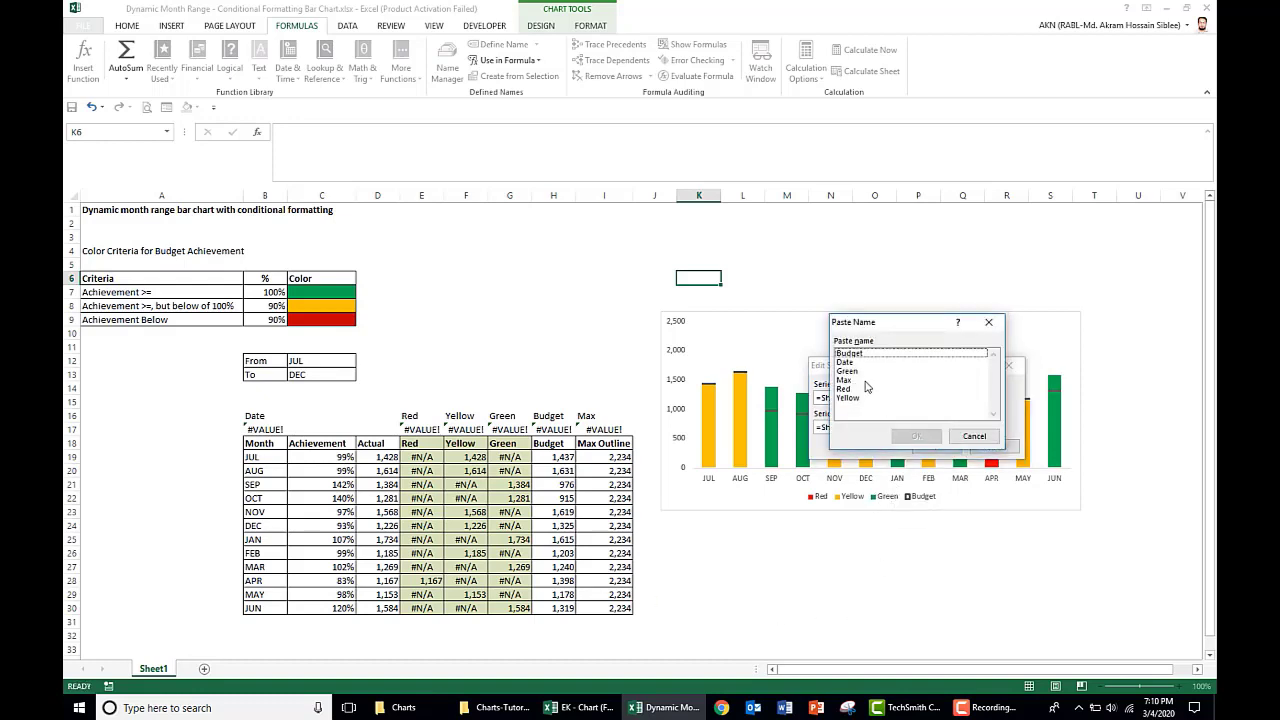
pyautogui.click(845, 389)
pyautogui.click(917, 436)
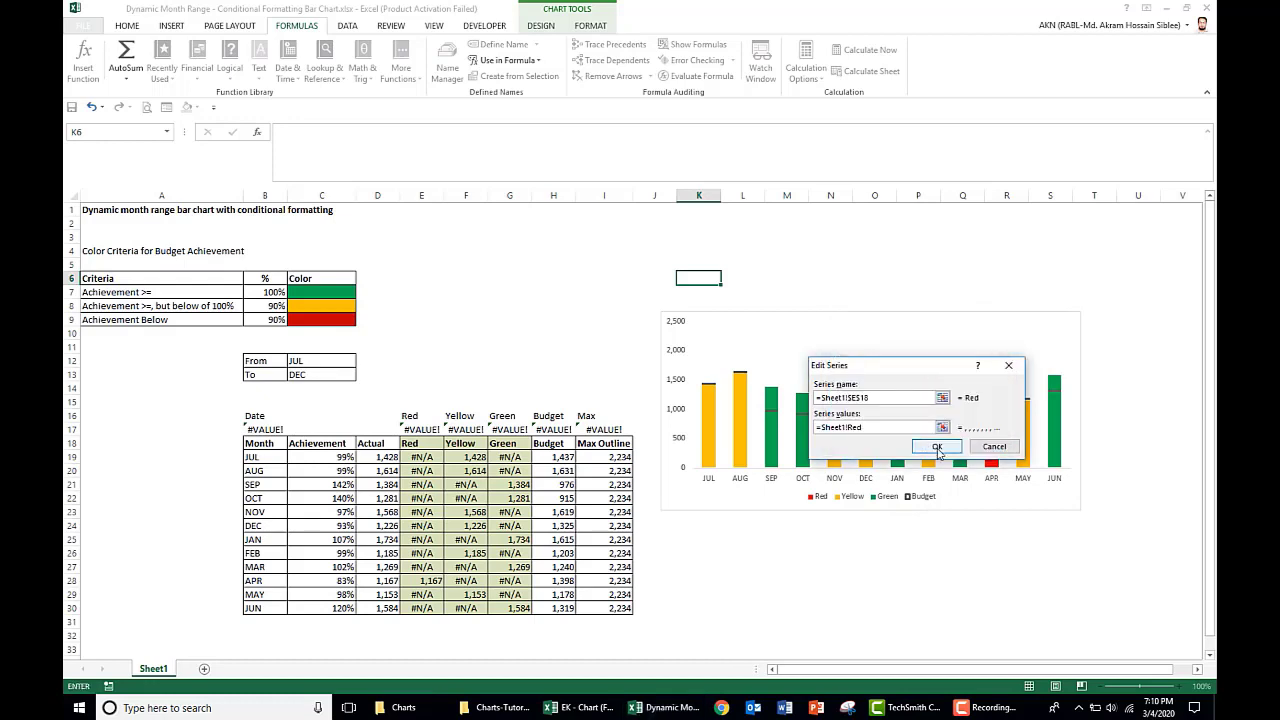
pyautogui.click(937, 447)
# Set the chart's Yellow series values to the defined name, =Sheet1!Yellow
pyautogui.click(760, 437)
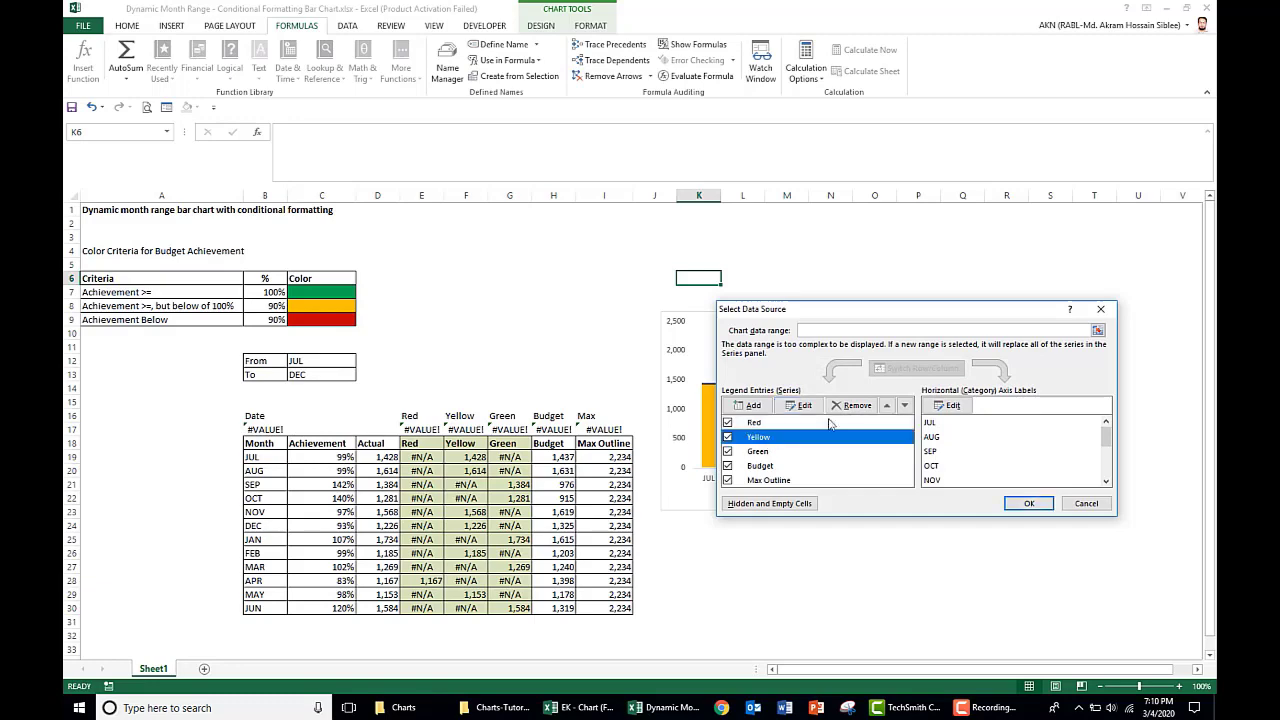
pyautogui.click(800, 405)
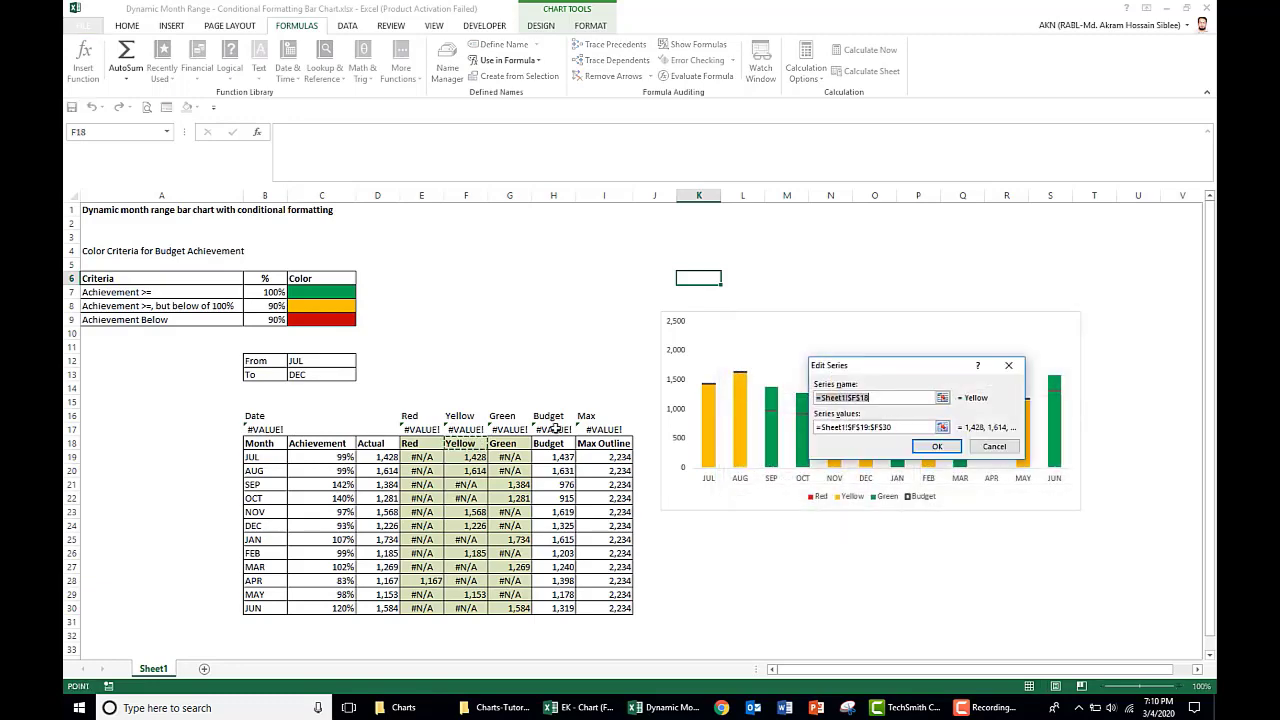
pyautogui.click(901, 427)
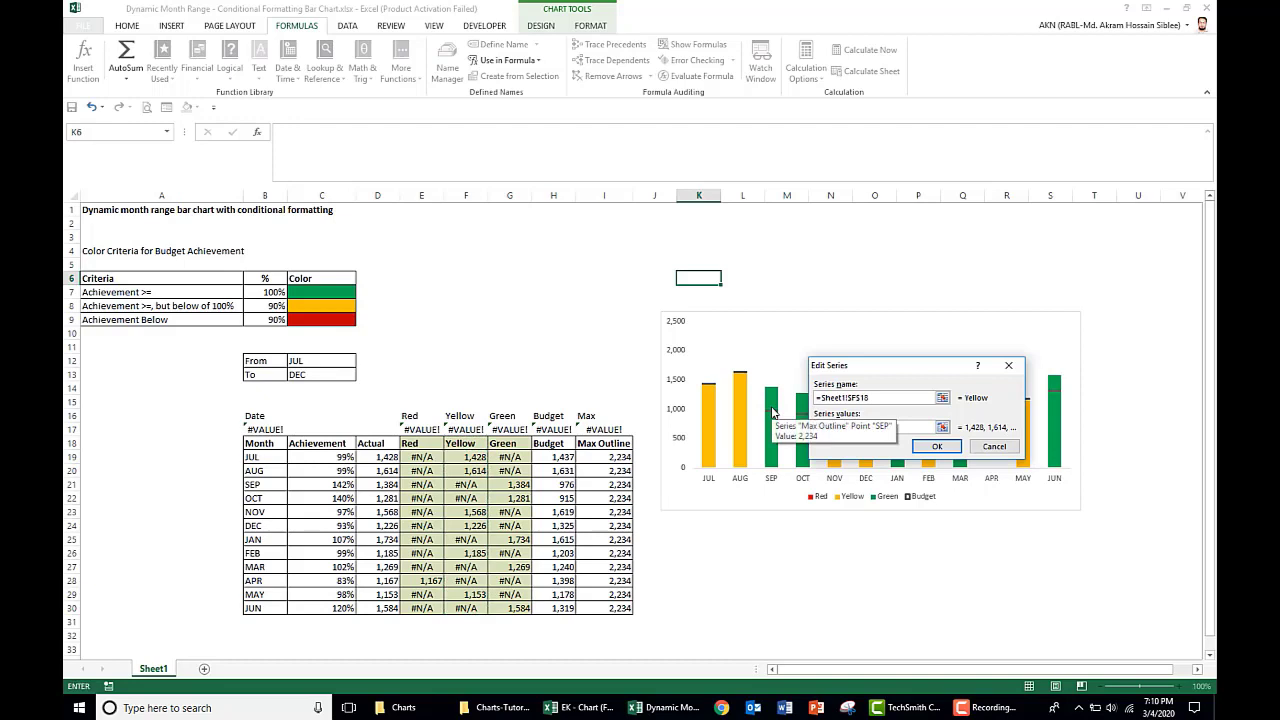
pyautogui.hotkey('ctrl', 'a')
pyautogui.write('=')
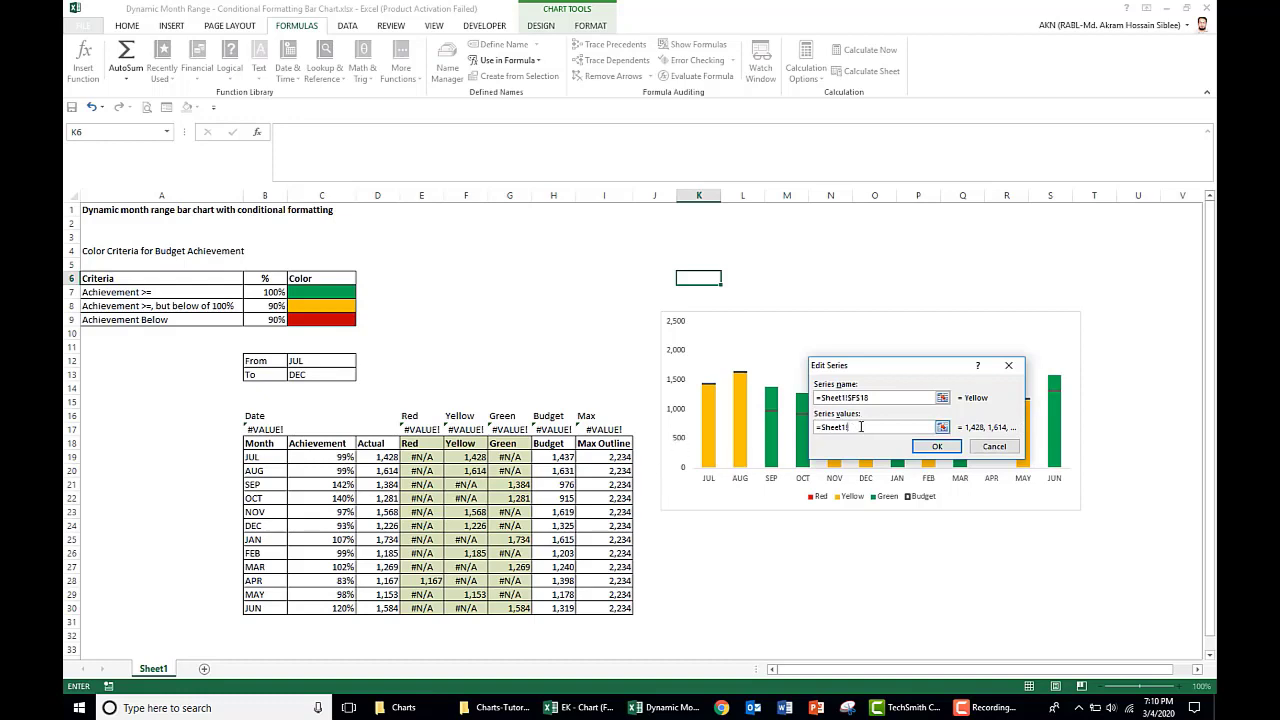
pyautogui.press('F3')
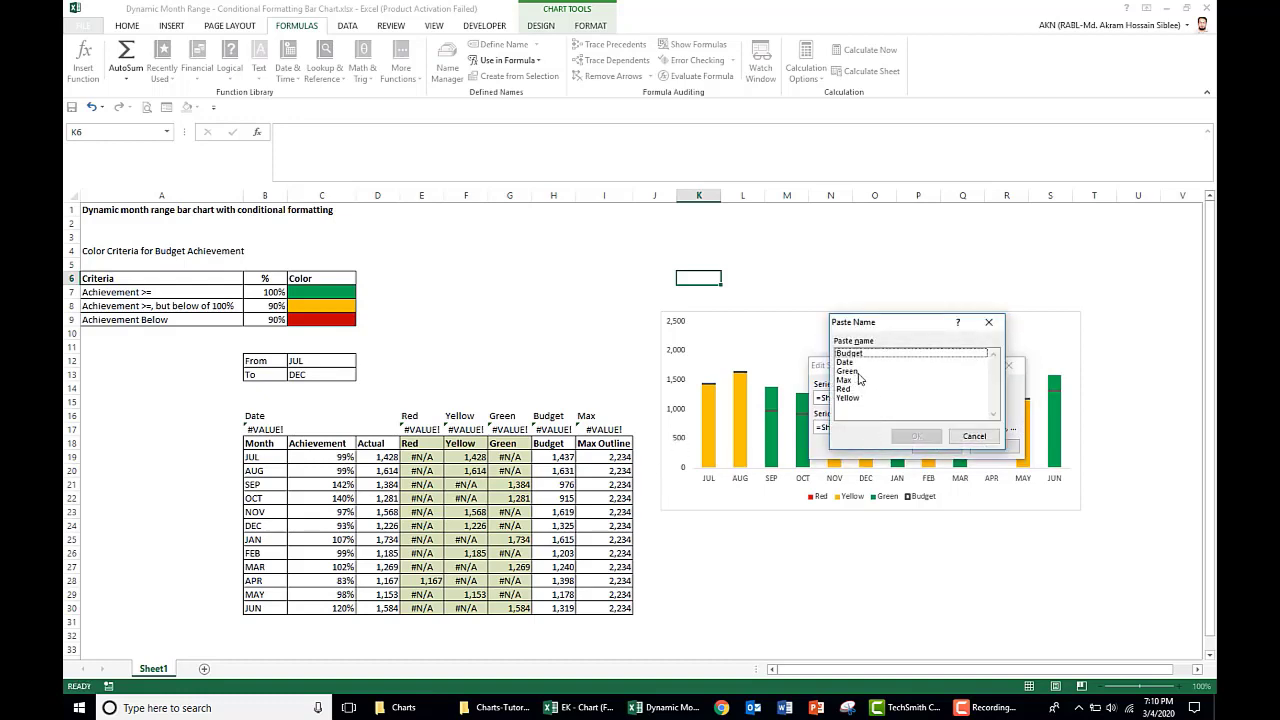
pyautogui.moveTo(883, 330); pyautogui.dragTo(974, 312)
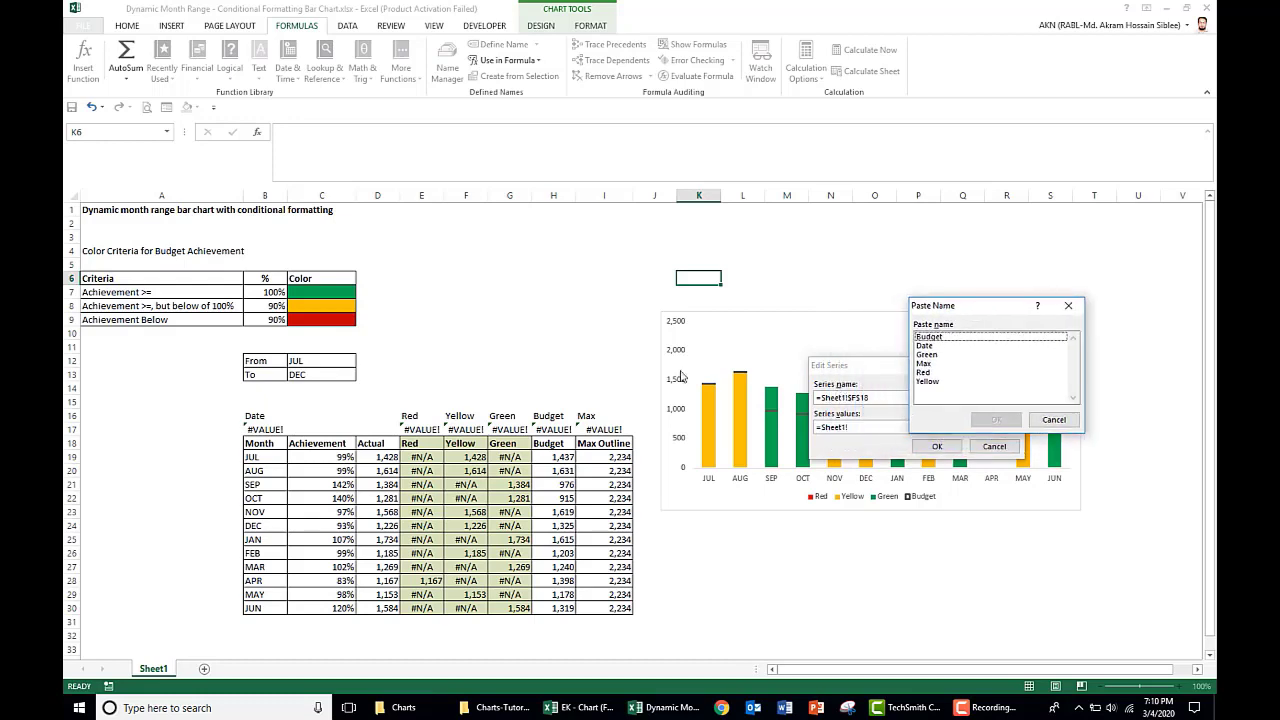
pyautogui.click(930, 381)
pyautogui.click(996, 419)
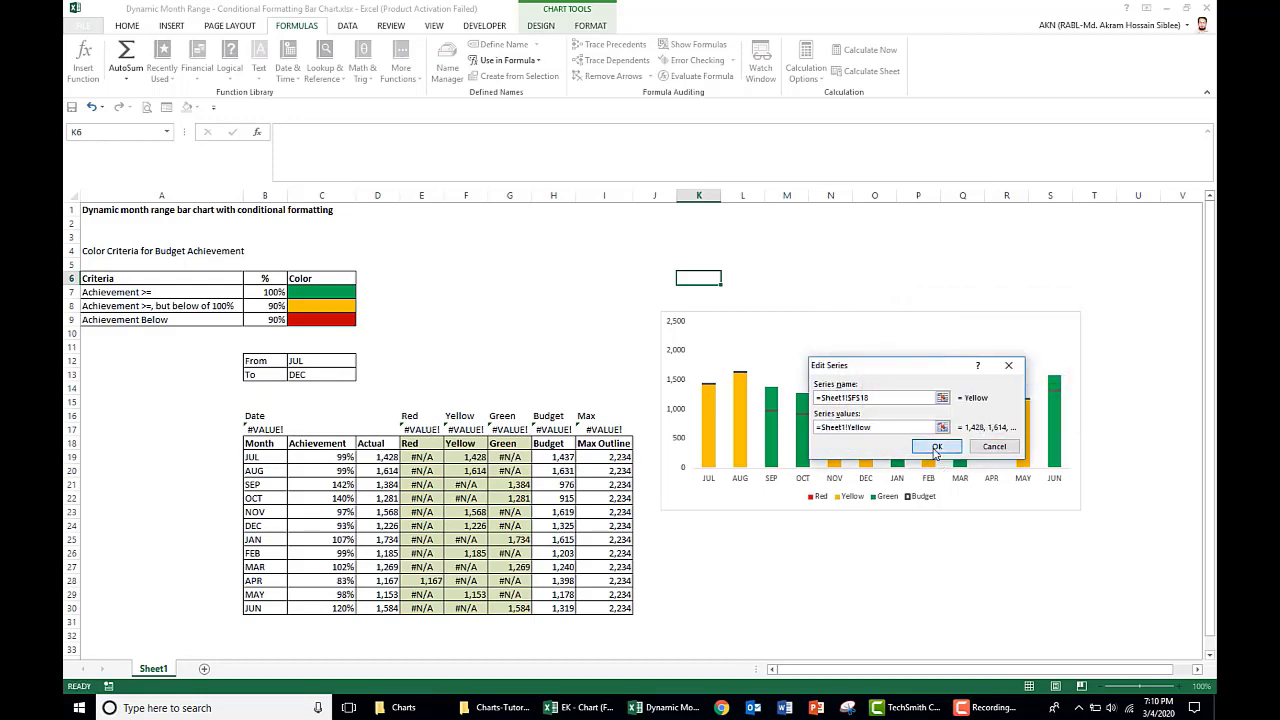
pyautogui.click(936, 447)
# Set the chart's Green series values to the defined name, =Sheet1!Green
pyautogui.click(758, 455)
pyautogui.click(805, 406)
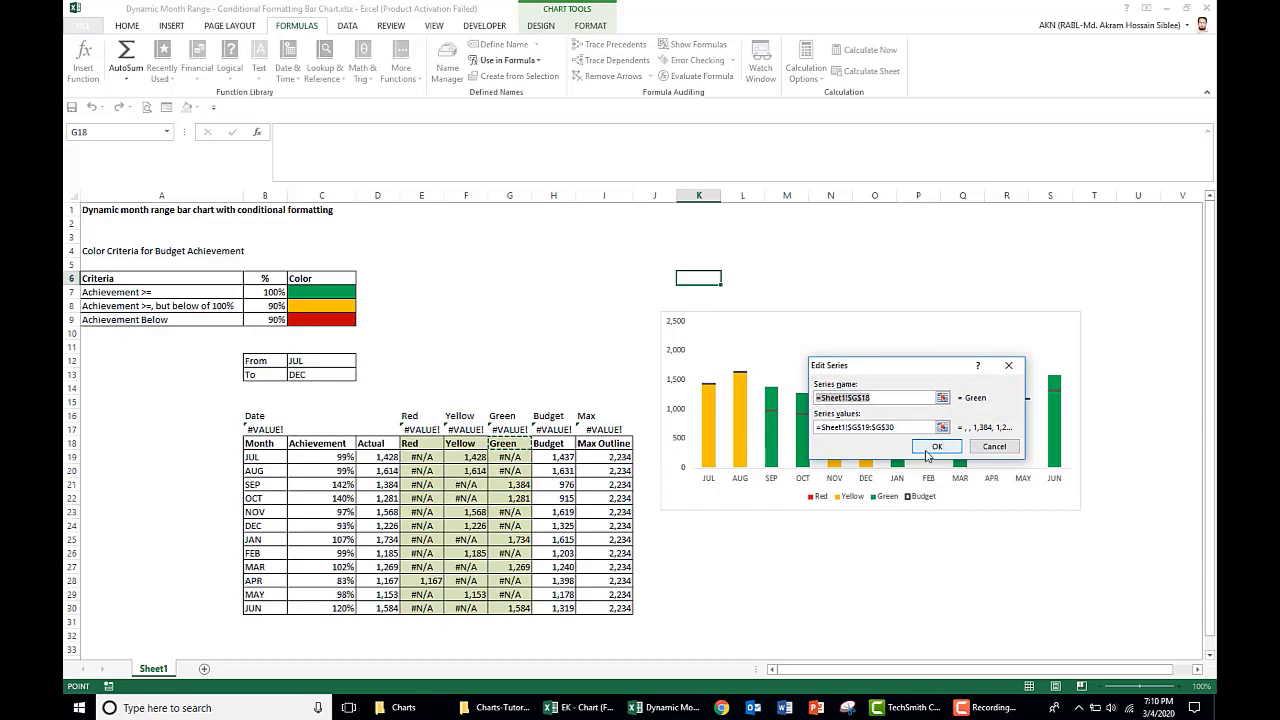
pyautogui.click(900, 427)
pyautogui.press('BackSpace')
pyautogui.write('=Sheet1!')
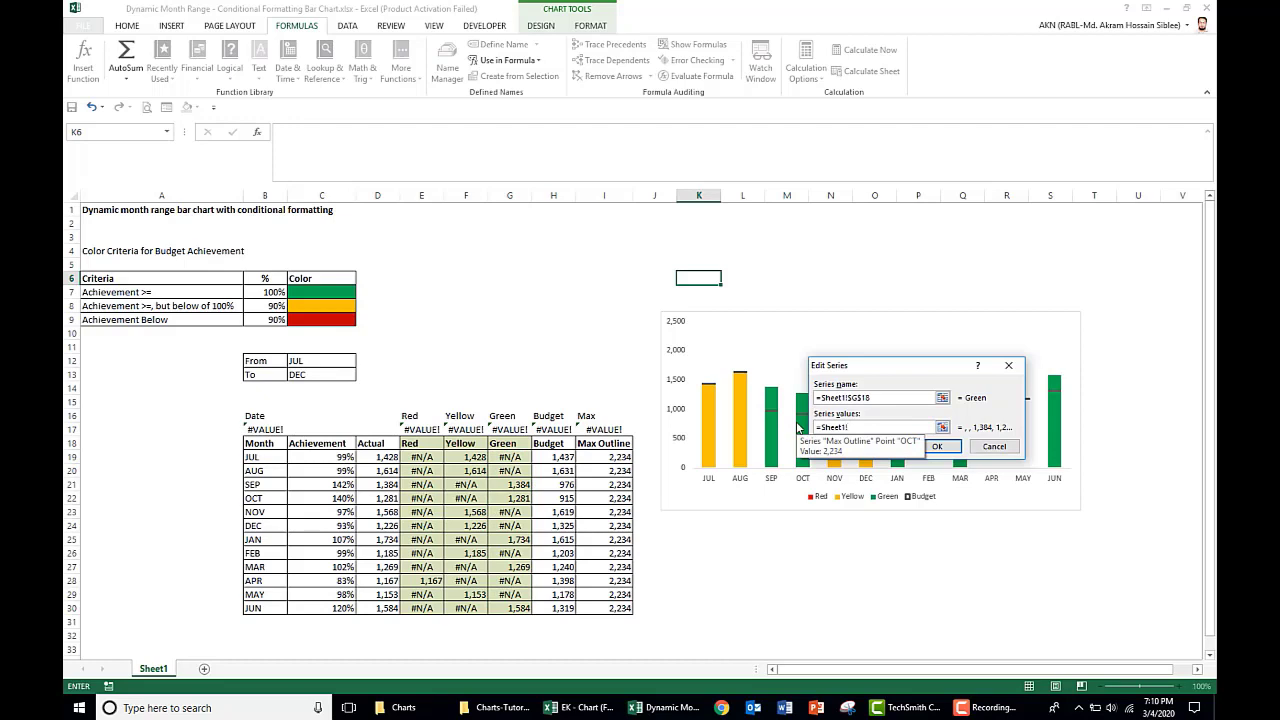
pyautogui.press('F3')
pyautogui.click(860, 371)
pyautogui.click(928, 438)
pyautogui.click(937, 446)
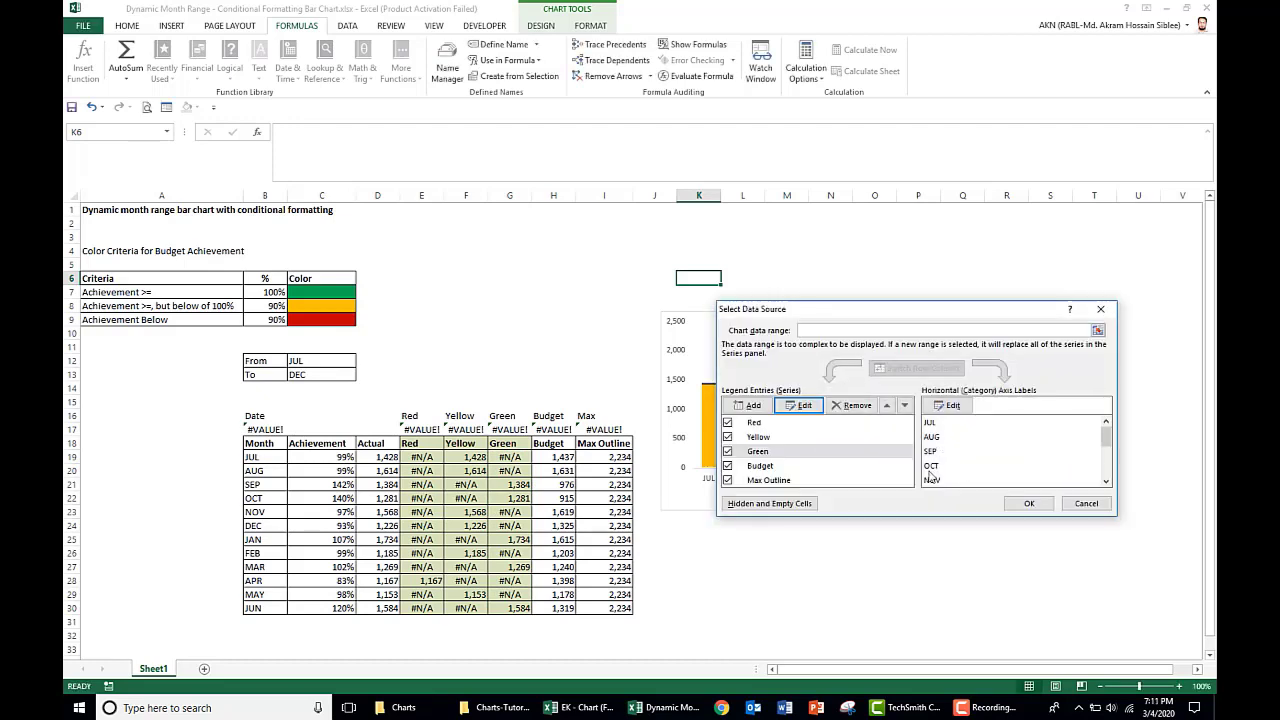
# Set the chart's Budget series values to the defined name, =Sheet1!Budget
pyautogui.click(763, 466)
pyautogui.click(804, 405)
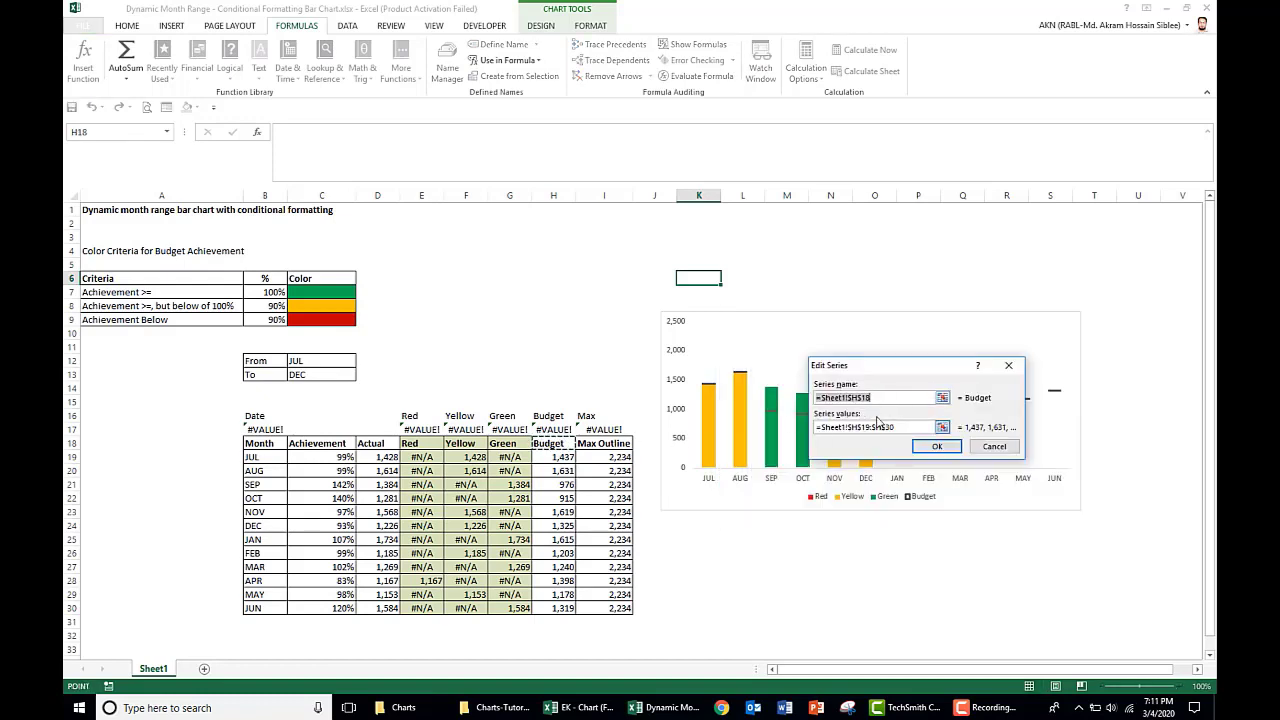
pyautogui.moveTo(896, 427); pyautogui.dragTo(814, 428)
pyautogui.press('BackSpace')
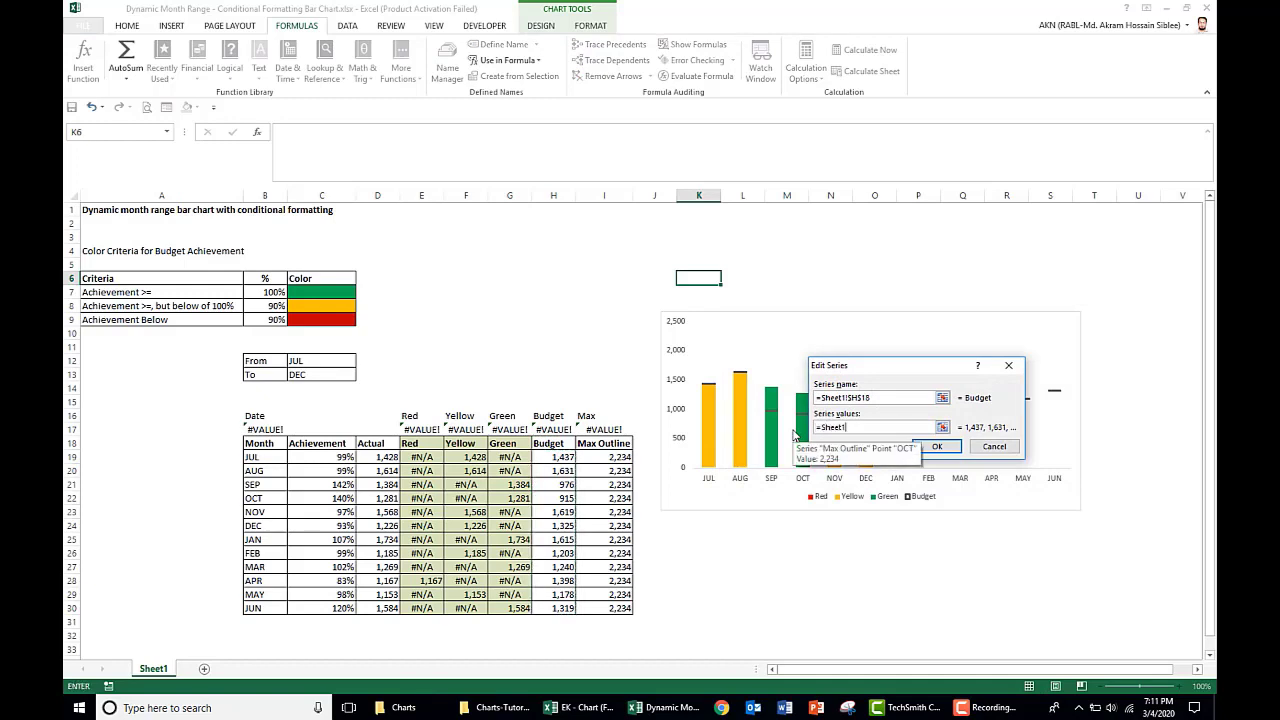
pyautogui.write('=Sheet1!')
pyautogui.press('F3')
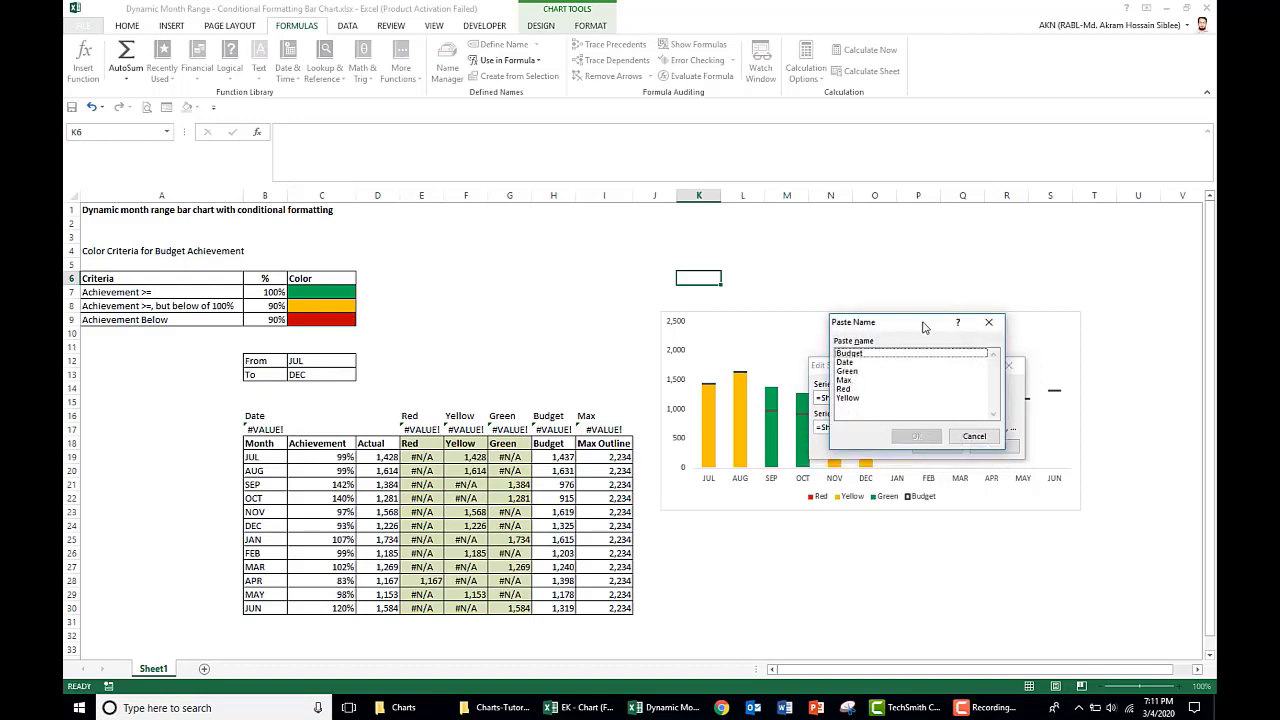
pyautogui.moveTo(904, 329); pyautogui.dragTo(994, 320)
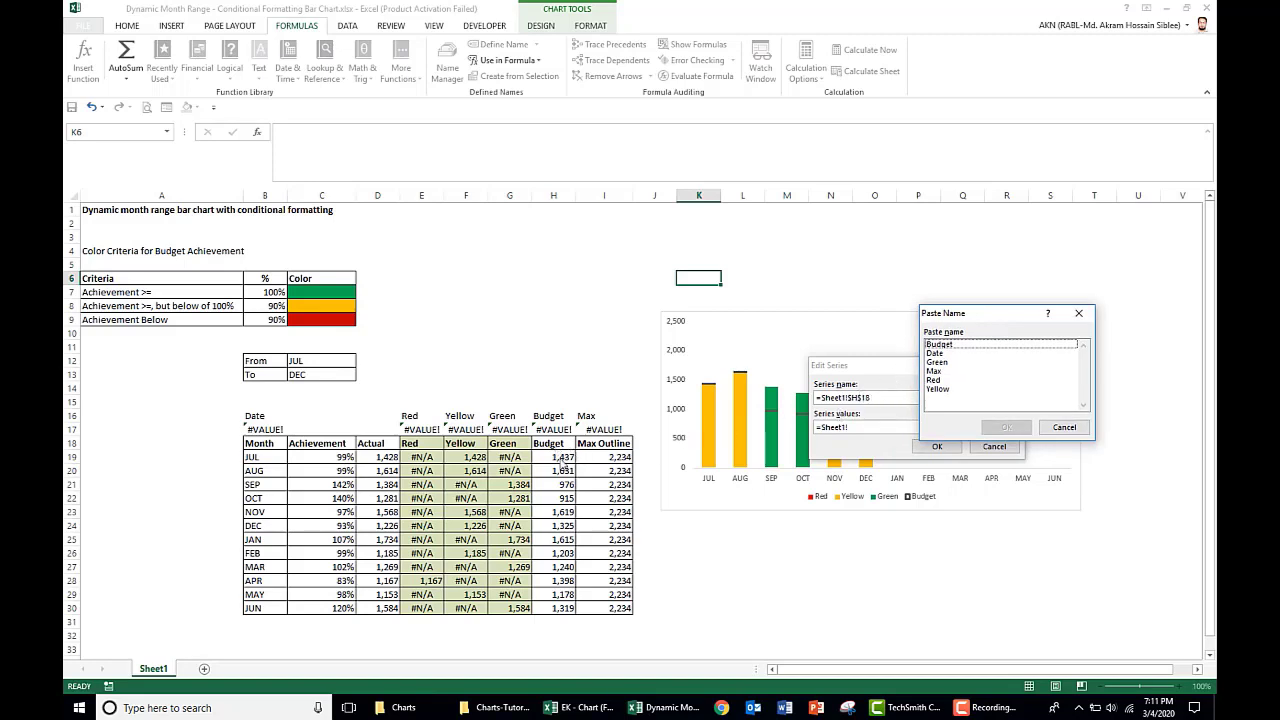
pyautogui.click(940, 344)
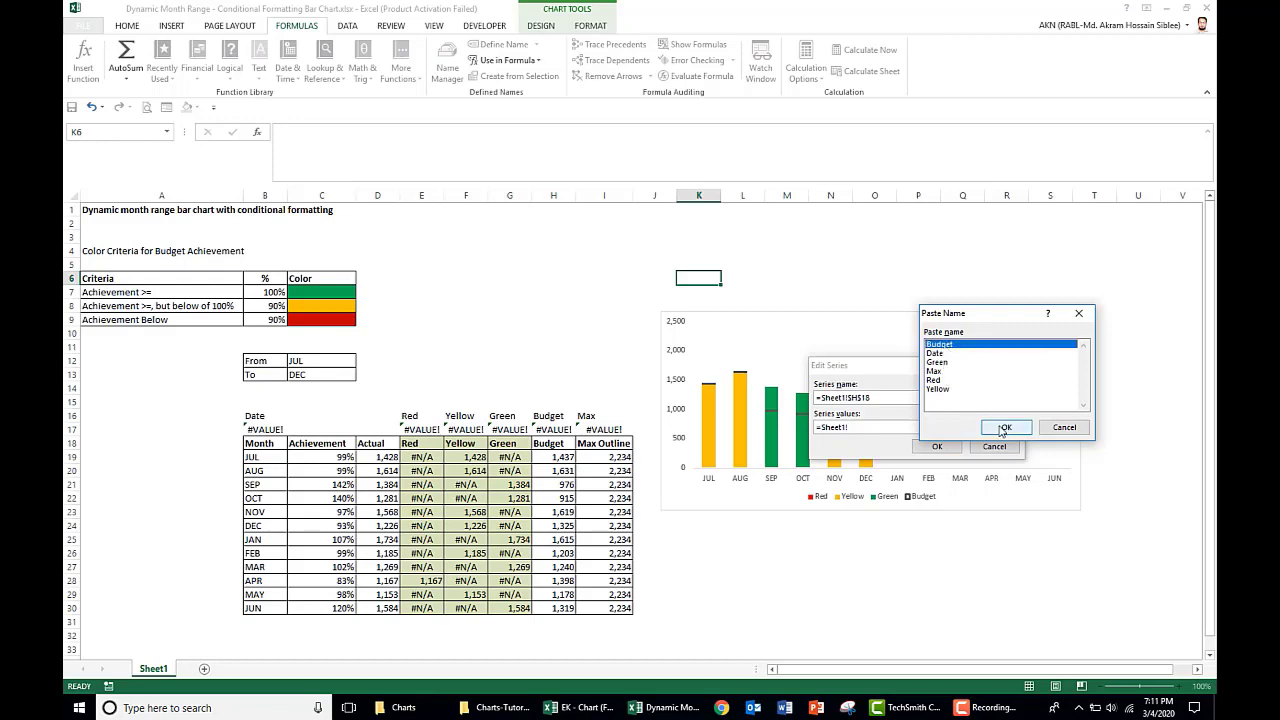
pyautogui.click(1006, 427)
pyautogui.click(936, 446)
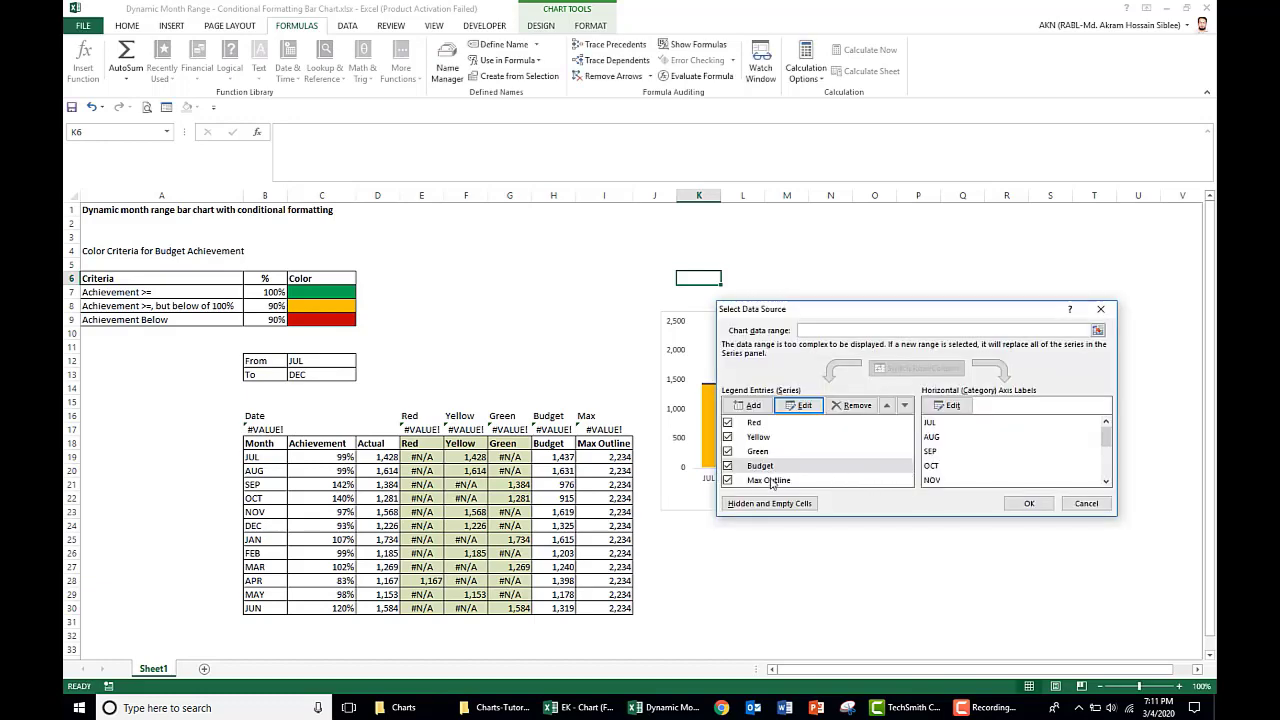
# Set the chart's Max Outline series values to the defined name, =Sheet1!Max
pyautogui.click(768, 480)
pyautogui.click(805, 405)
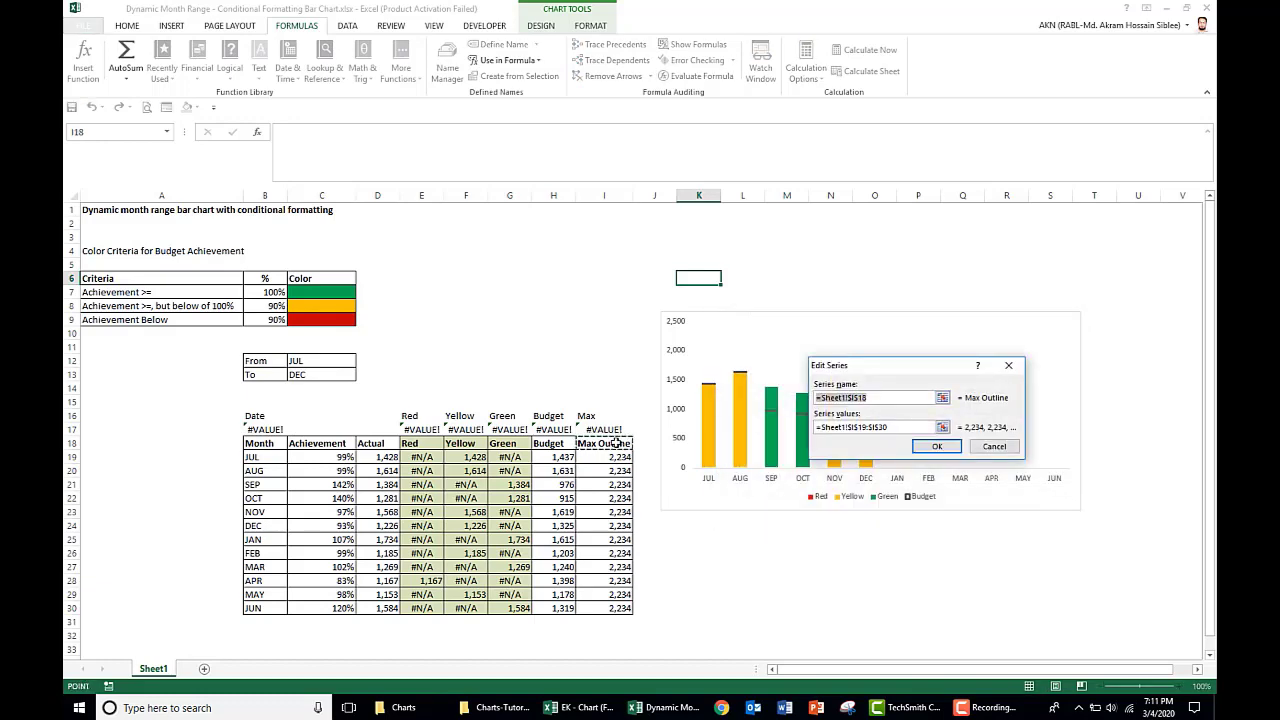
pyautogui.press('Tab')
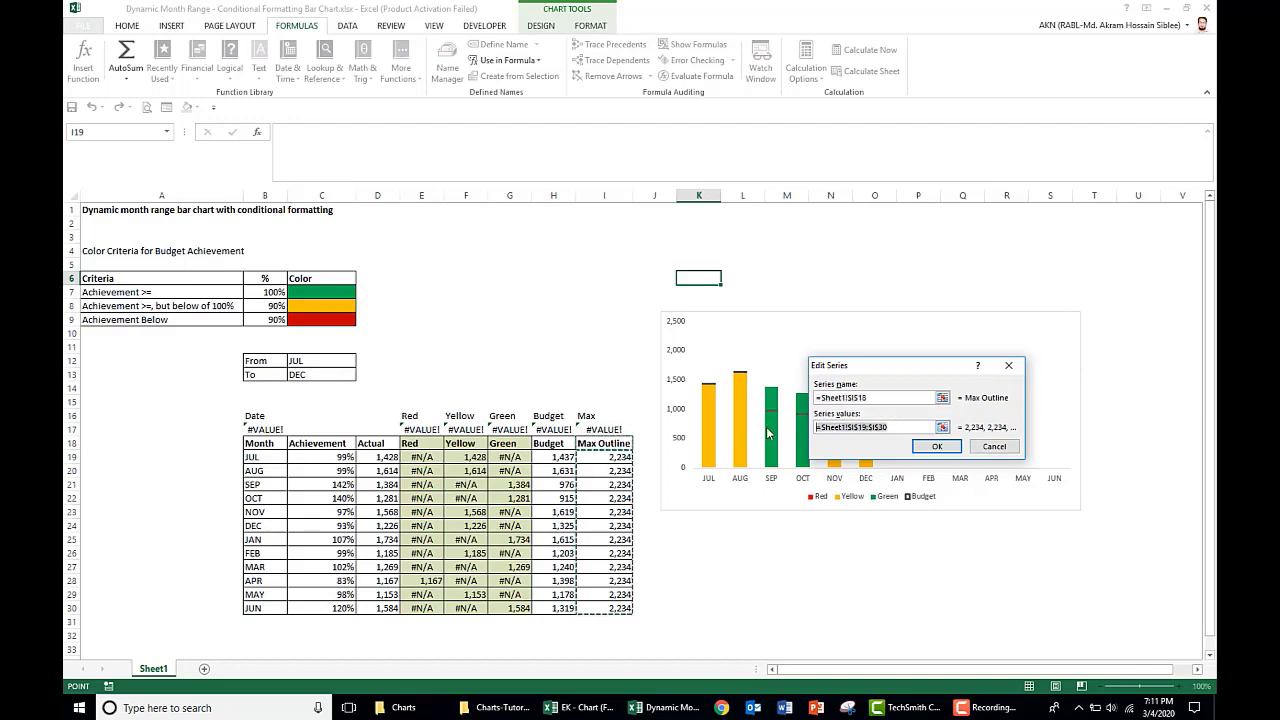
pyautogui.write('=')
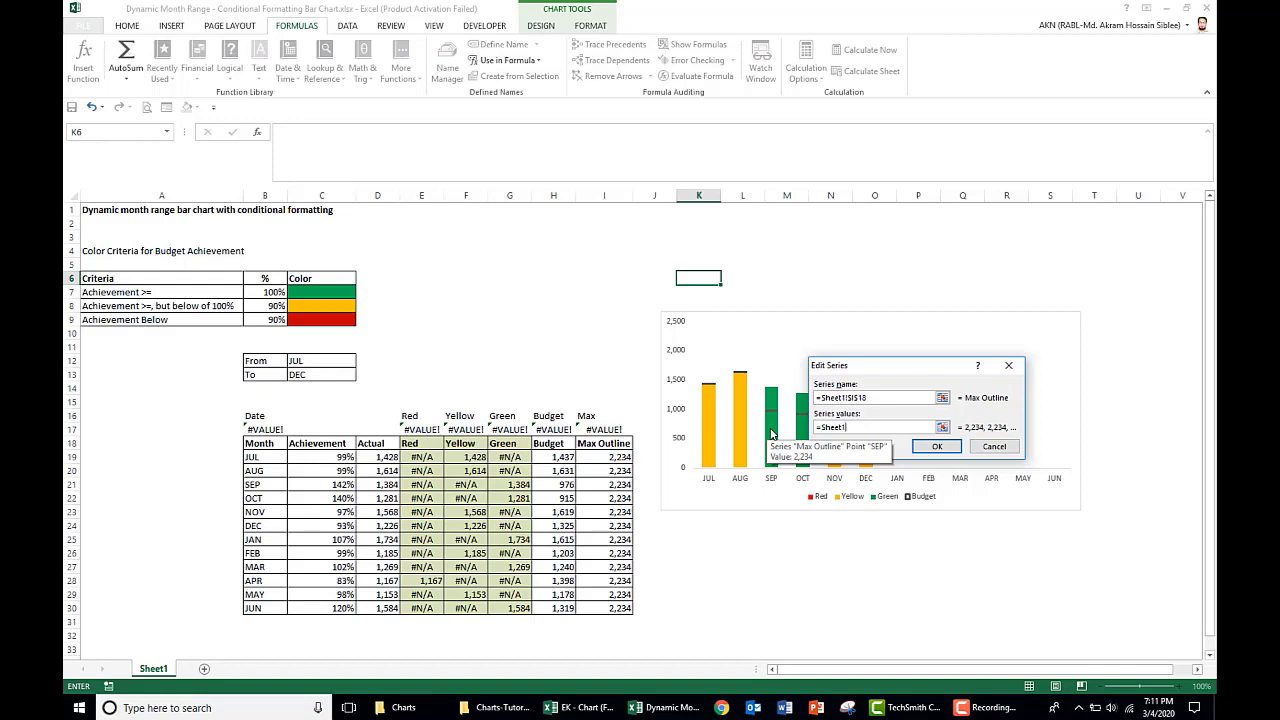
pyautogui.write('Sheet1!')
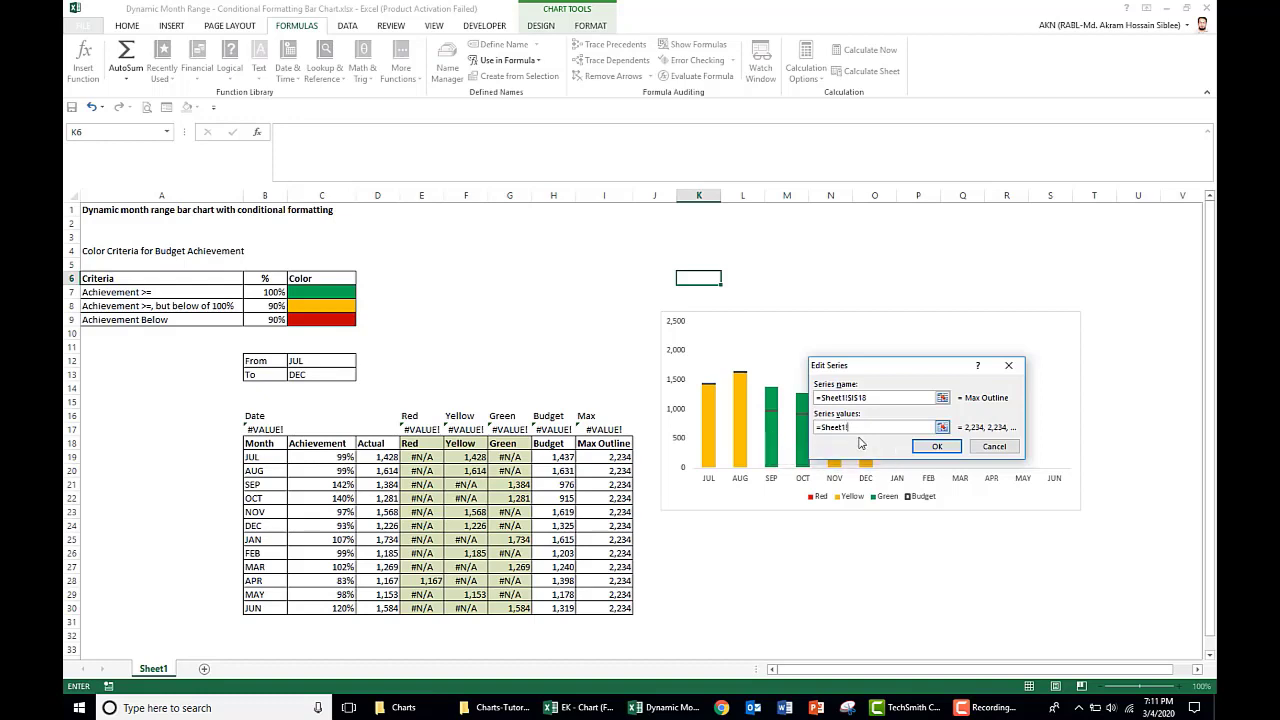
pyautogui.press('F3')
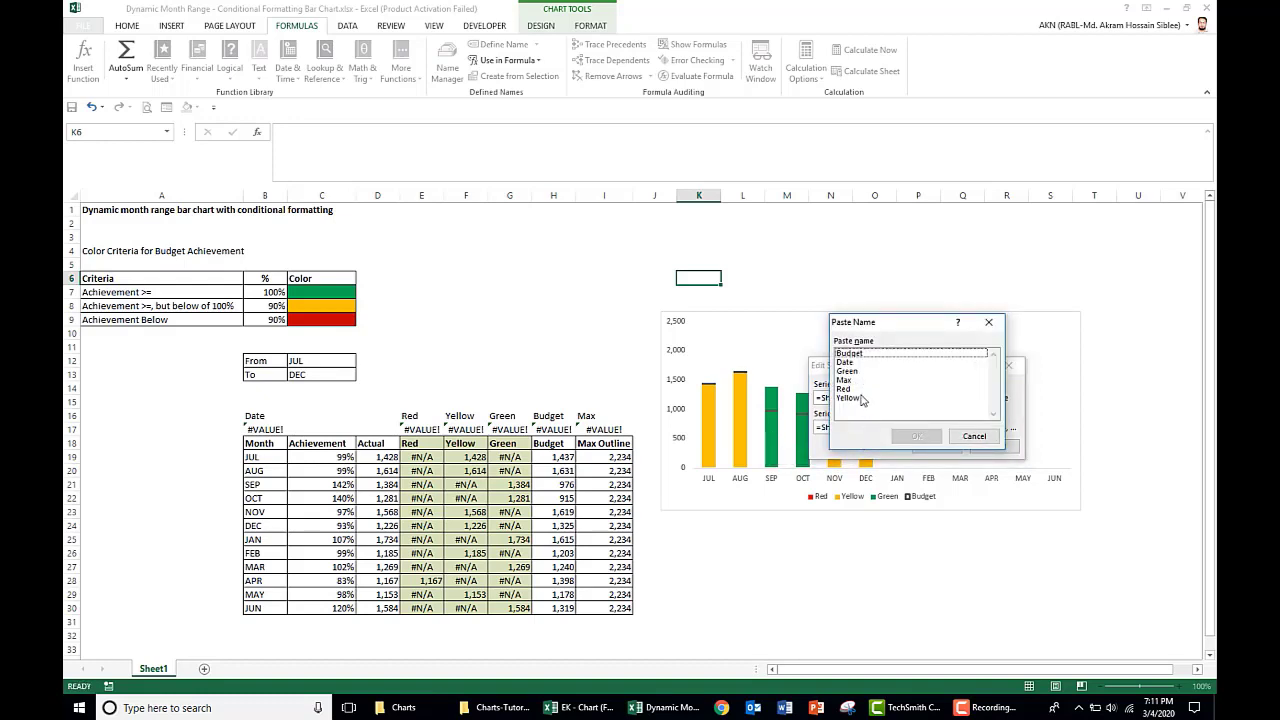
pyautogui.click(846, 381)
pyautogui.click(917, 436)
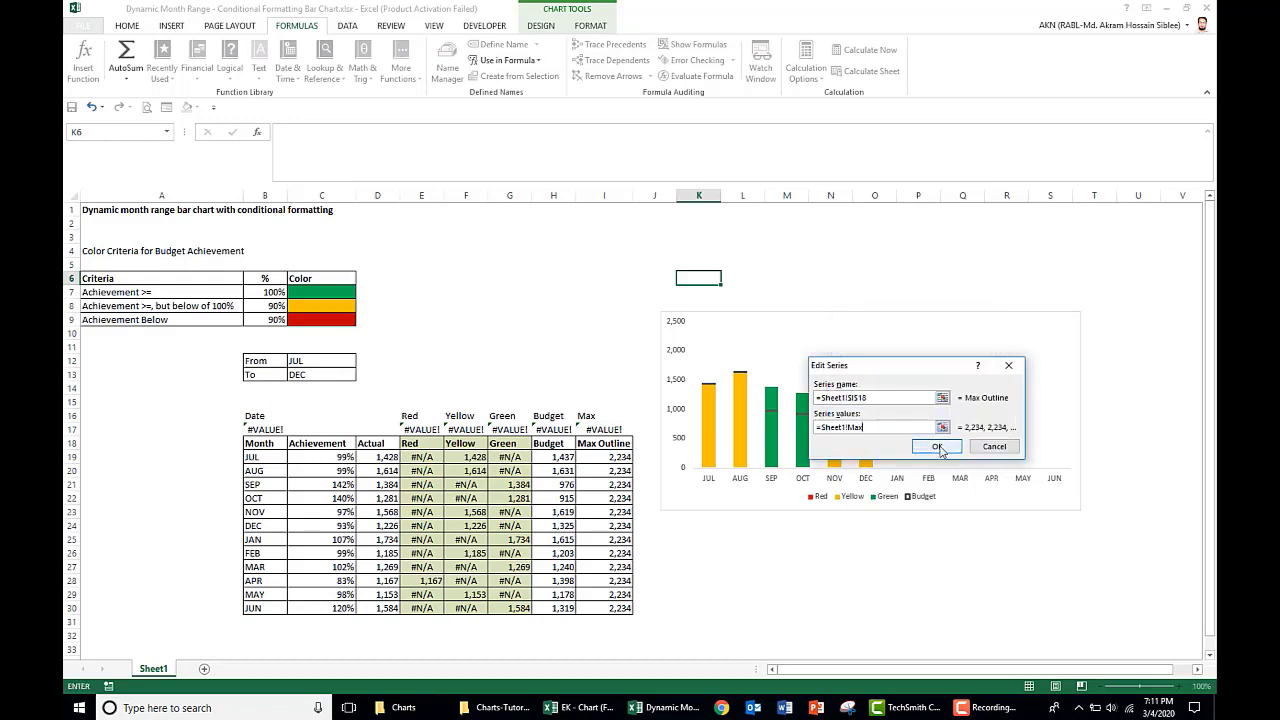
pyautogui.click(936, 446)
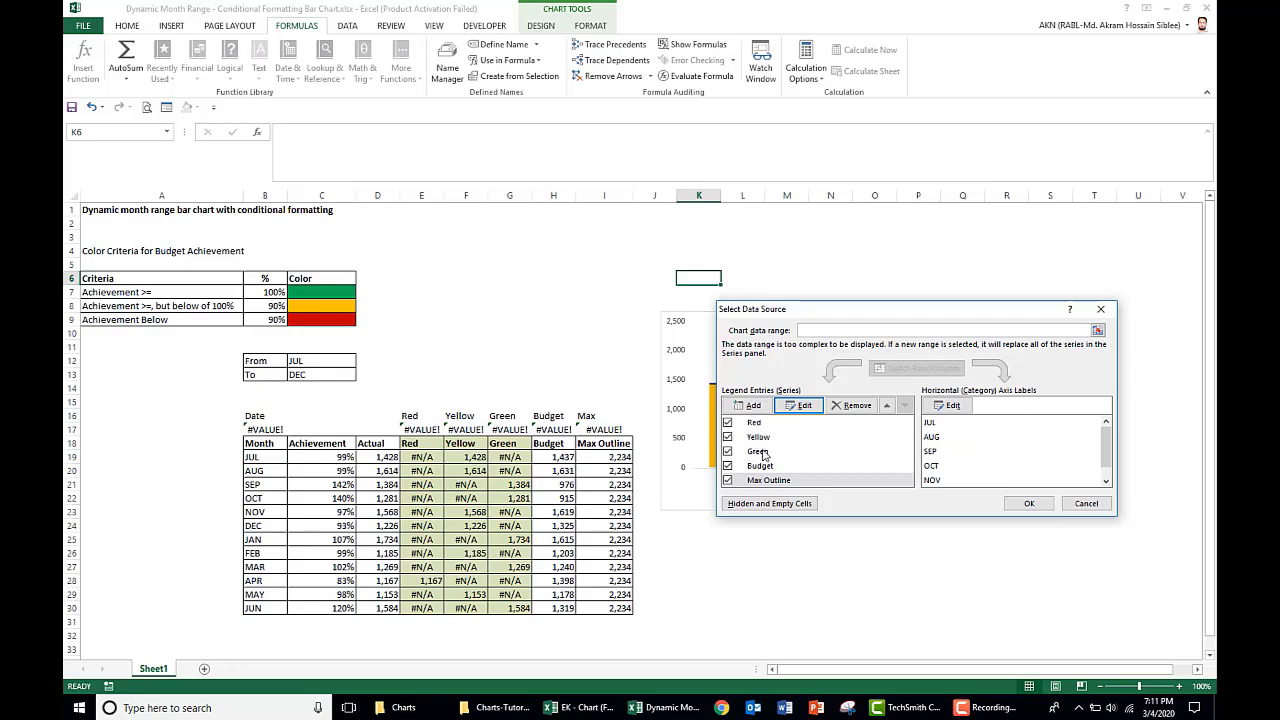
# Link the chart's horizontal axis labels to the defined name, =Sheet1!Date, and apply the data source changes
pyautogui.click(953, 405)
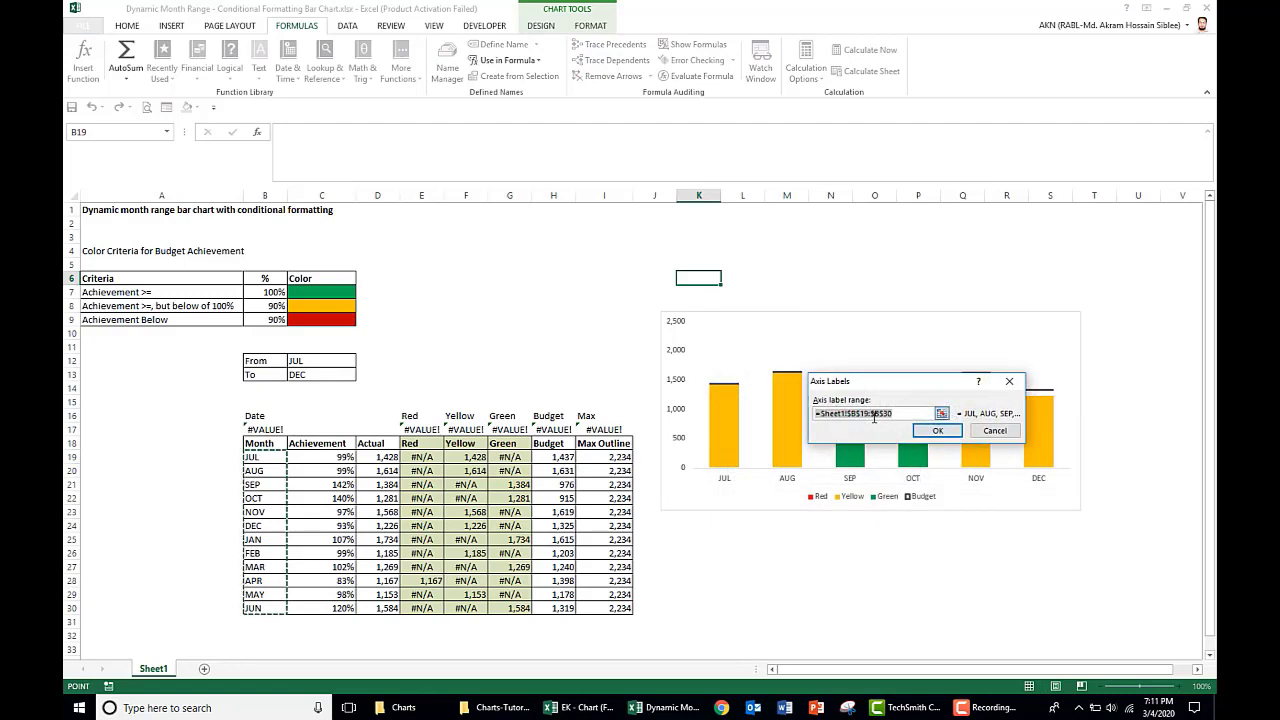
pyautogui.click(897, 414)
pyautogui.moveTo(897, 414); pyautogui.dragTo(812, 416)
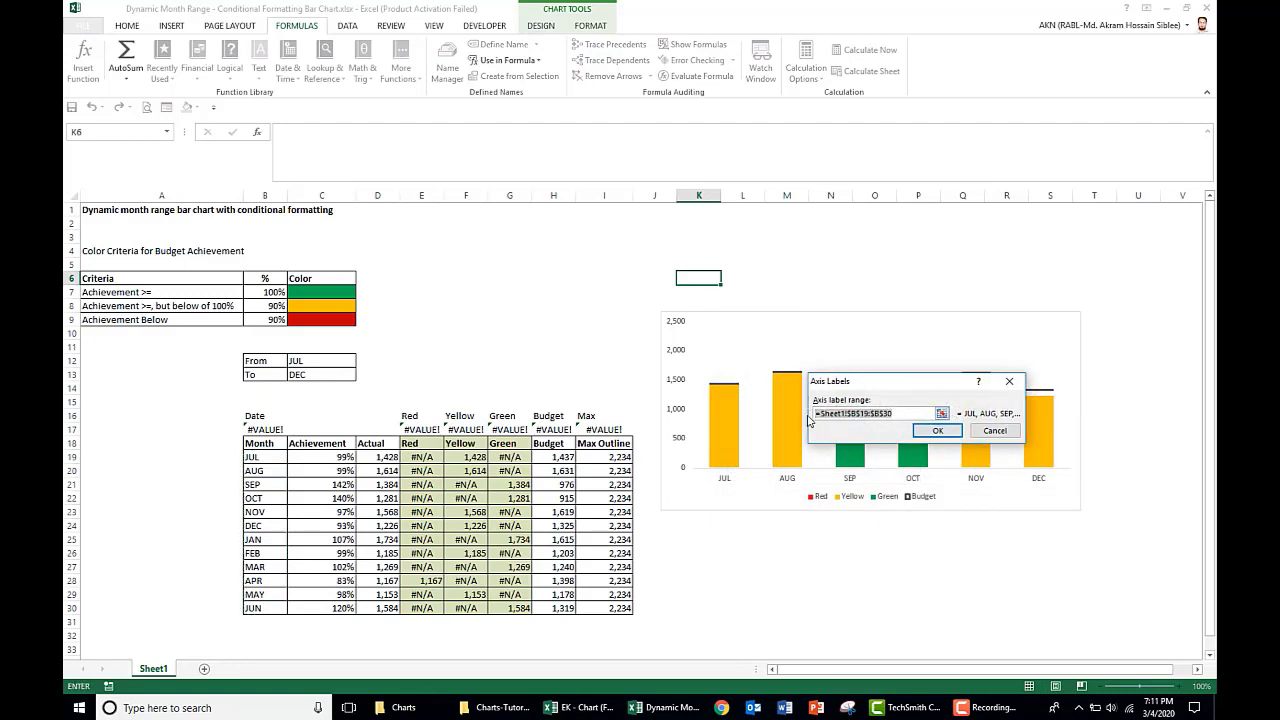
pyautogui.press('BackSpace')
pyautogui.write('=')
pyautogui.press('F3')
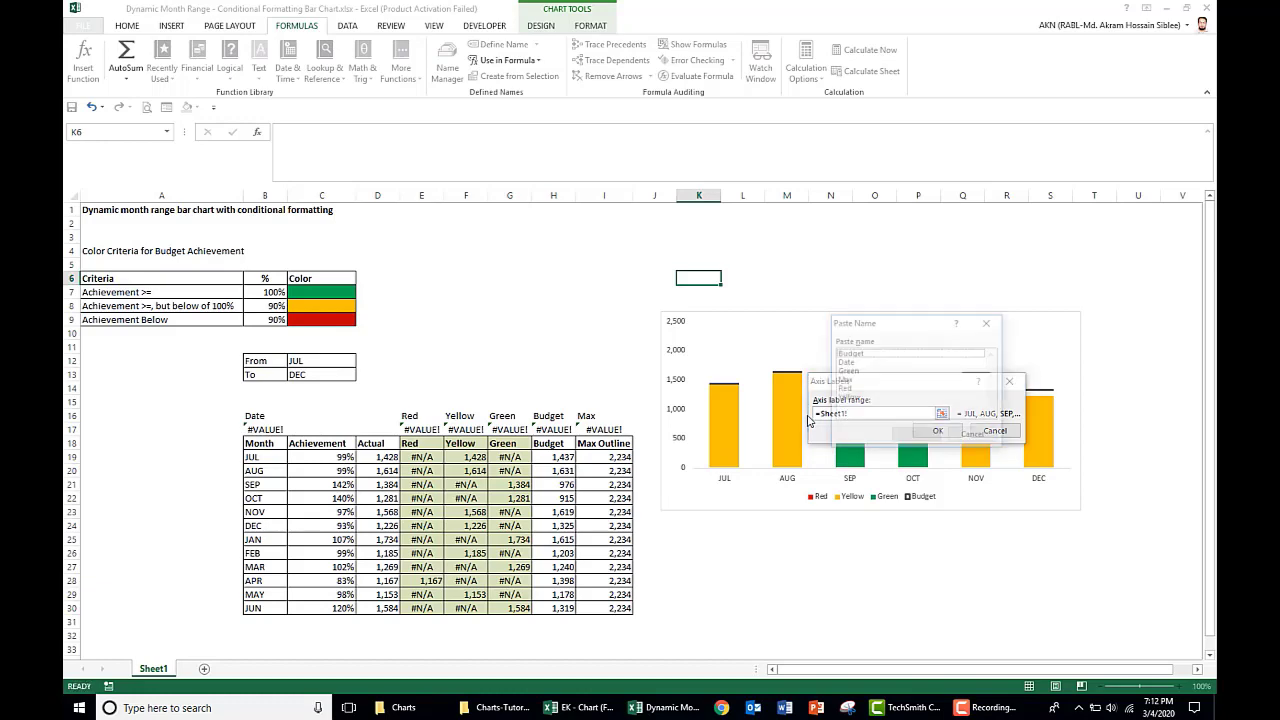
pyautogui.click(848, 362)
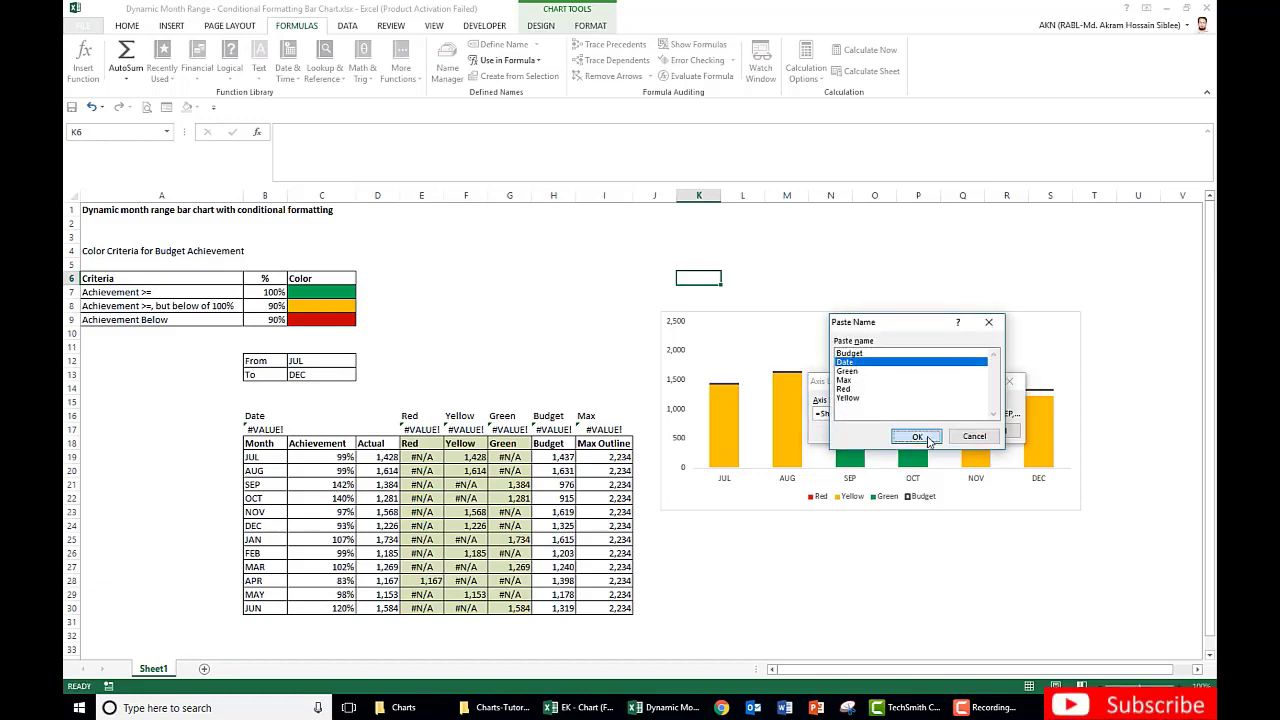
pyautogui.click(928, 438)
pyautogui.click(938, 432)
pyautogui.click(1027, 504)
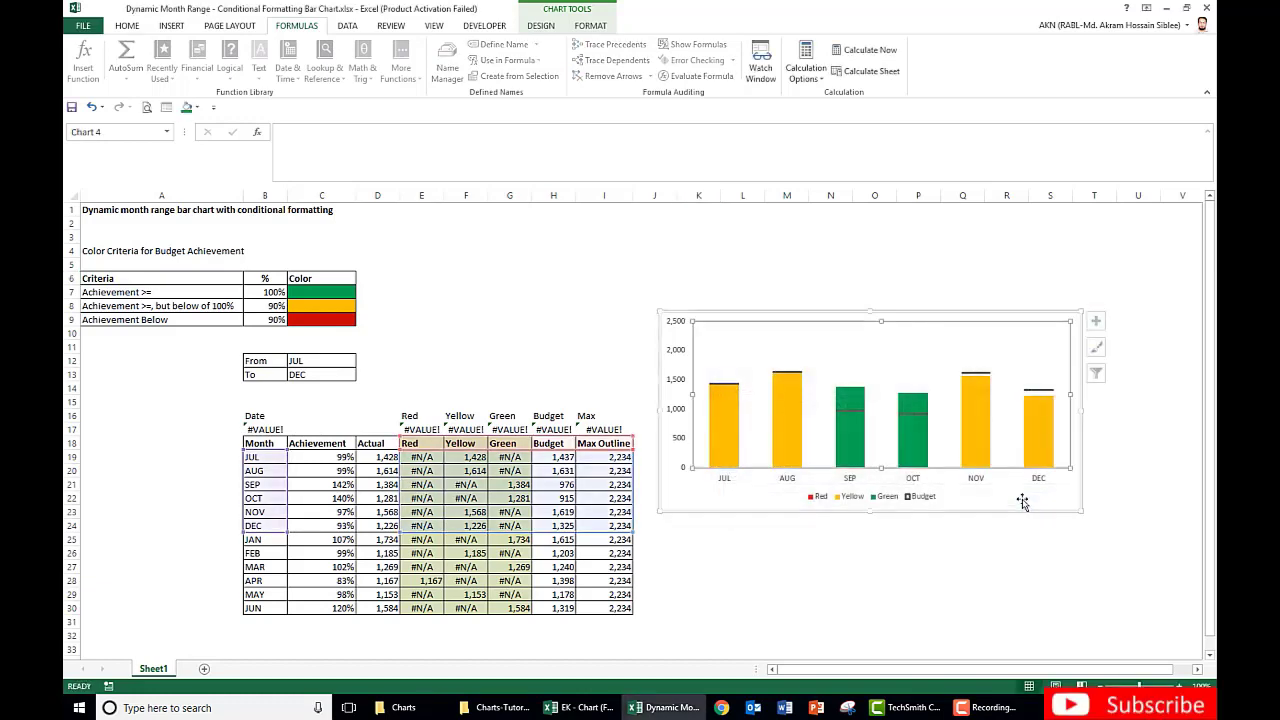
pyautogui.click(439, 339)
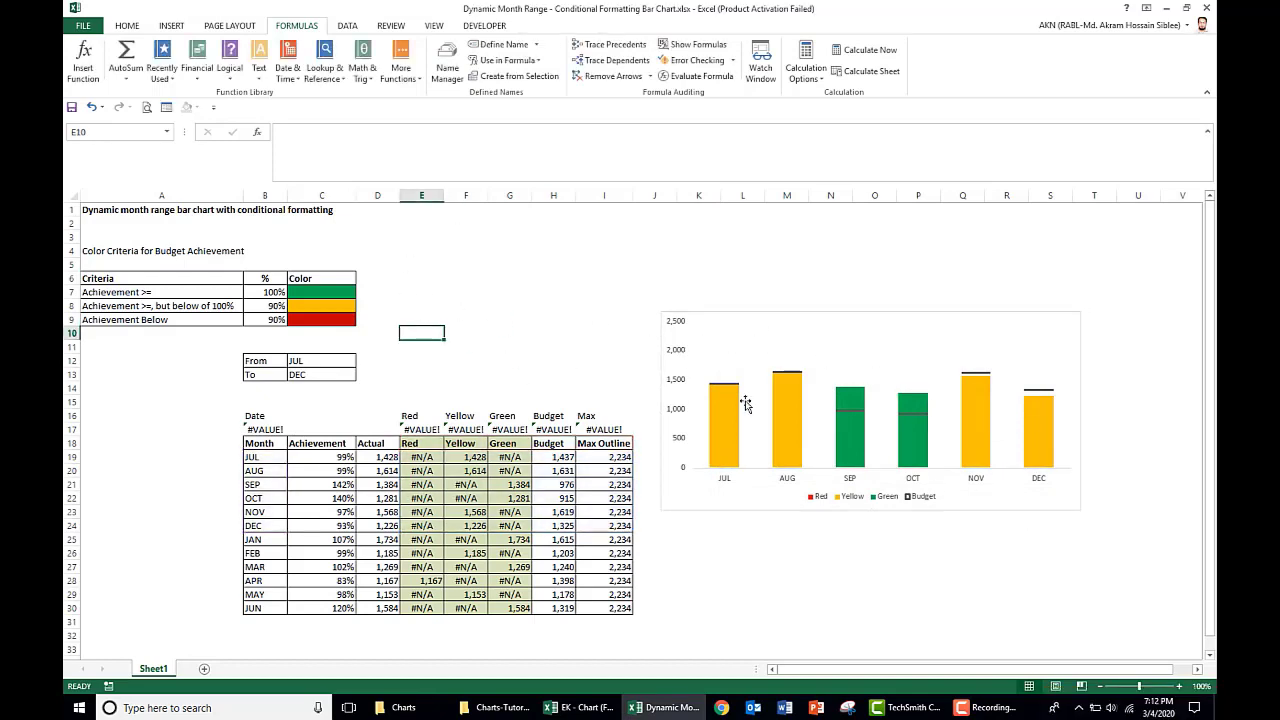
# Test the chart's dynamic range by setting the To month in C13 to JUN and then to MAR
pyautogui.click(328, 364)
pyautogui.click(329, 375)
pyautogui.click(362, 376)
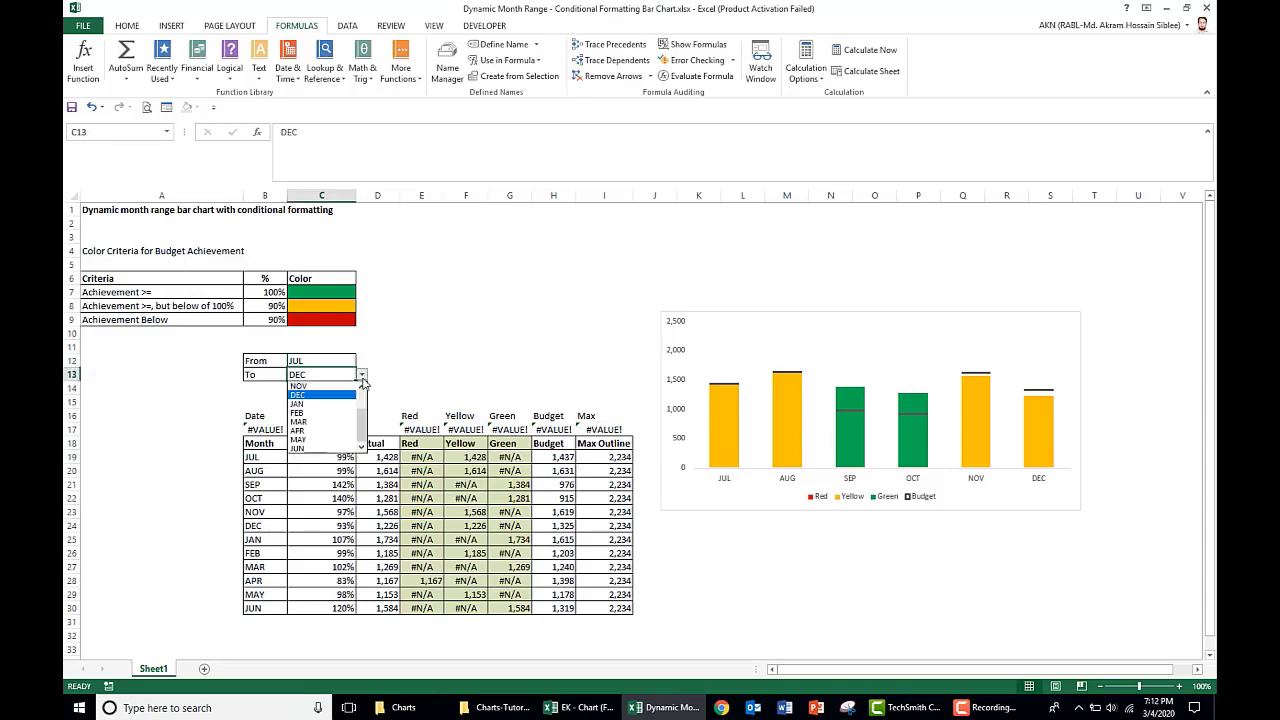
pyautogui.click(312, 448)
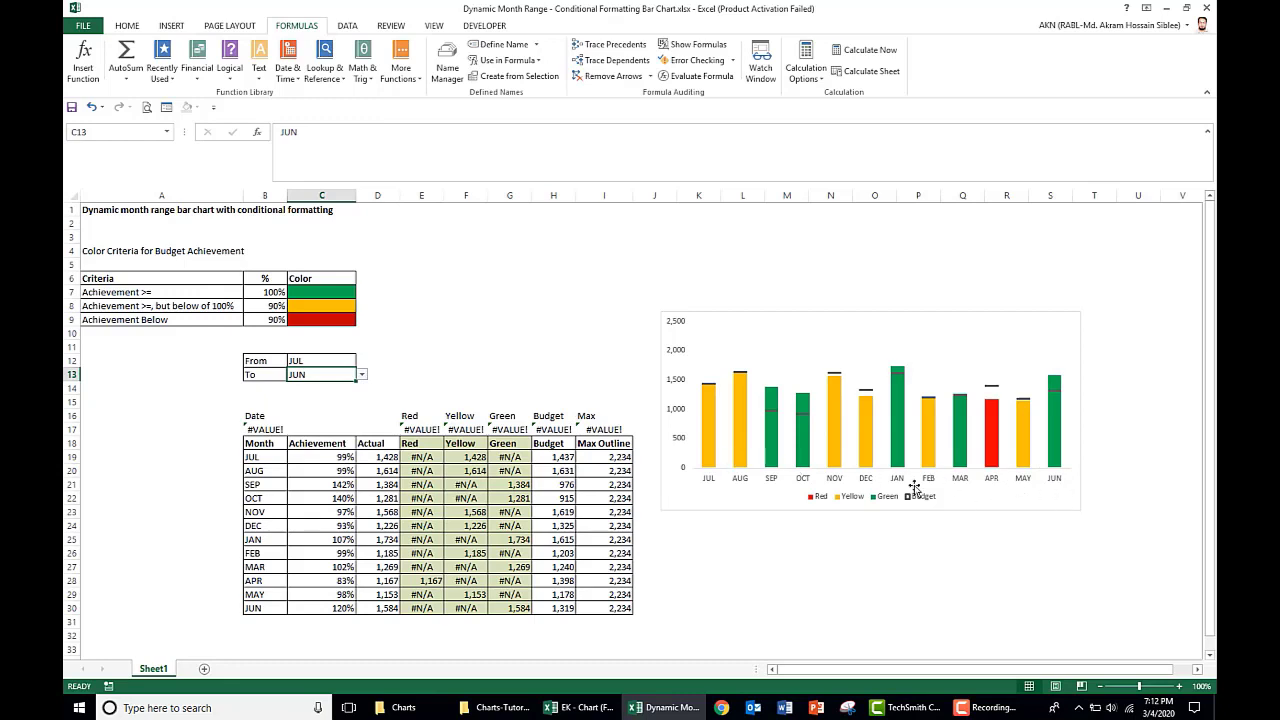
pyautogui.click(362, 376)
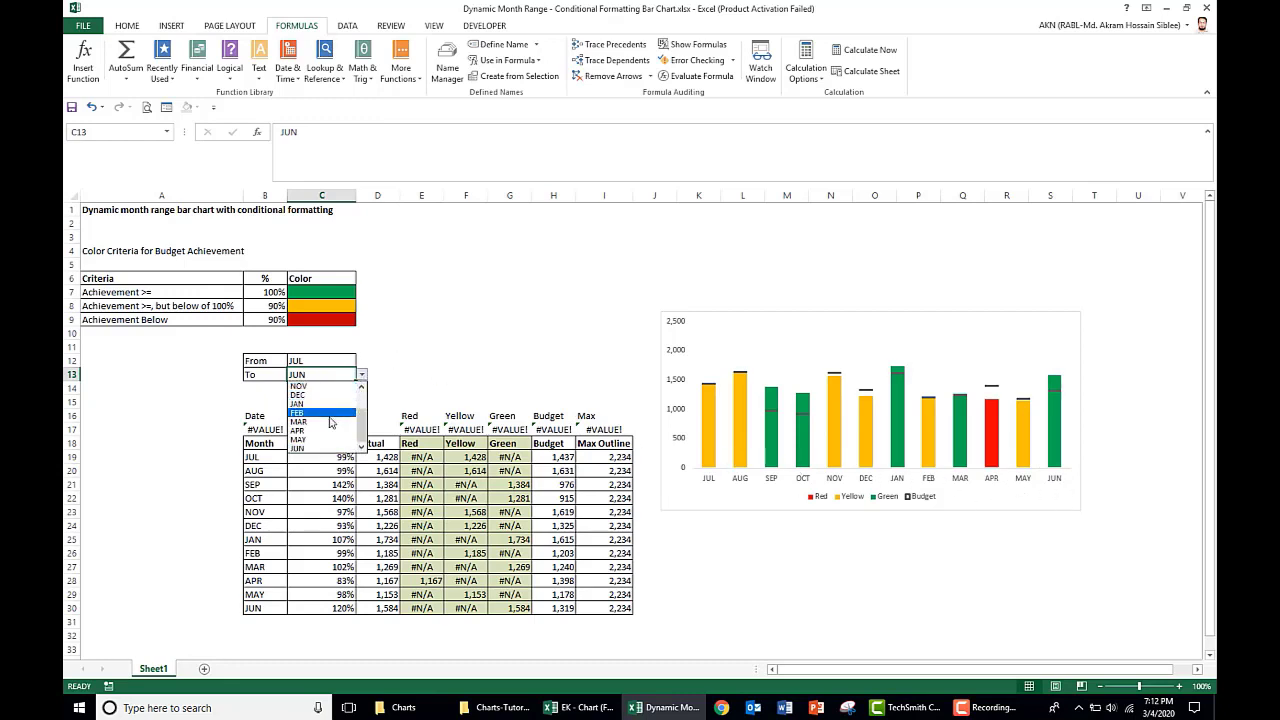
pyautogui.click(333, 419)
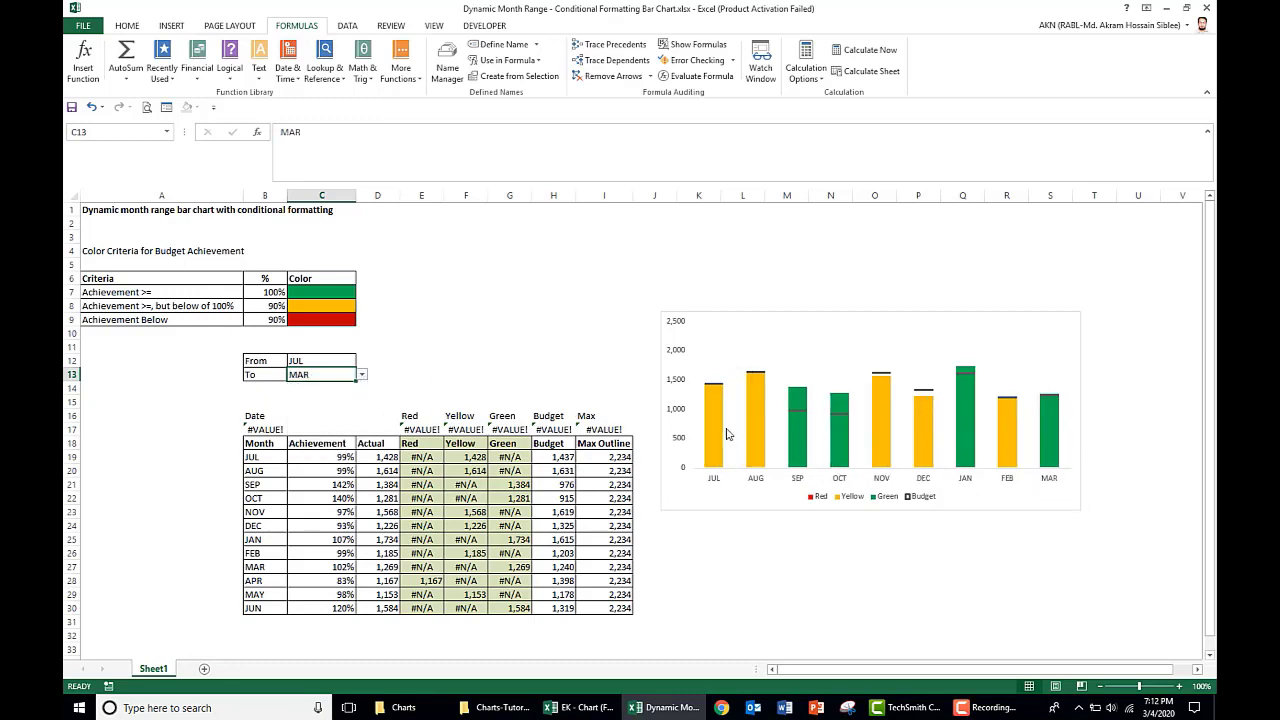
# Set the To month in C13 to NOV so the chart covers JUL to NOV
pyautogui.click(362, 376)
pyautogui.click(318, 398)
pyautogui.click(549, 334)
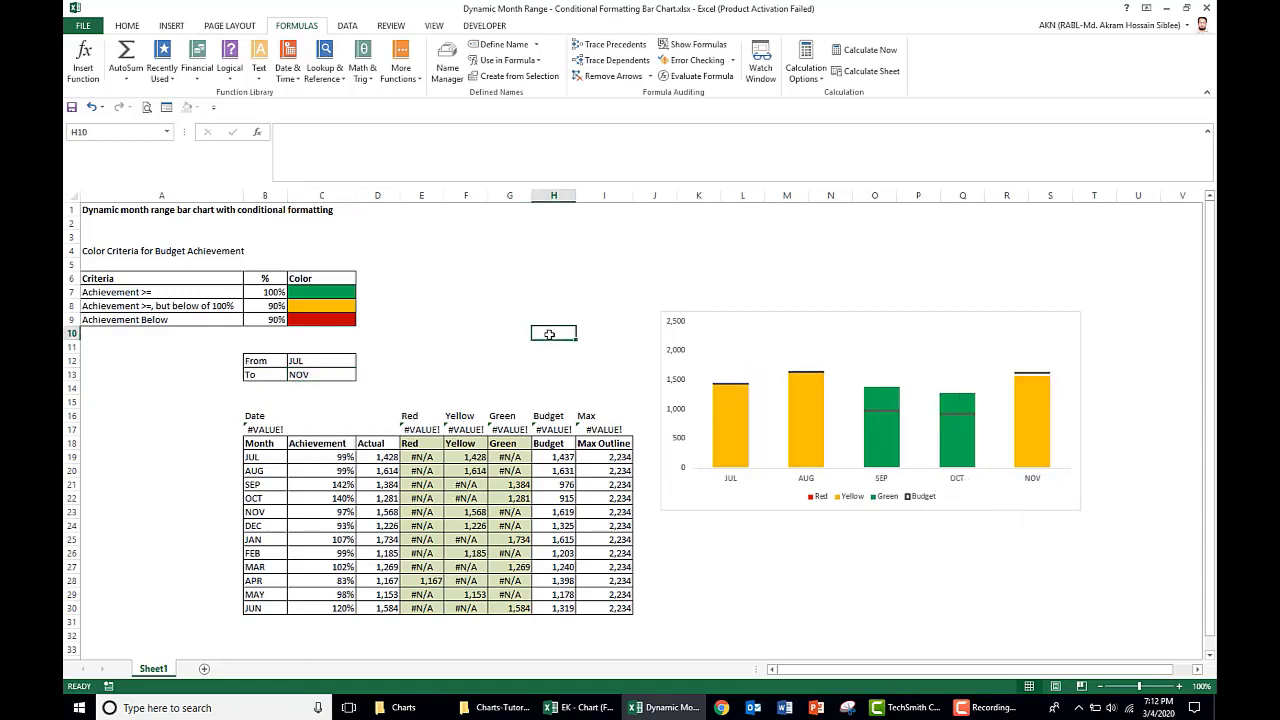